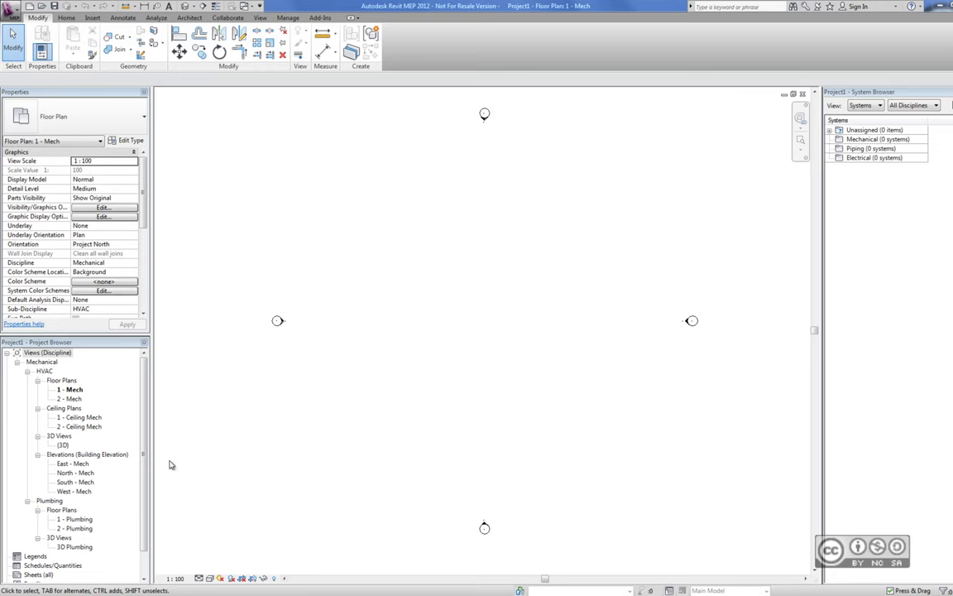
Step: Expand Families > Piping Systems to list the system types, Domestic Cold Water to Hydronic Supply
scroll(42, 546, "down", 1)
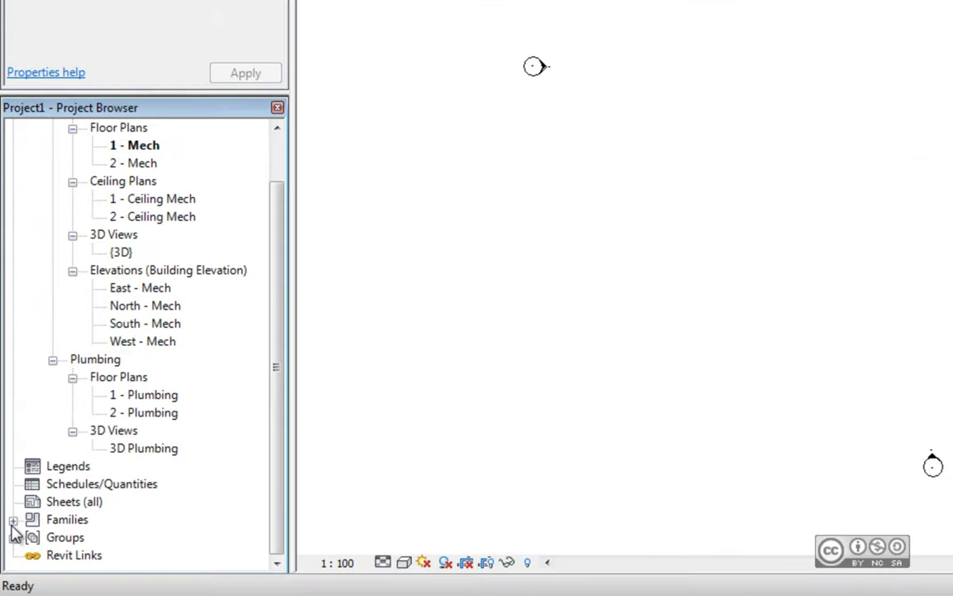
left_click(12, 521)
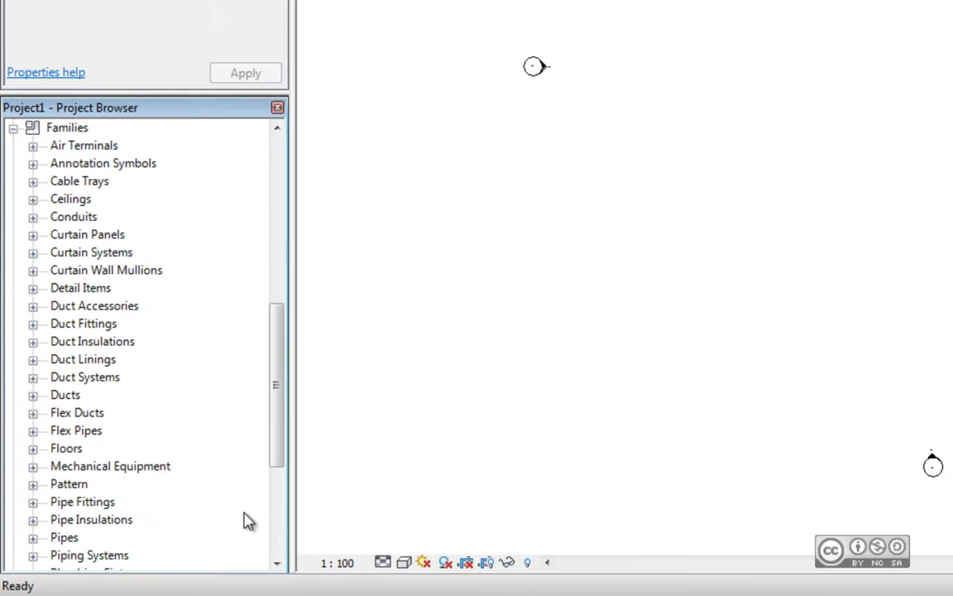
scroll(91, 418, "down", 3)
left_click(90, 414)
left_click(93, 360)
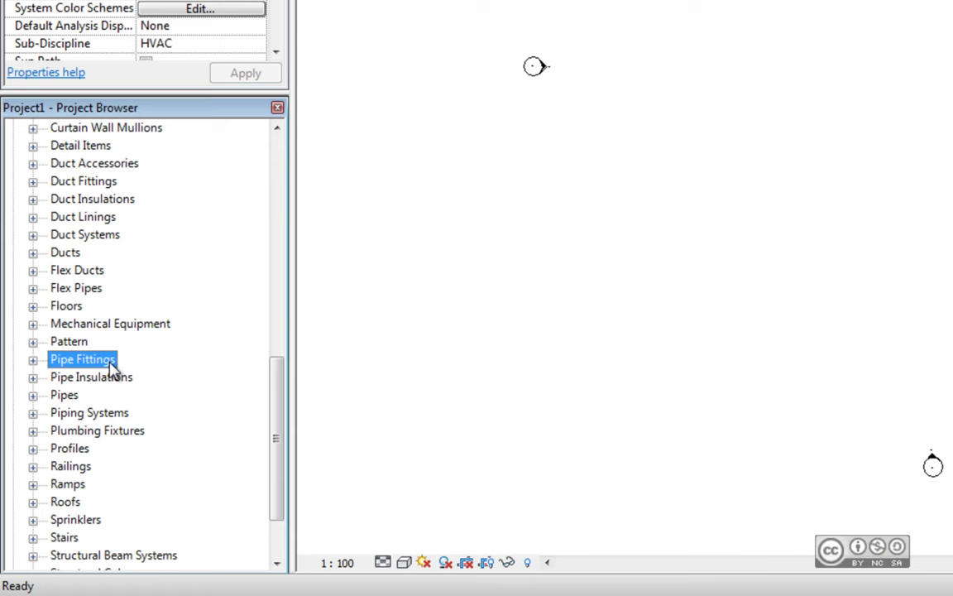
left_click(91, 414)
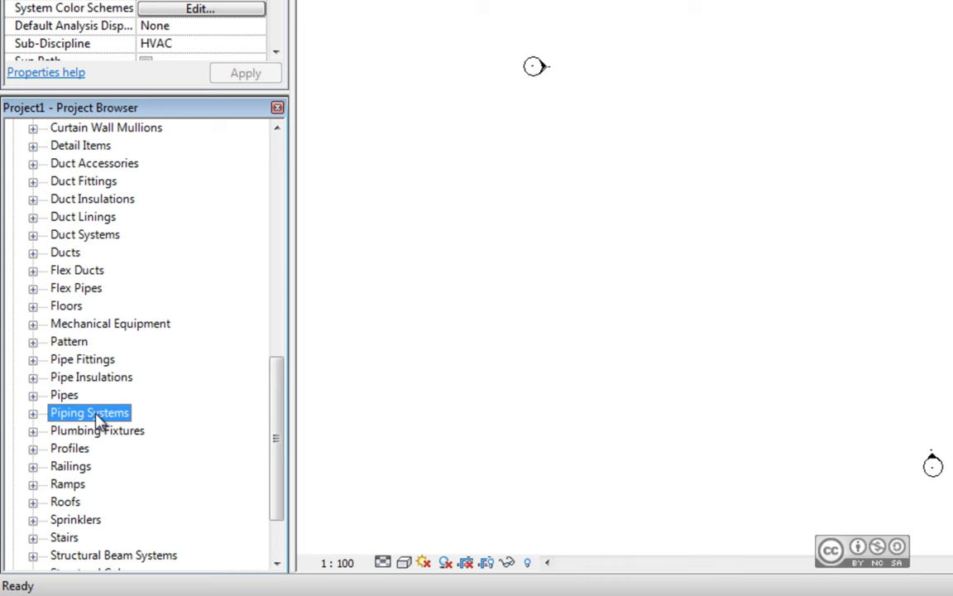
left_click(32, 413)
left_click(52, 431)
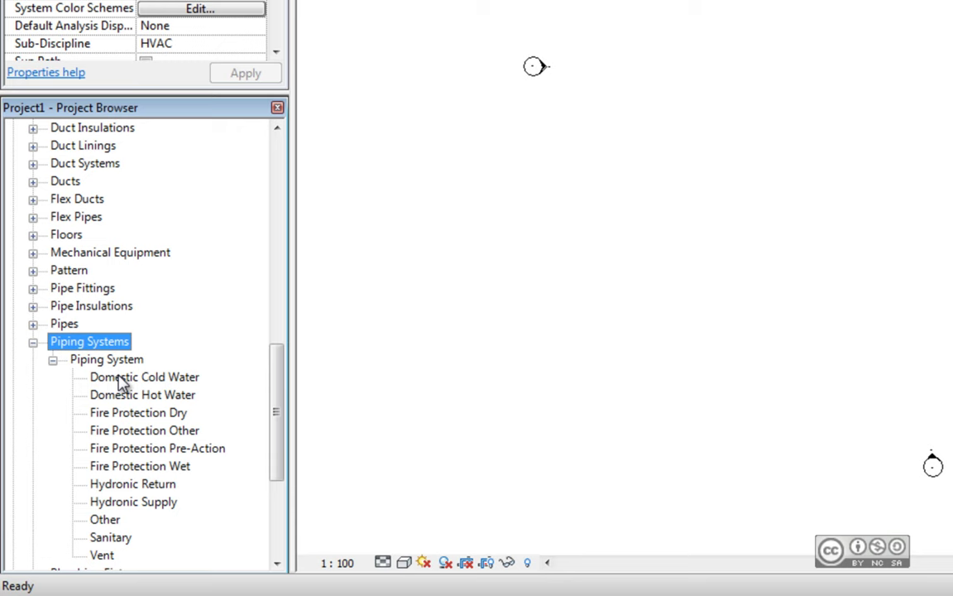
Step: Expand Pipes > Pipe Types to show the PVC and Standard pipe types
scroll(132, 393, "down", 1)
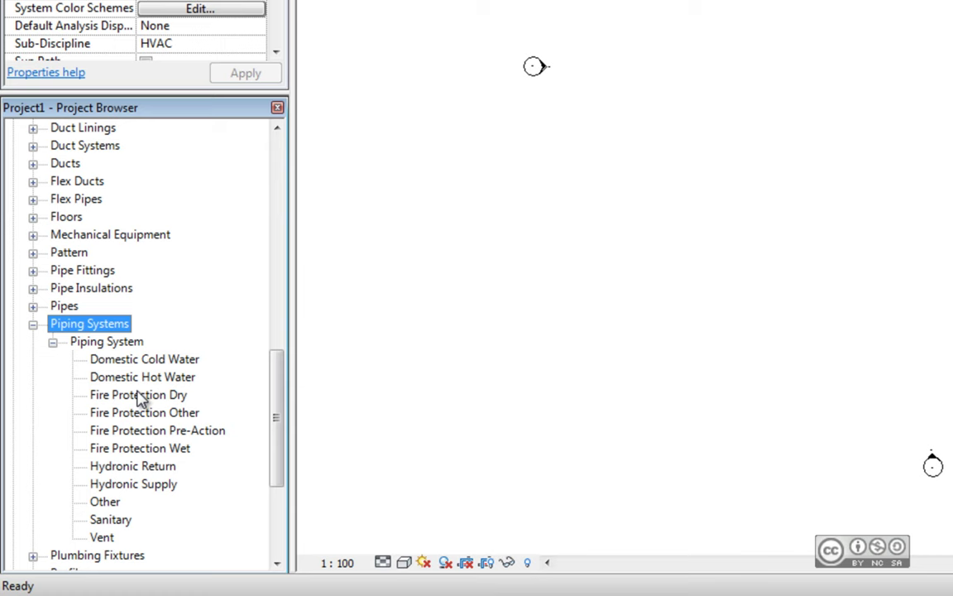
left_click(33, 306)
left_click(52, 324)
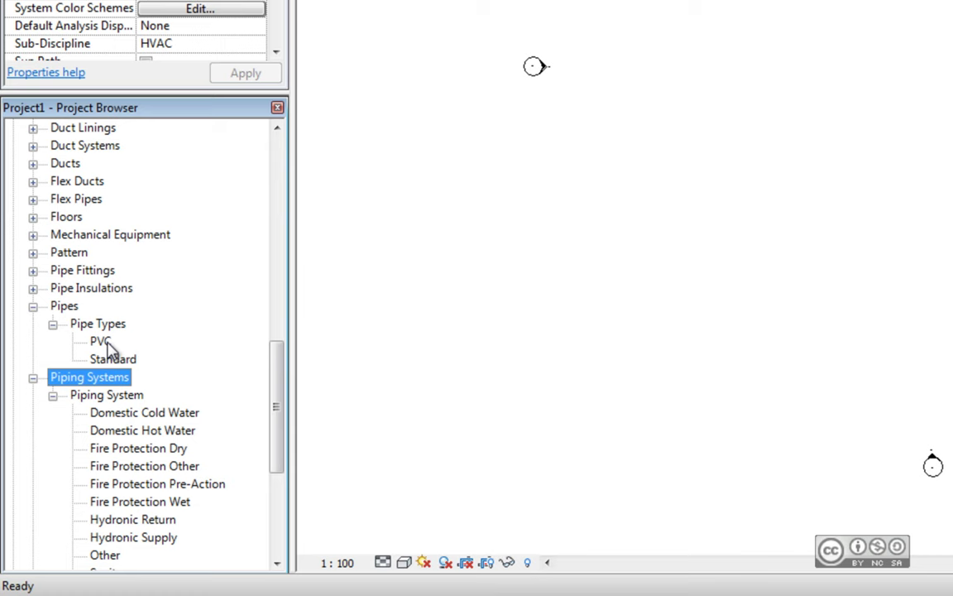
right_click(110, 348)
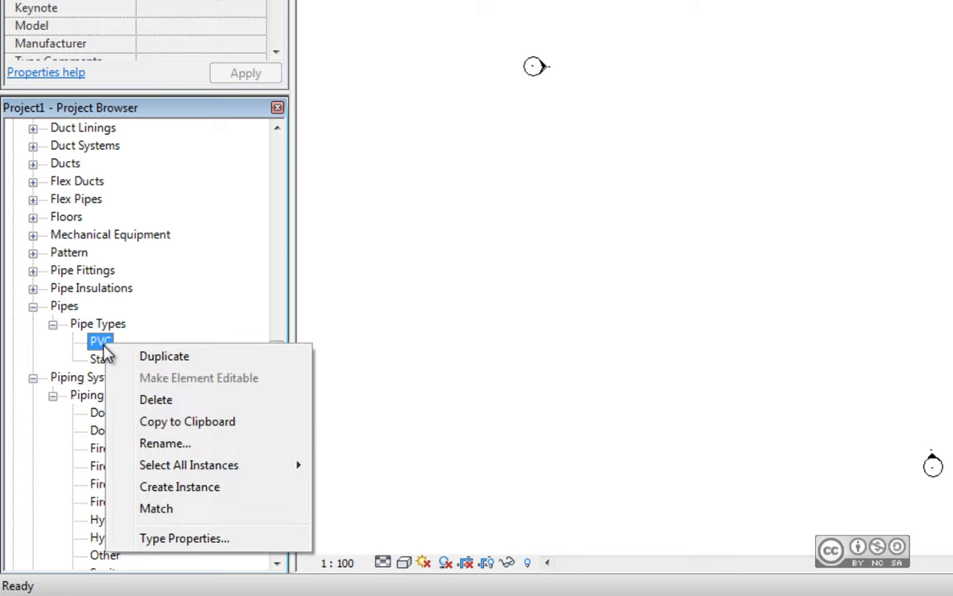
left_click(184, 539)
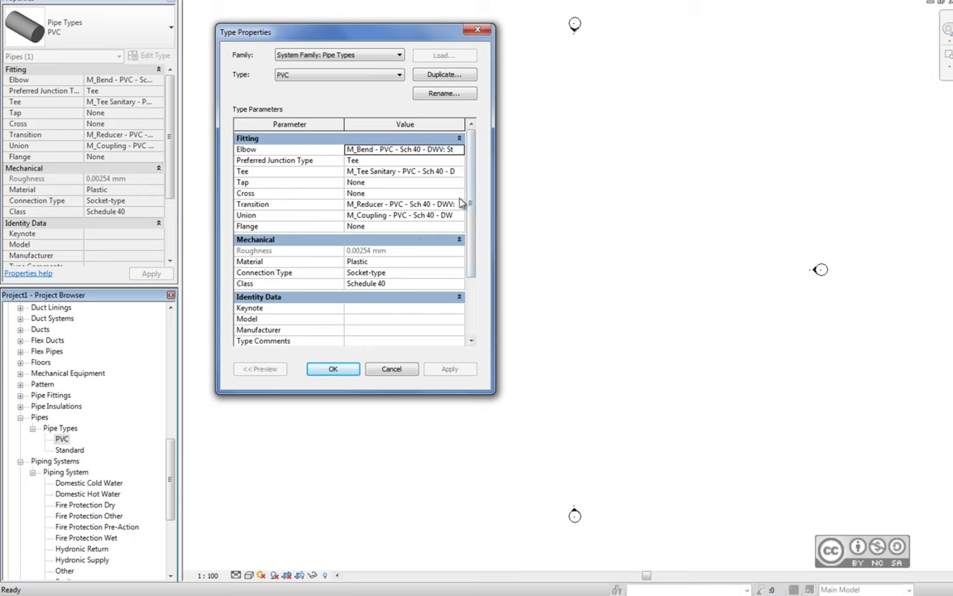
left_click(460, 152)
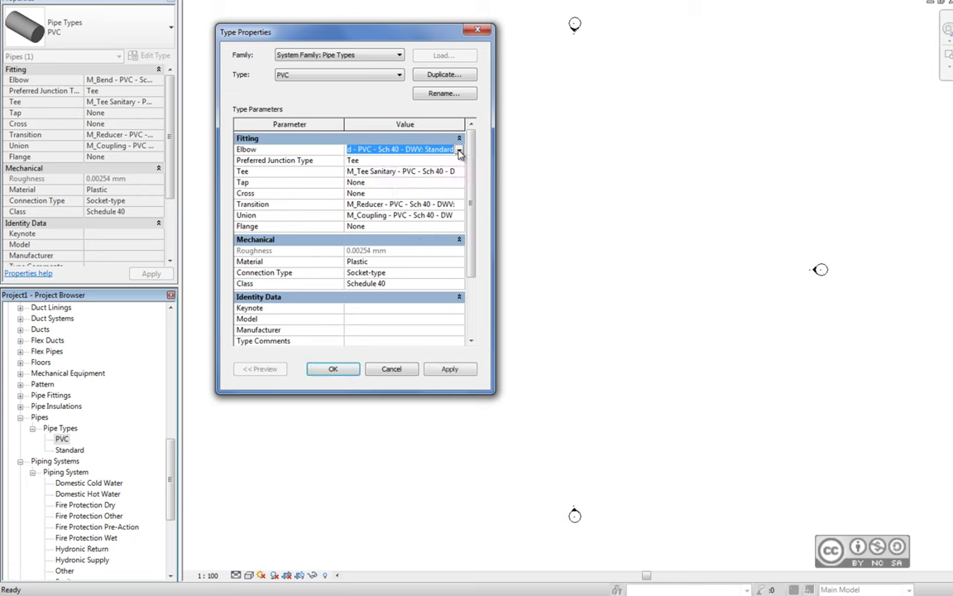
left_click(460, 151)
key("Escape")
key("Escape")
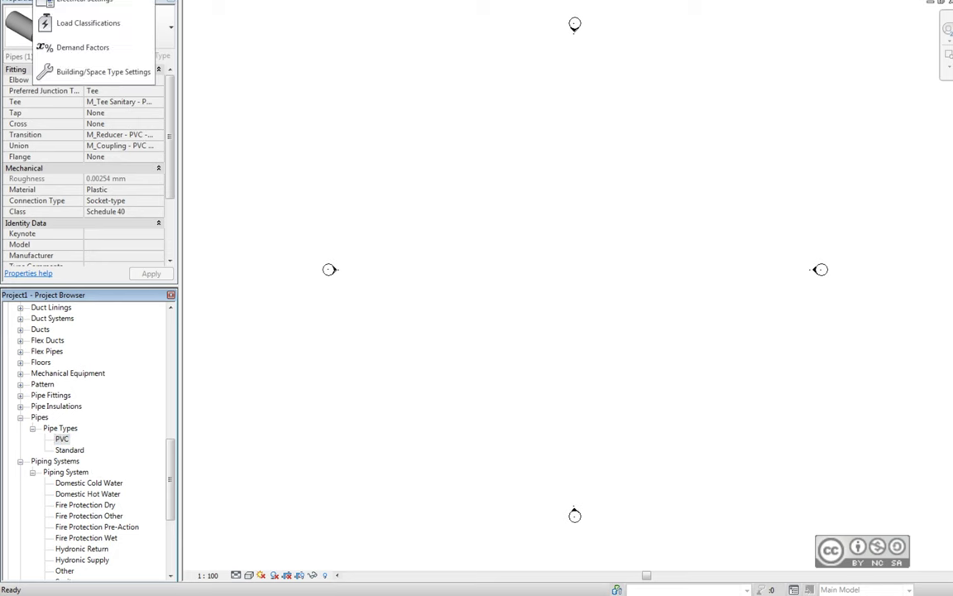
left_click(74, 3)
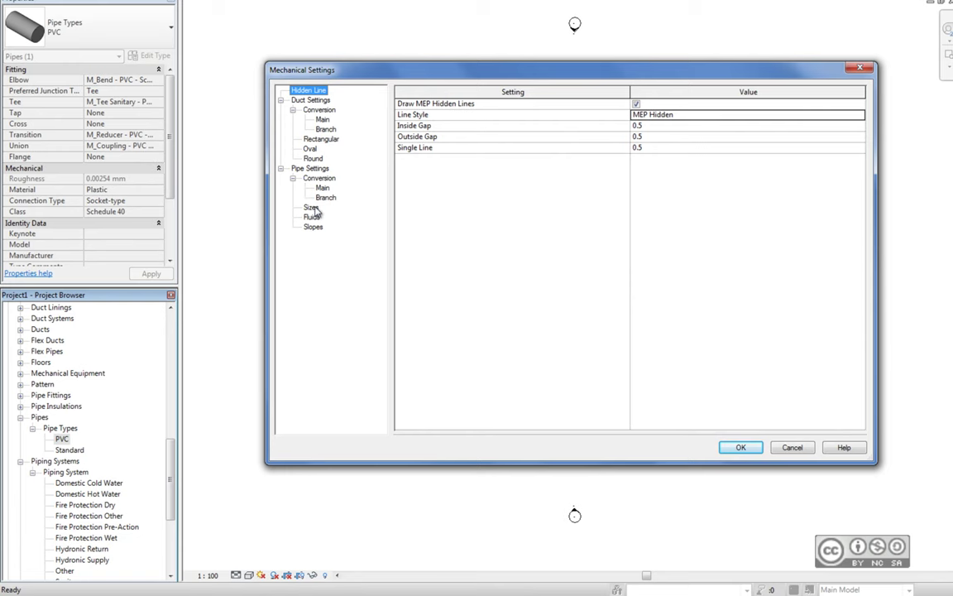
left_click(311, 208)
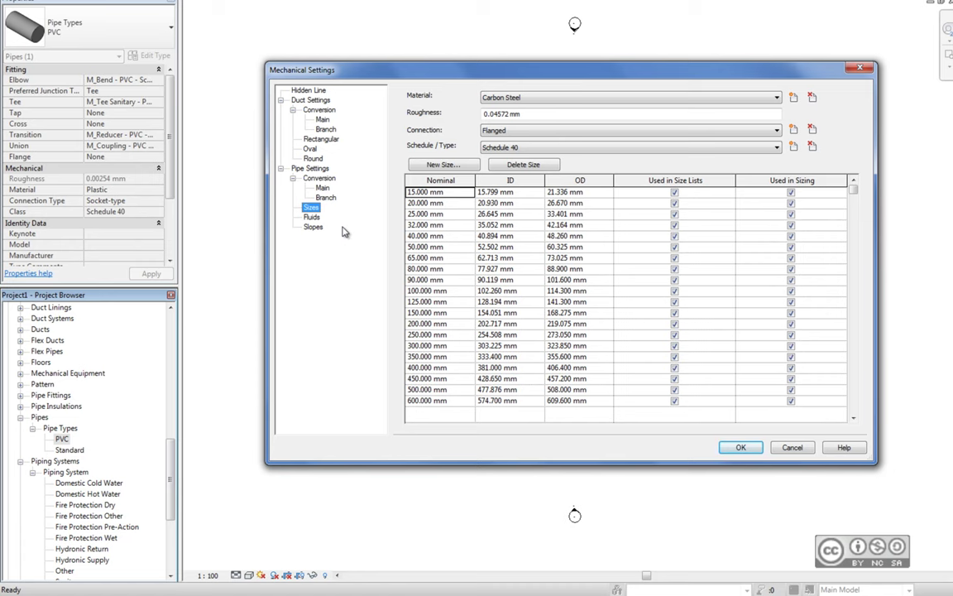
left_click(312, 218)
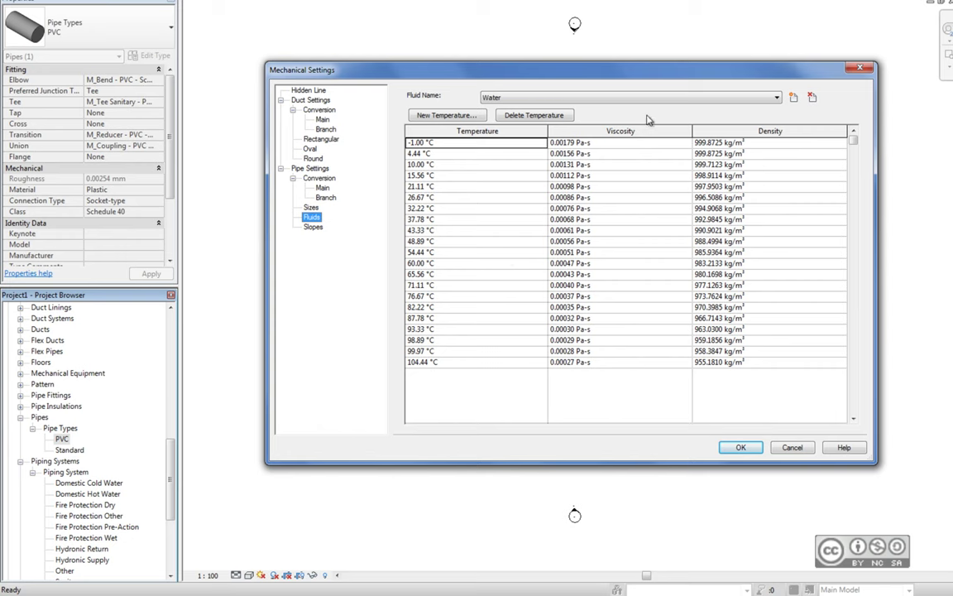
key("Escape")
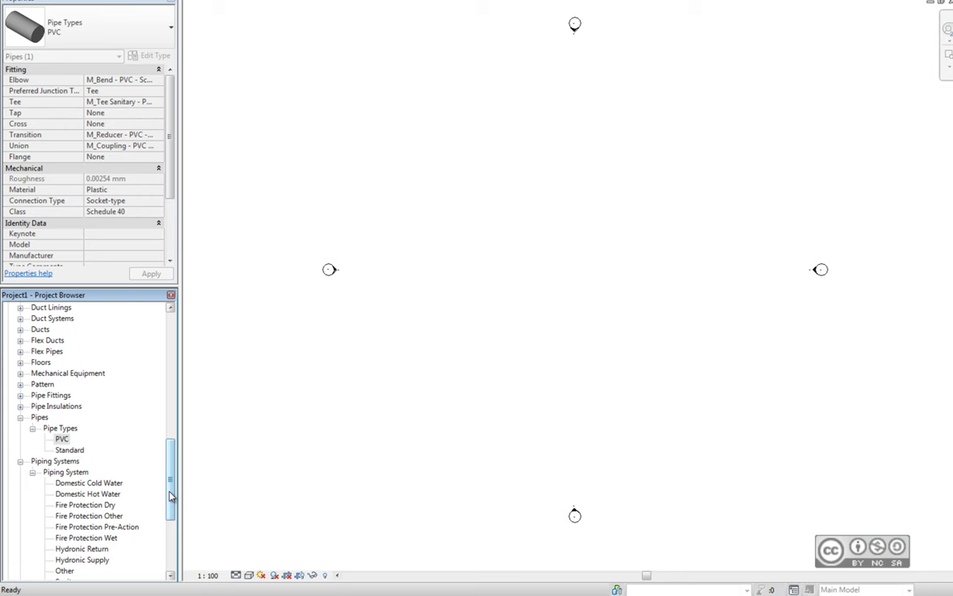
left_click_drag(169, 495, 169, 519)
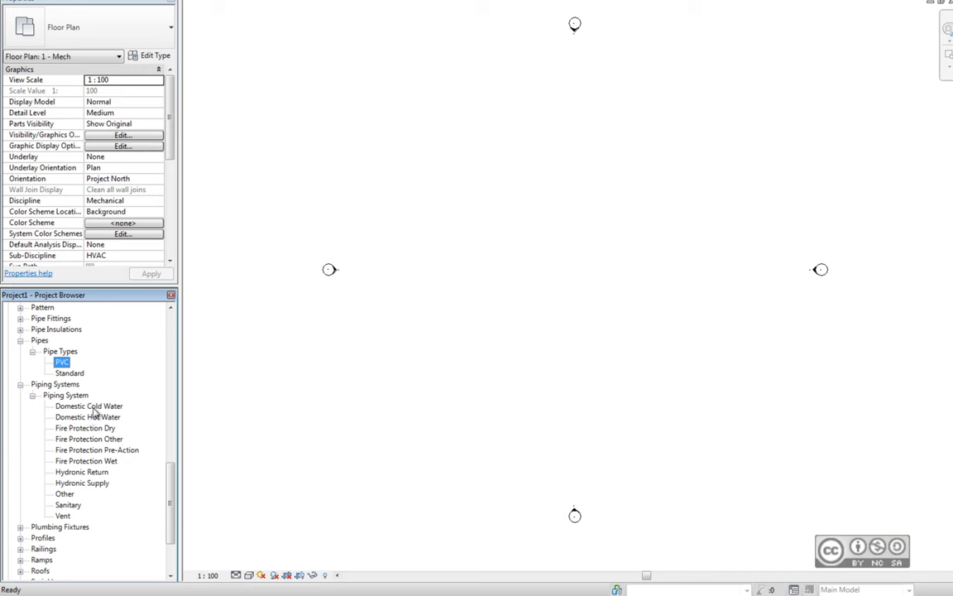
right_click(93, 406)
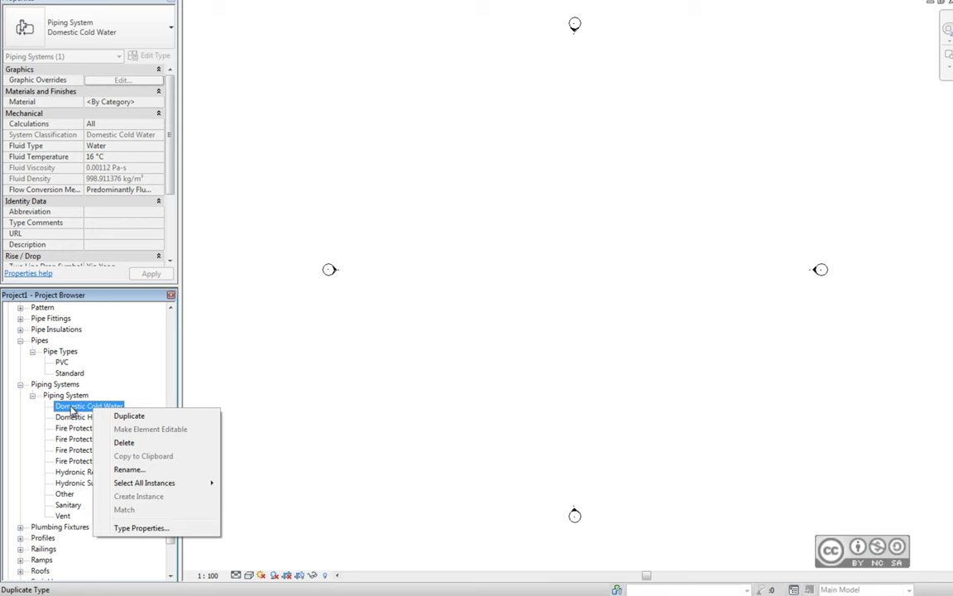
left_click(140, 528)
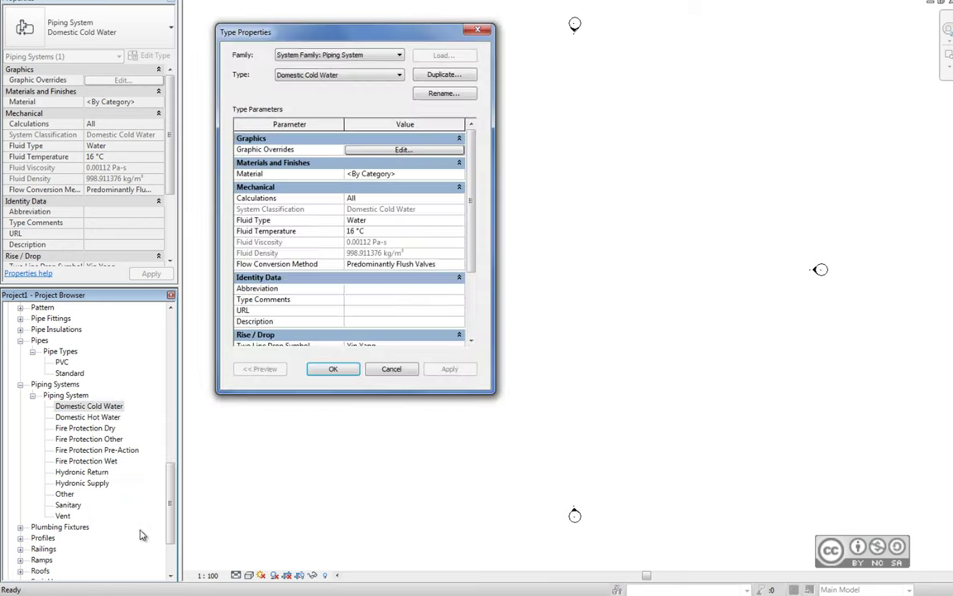
left_click(379, 154)
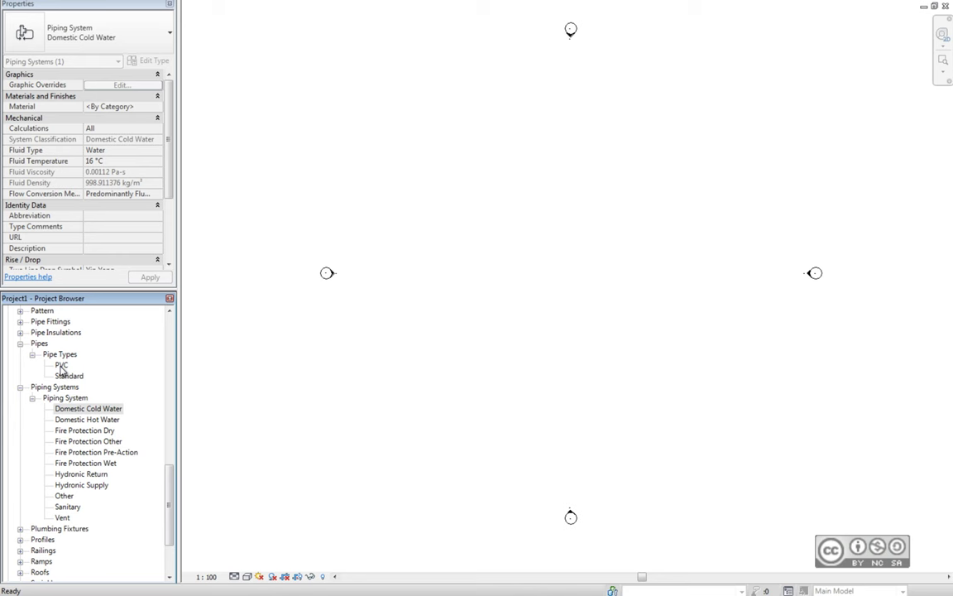
right_click(61, 370)
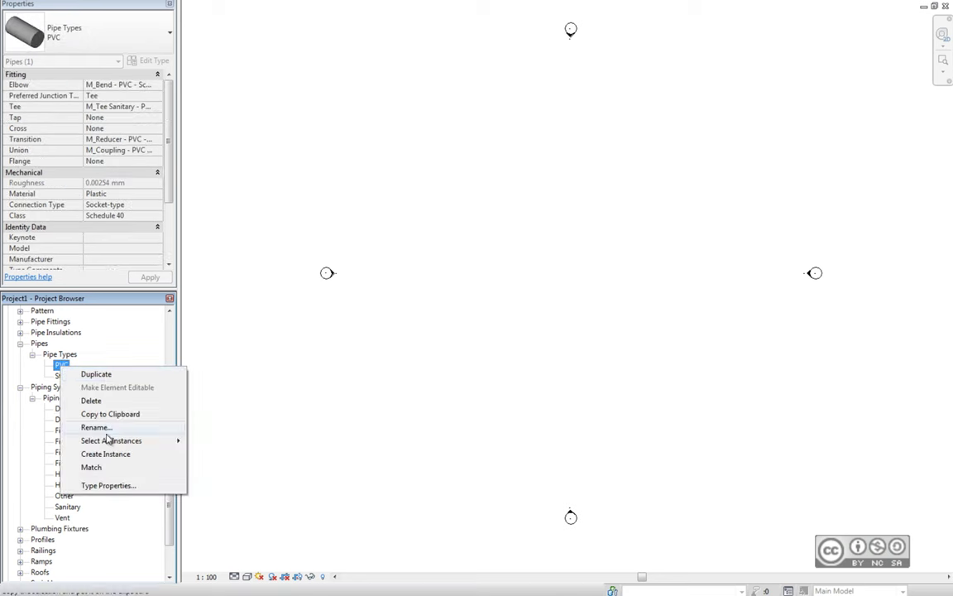
left_click(108, 486)
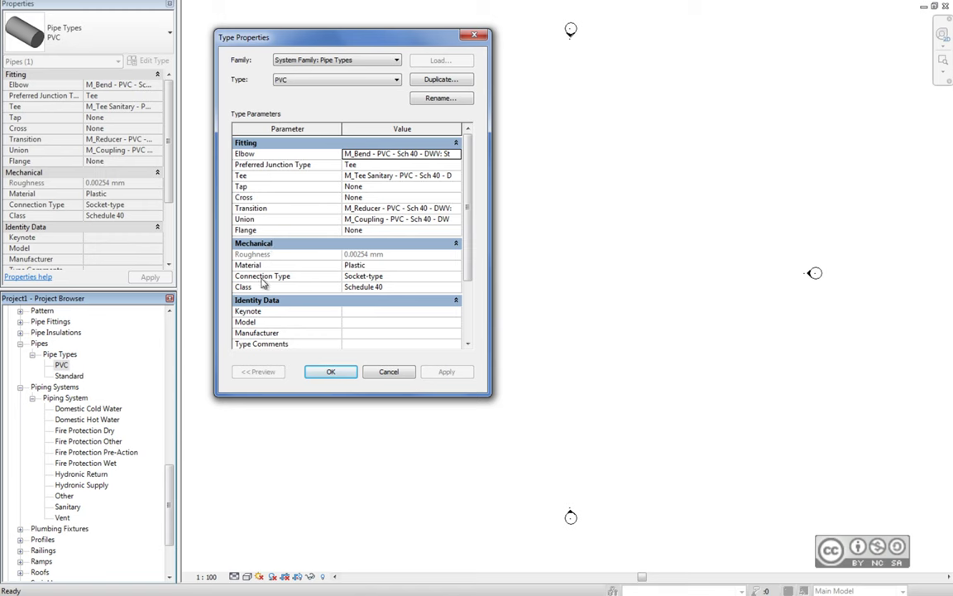
left_click(455, 266)
left_click(455, 267)
left_click(455, 268)
left_click(455, 278)
left_click(455, 288)
left_click(455, 289)
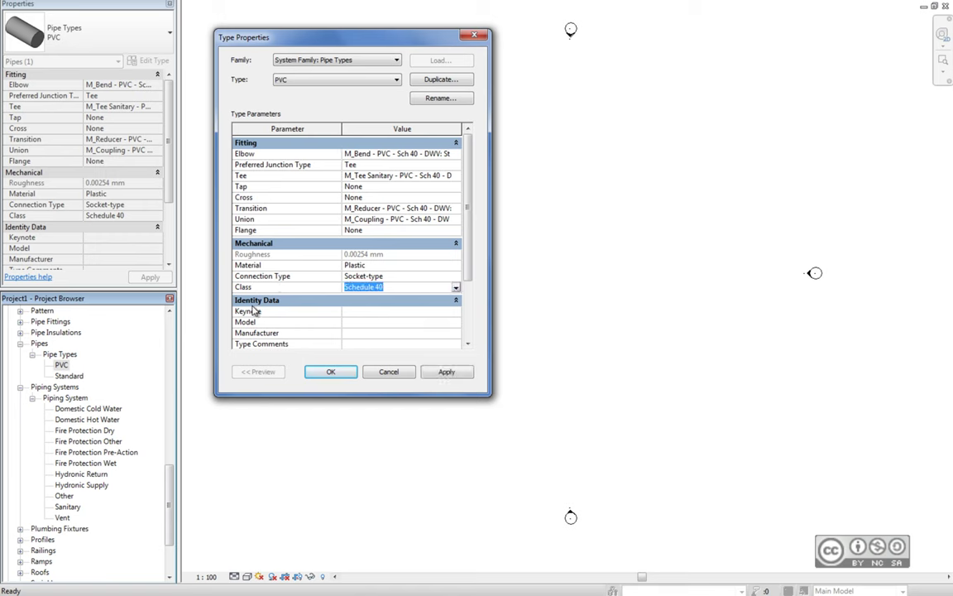
scroll(255, 310, "down", 3)
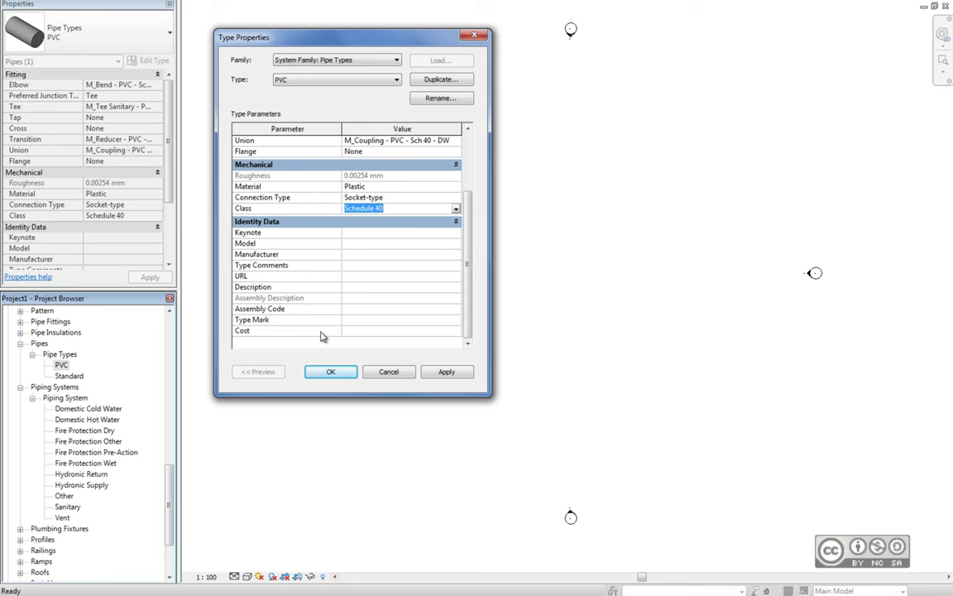
scroll(322, 337, "up", 3)
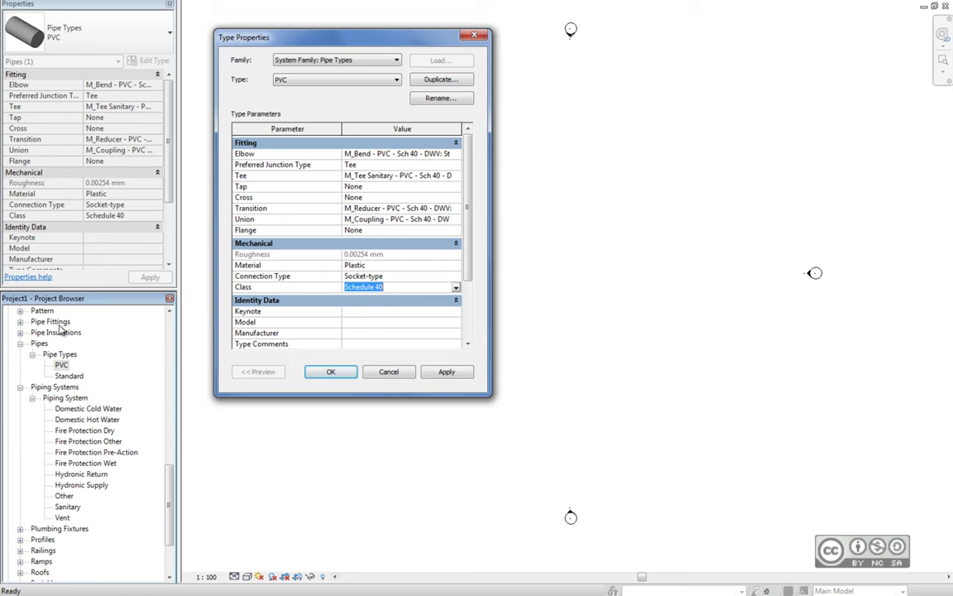
Step: View the Standard M_Bend - PVC - Sch 40 - DWV type properties, whose Loss Method is Not Defined
left_click(388, 371)
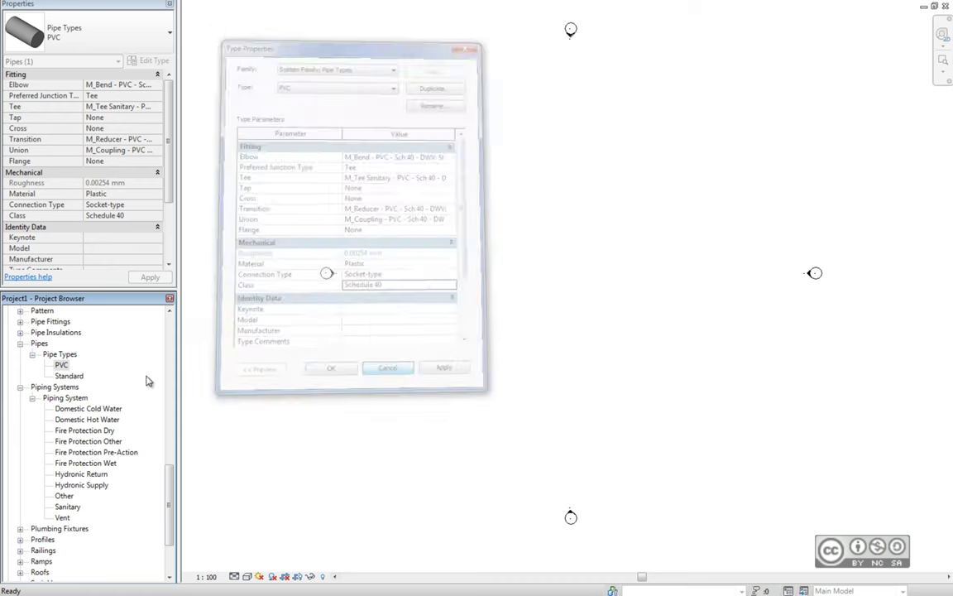
double_click(50, 321)
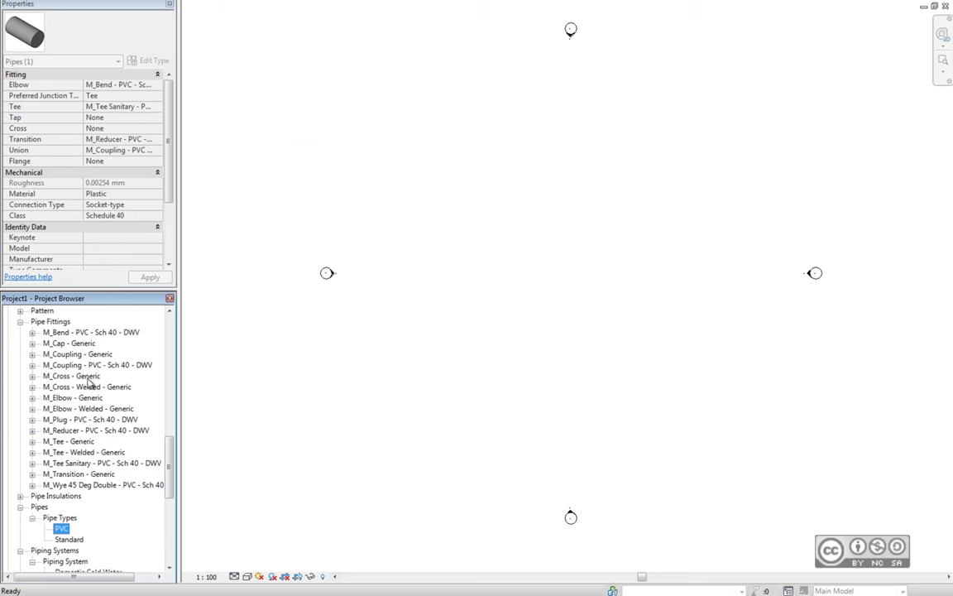
right_click(83, 332)
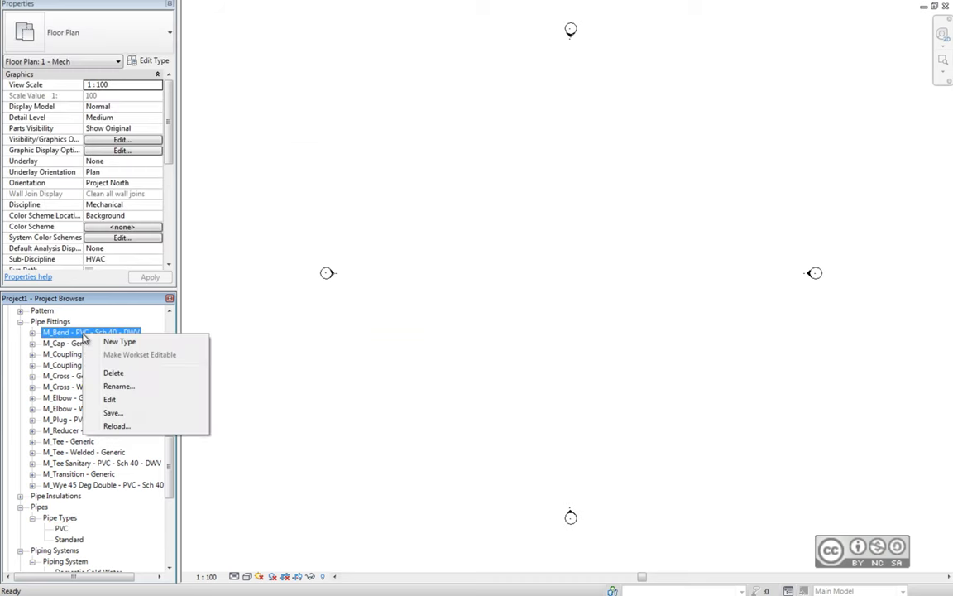
left_click(32, 331)
right_click(80, 343)
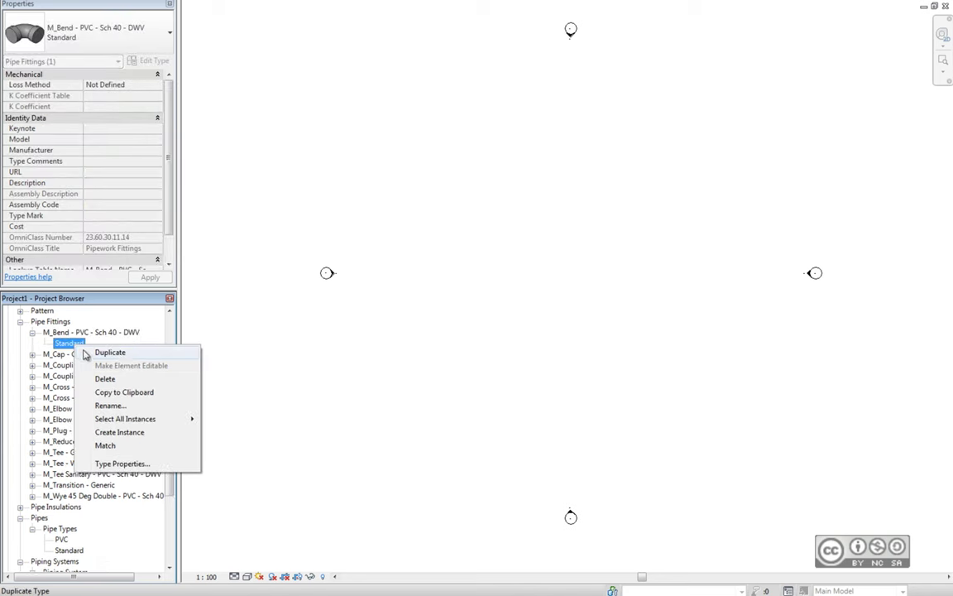
left_click(116, 463)
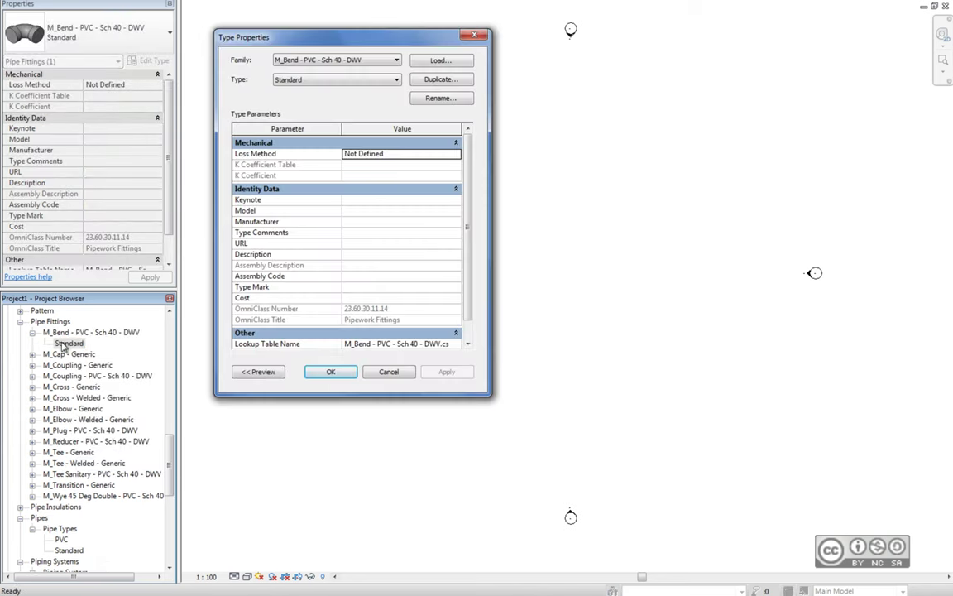
key("Escape")
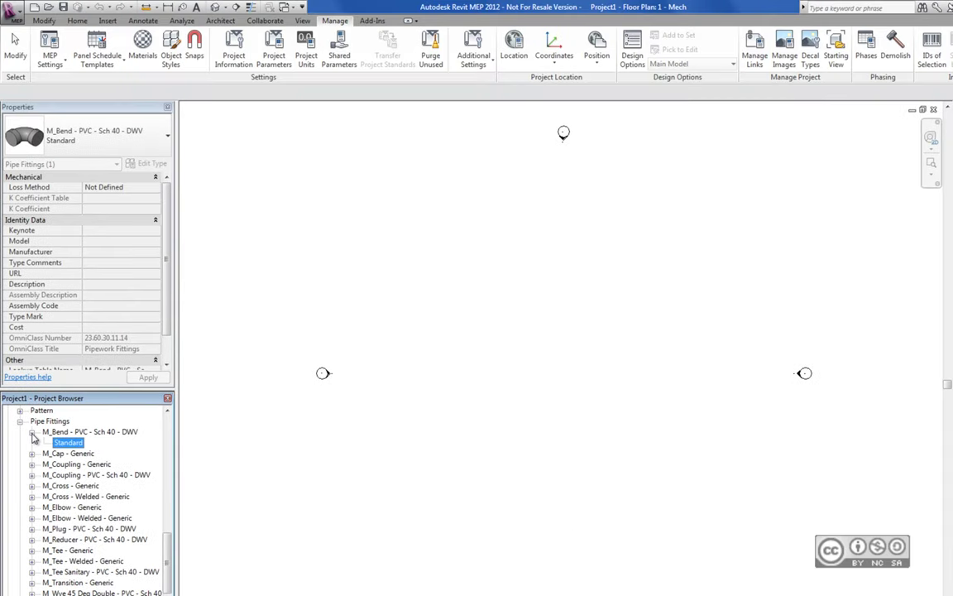
Step: Draw a horizontal main pipe in the floor plan
left_click(32, 431)
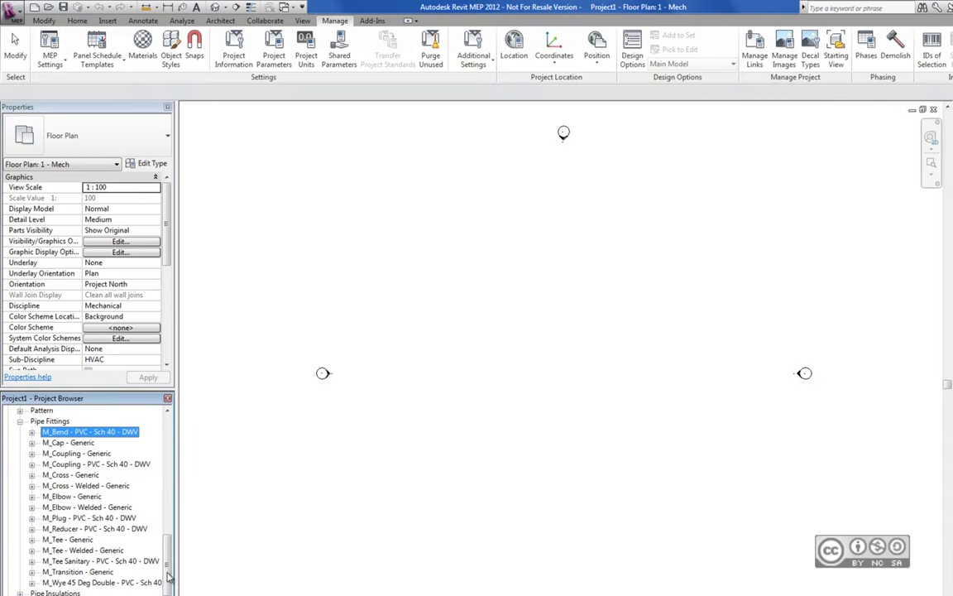
left_click(77, 20)
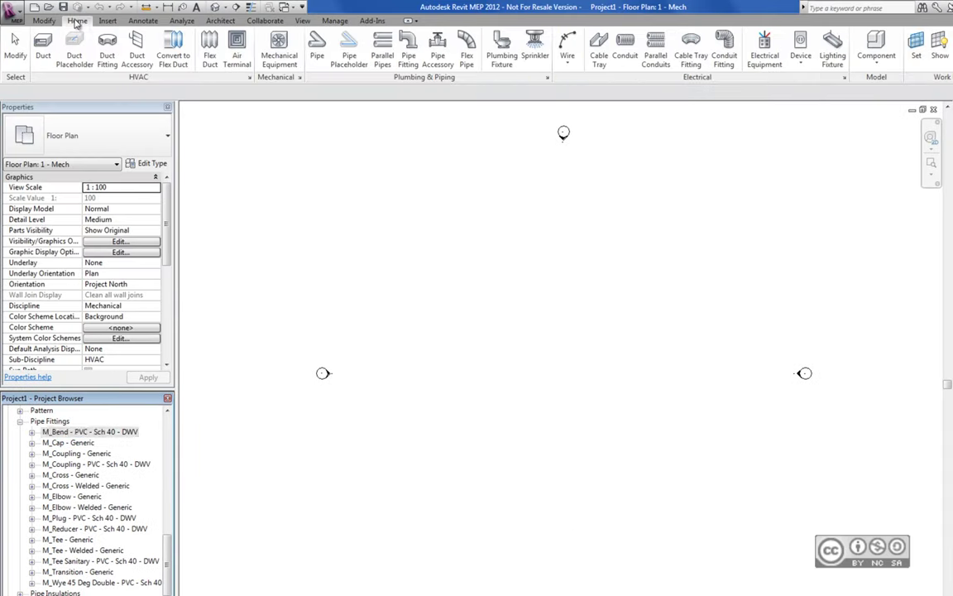
scroll(124, 463, "up", 15)
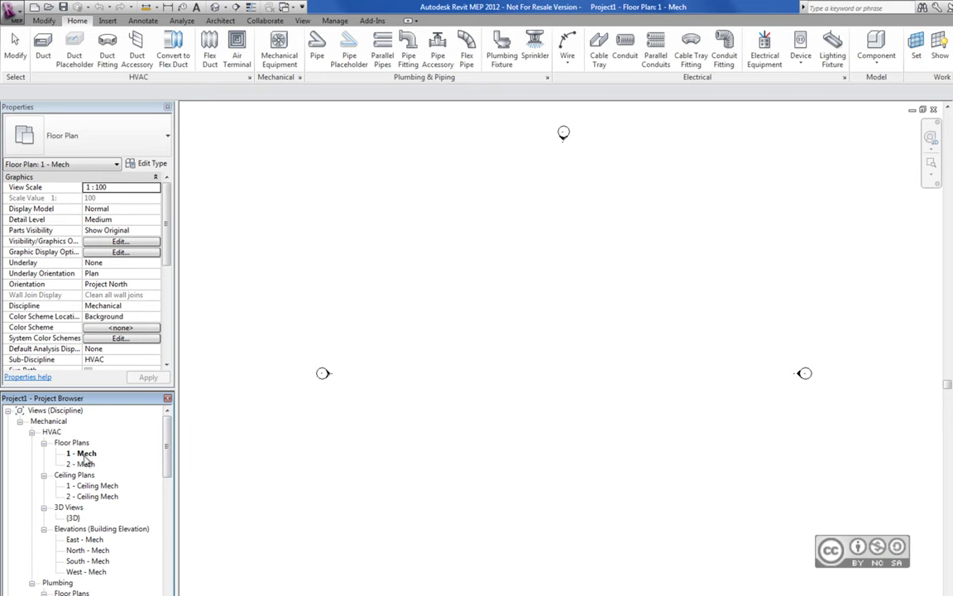
left_click_drag(168, 446, 169, 546)
left_click(317, 46)
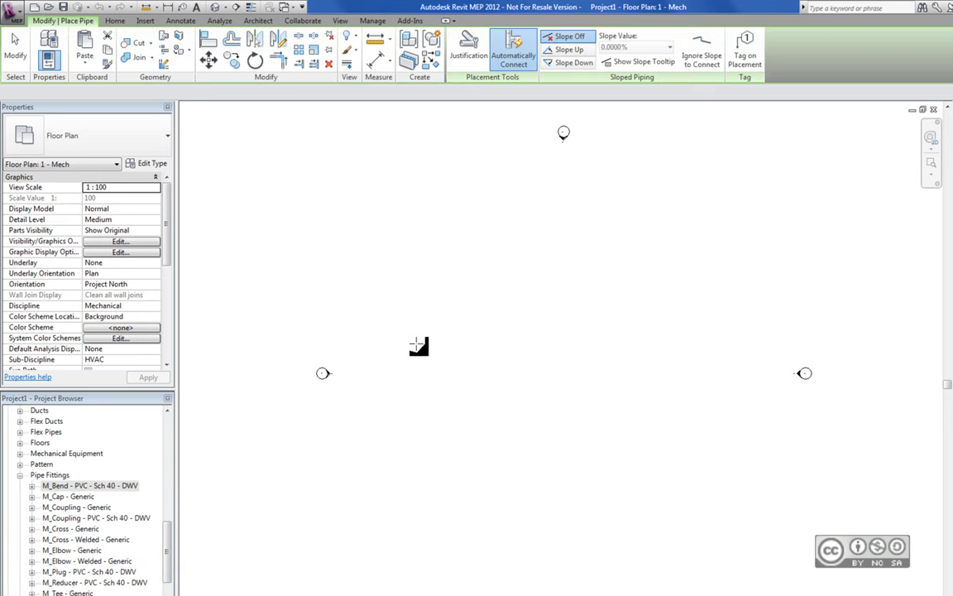
left_click(390, 332)
left_click(504, 332)
scroll(485, 332, "up", 2)
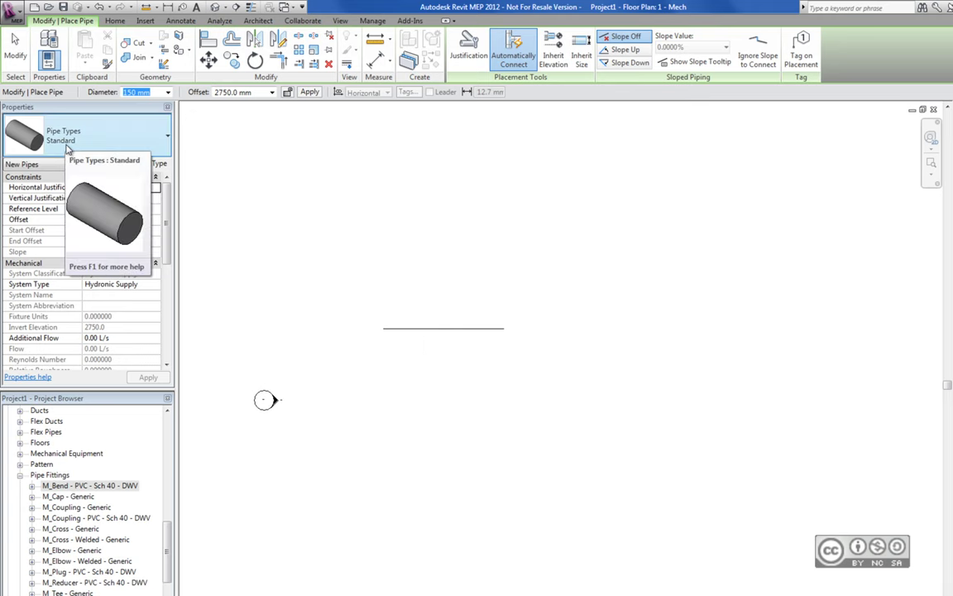
key("Escape")
scroll(82, 497, "down", 5)
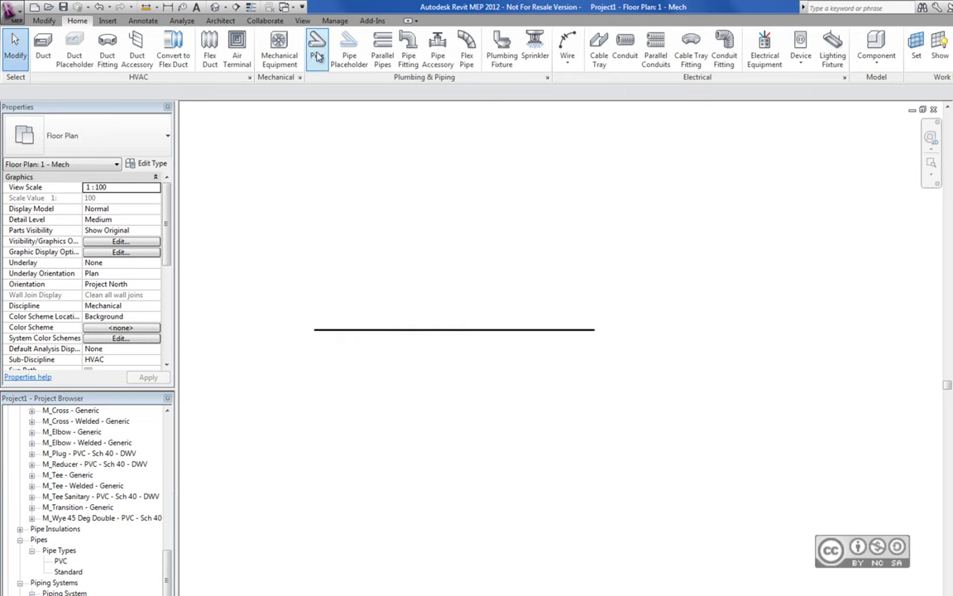
Step: Draw a vertical branch teed off below the main pipe, zoom to fit and show Fine detail
left_click(317, 53)
left_click(452, 335)
left_click(449, 379)
right_click(488, 370)
left_click(497, 374)
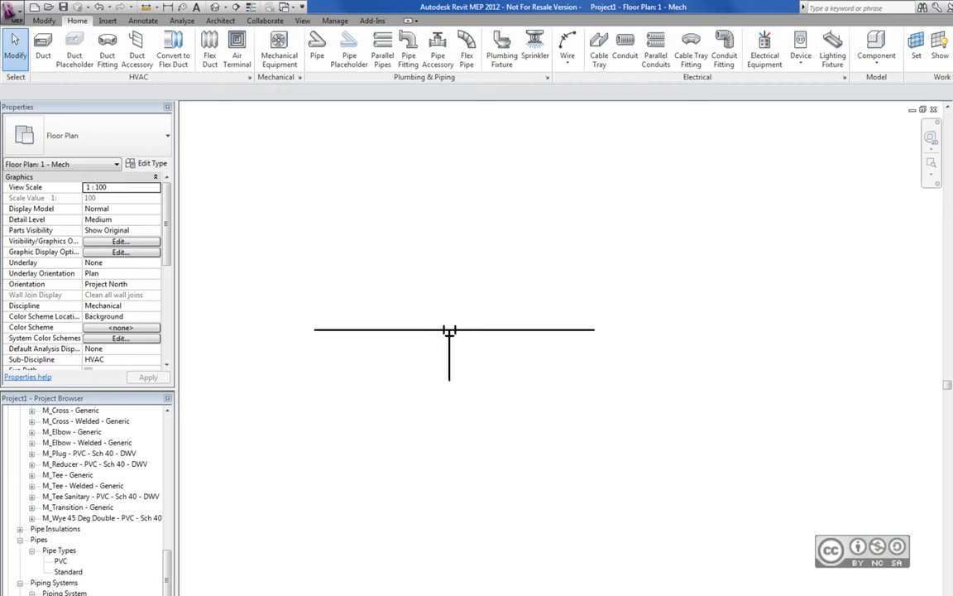
key("z")
key("f")
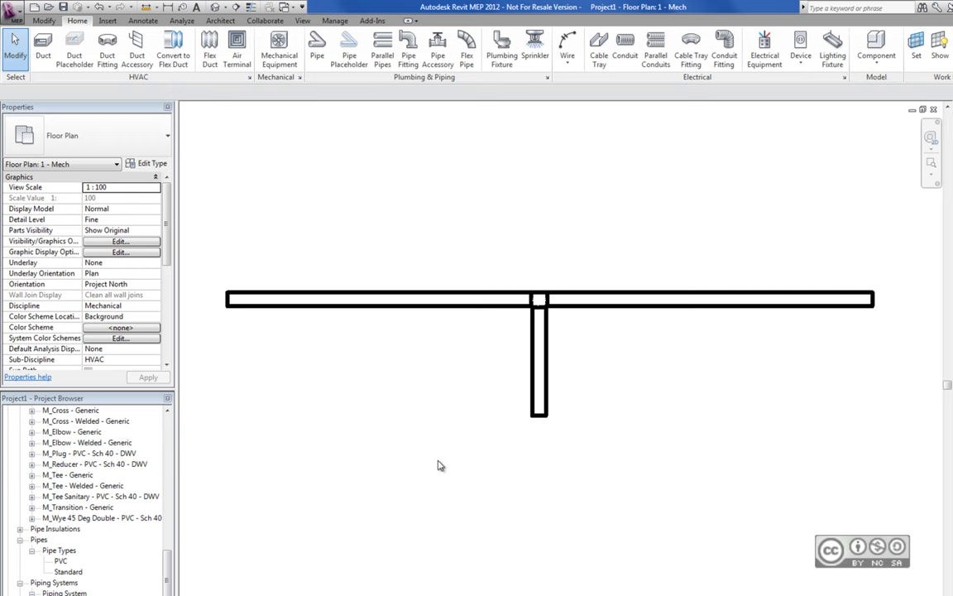
middle_click_drag(440, 465, 432, 385)
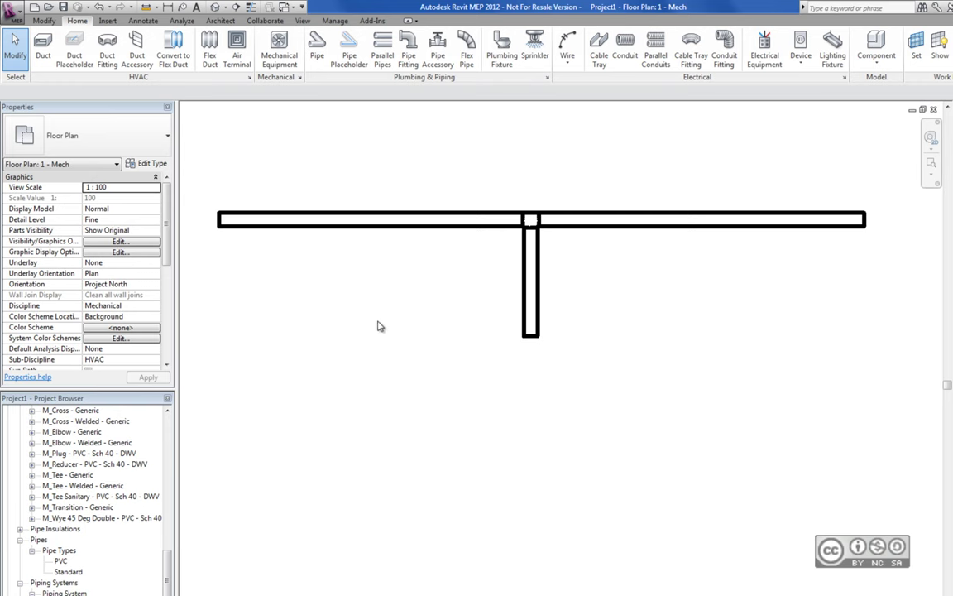
Step: Preview the Pipe Tap.rfa family file from disk
left_click(48, 7)
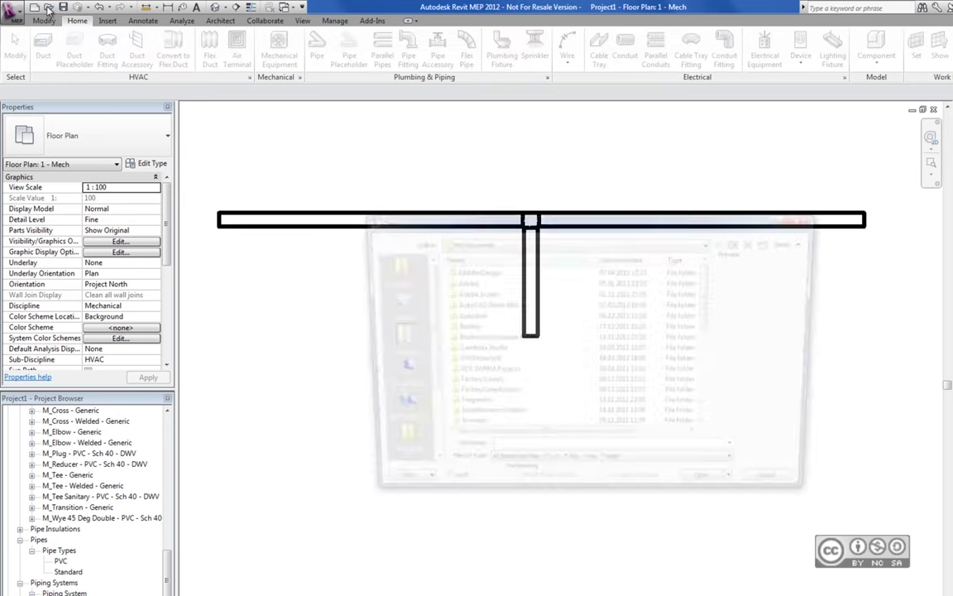
left_click(463, 241)
left_click(463, 272)
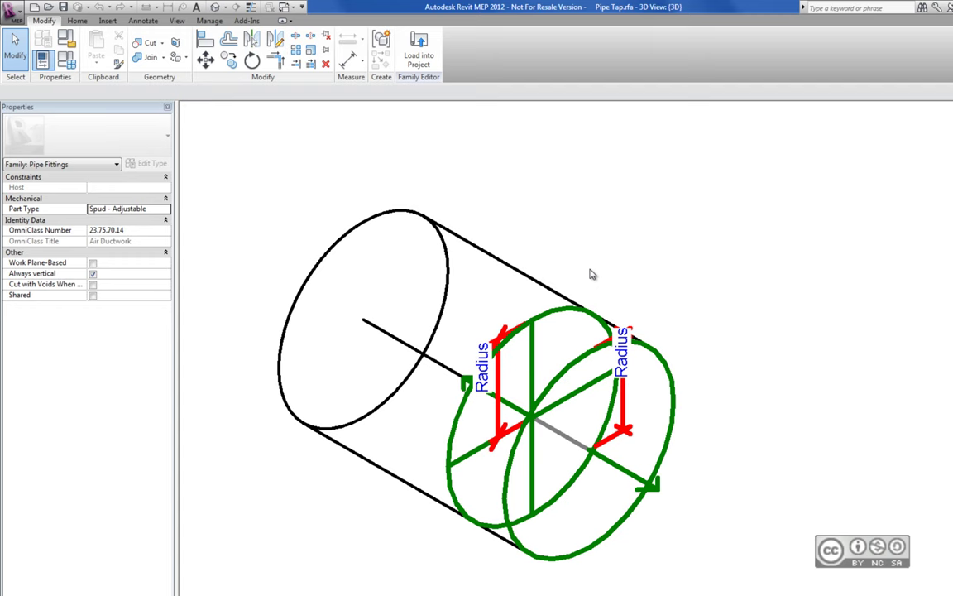
middle_click_drag(534, 248, 645, 236)
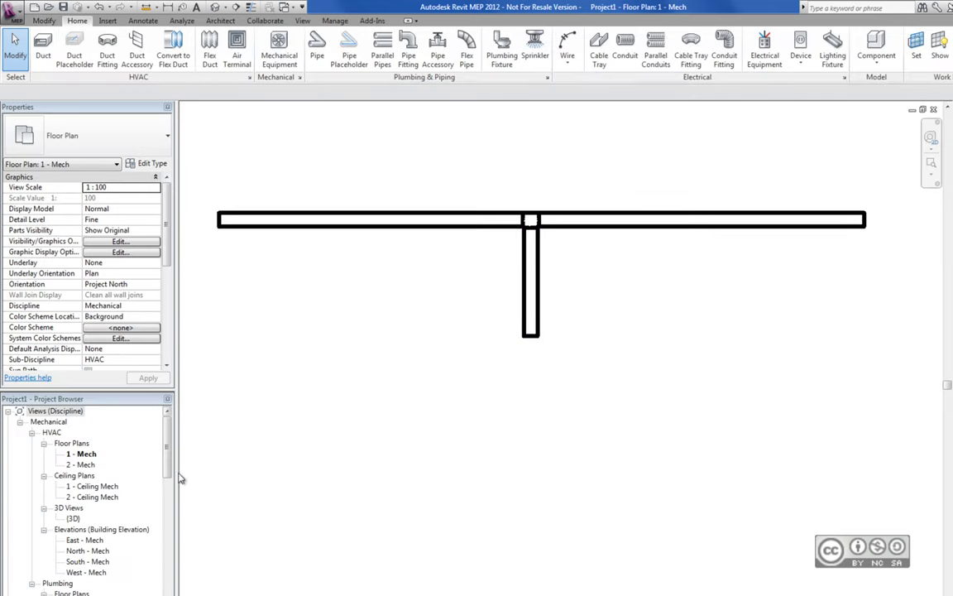
left_click_drag(167, 431, 168, 544)
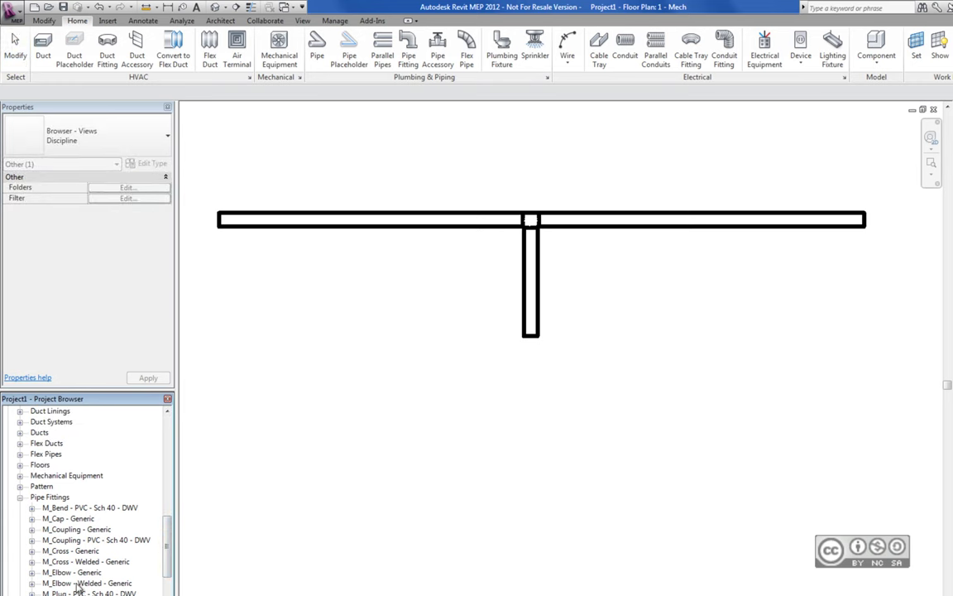
Step: Load the Pipe Tap.rfa family into the project with Load Family
left_click(107, 19)
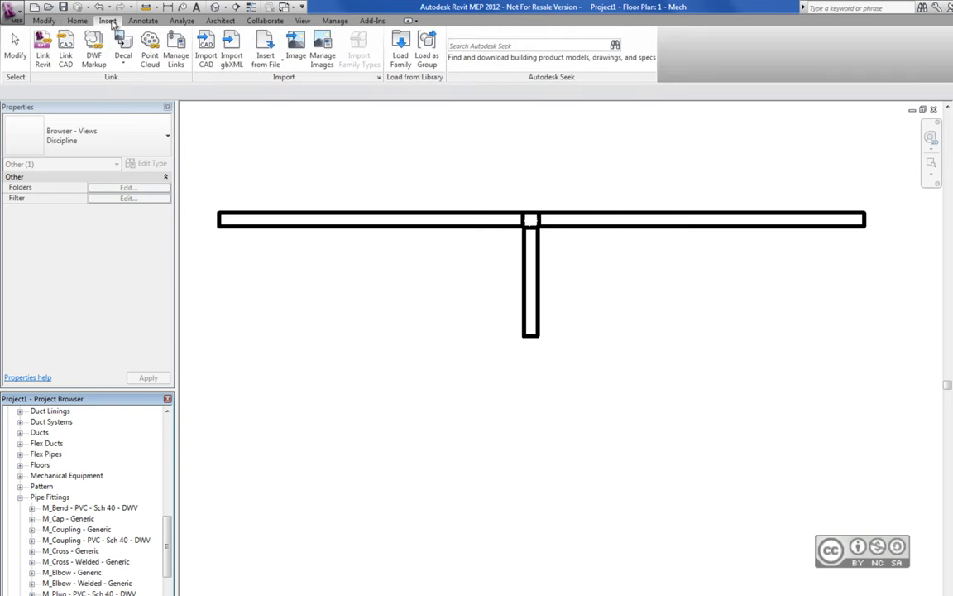
left_click(401, 50)
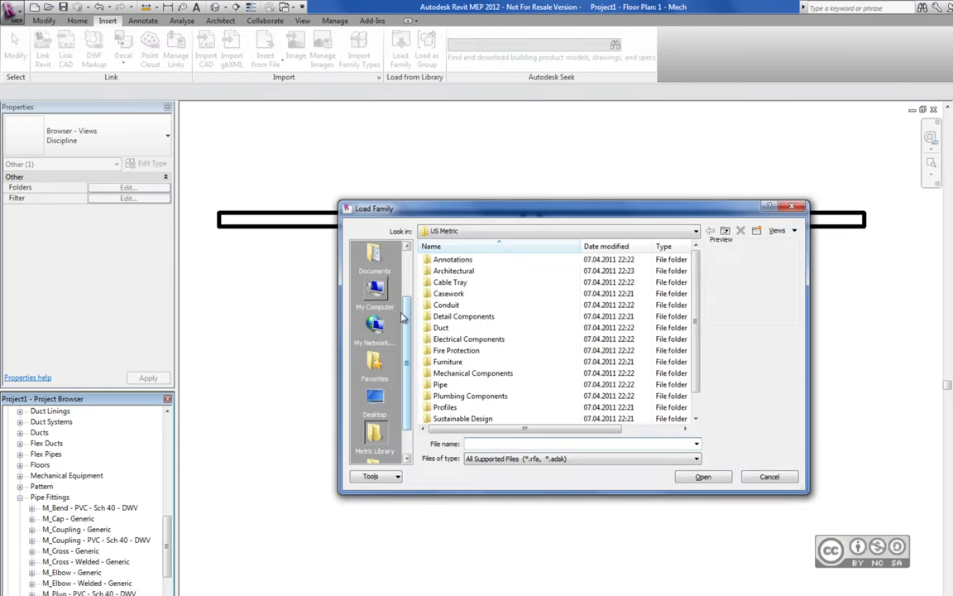
left_click(374, 257)
left_click(702, 476)
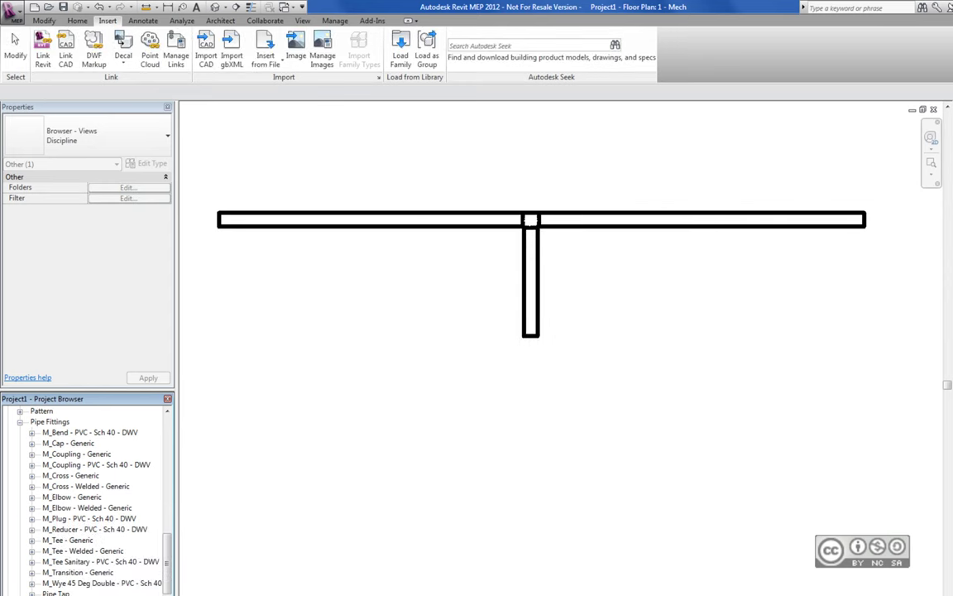
scroll(62, 530, "down", 3)
scroll(62, 529, "down", 1)
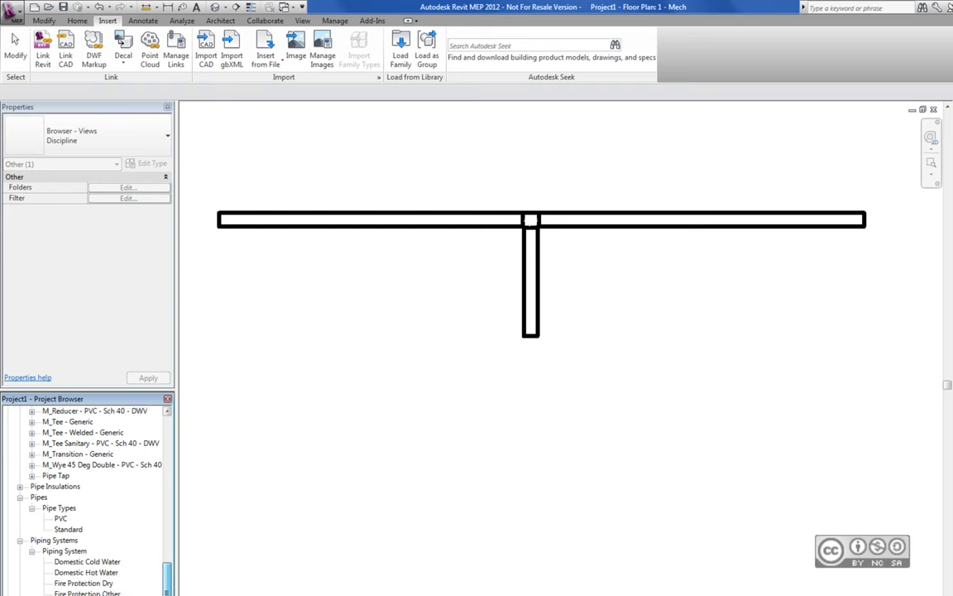
Step: Duplicate the PVC pipe type and rename the copy 'PVC (sadulaga)'
right_click(61, 519)
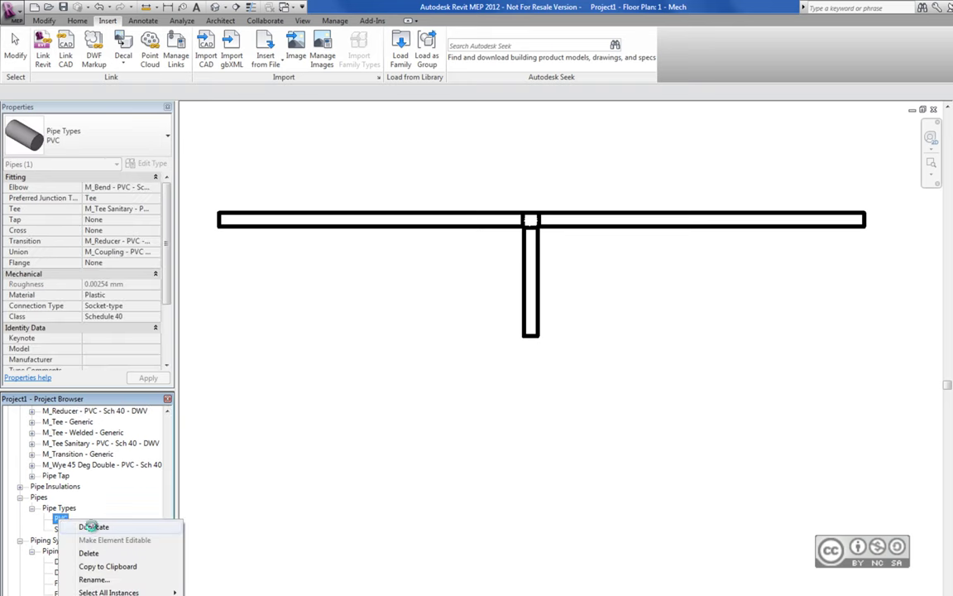
left_click(91, 526)
right_click(64, 528)
left_click(91, 589)
type("PVC (sadulaga")
key("Return")
Step: Give PVC (sadulaga) a Tap preferred junction, Pipe Tap: Standard as tap, and Tee set to None
right_click(89, 532)
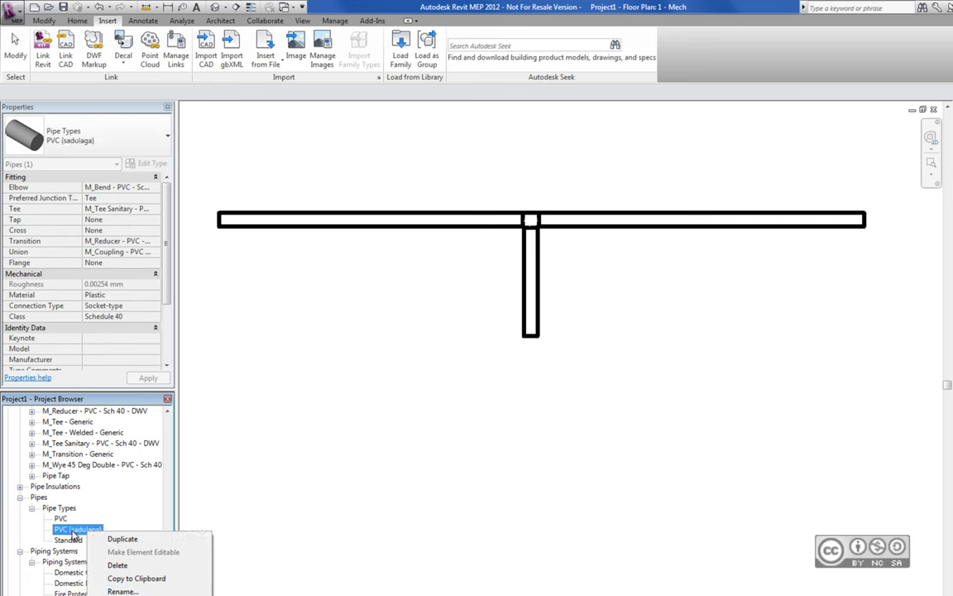
key("Escape")
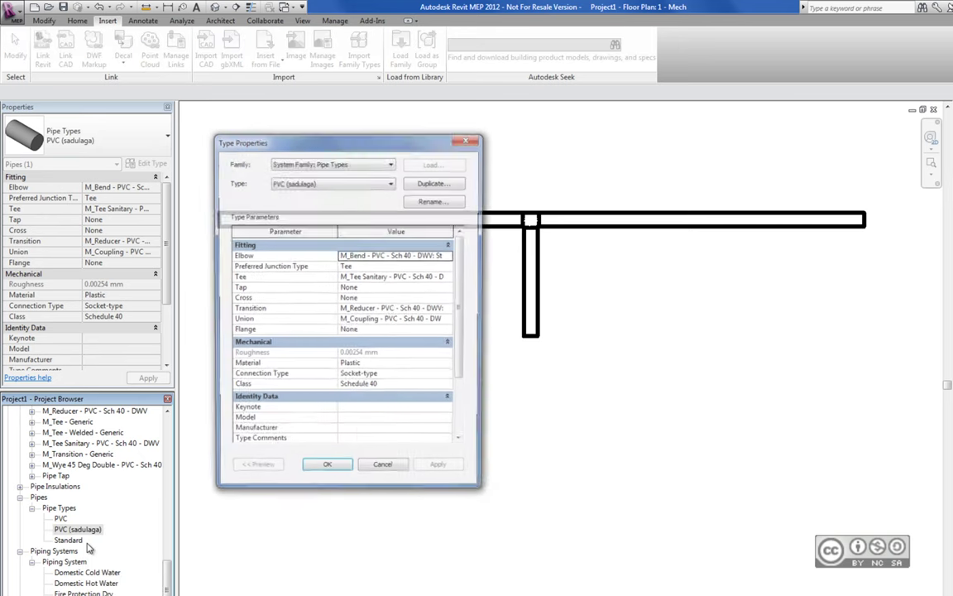
left_click(360, 266)
left_click(360, 266)
left_click(357, 287)
left_click(270, 287)
left_click(451, 288)
left_click(368, 308)
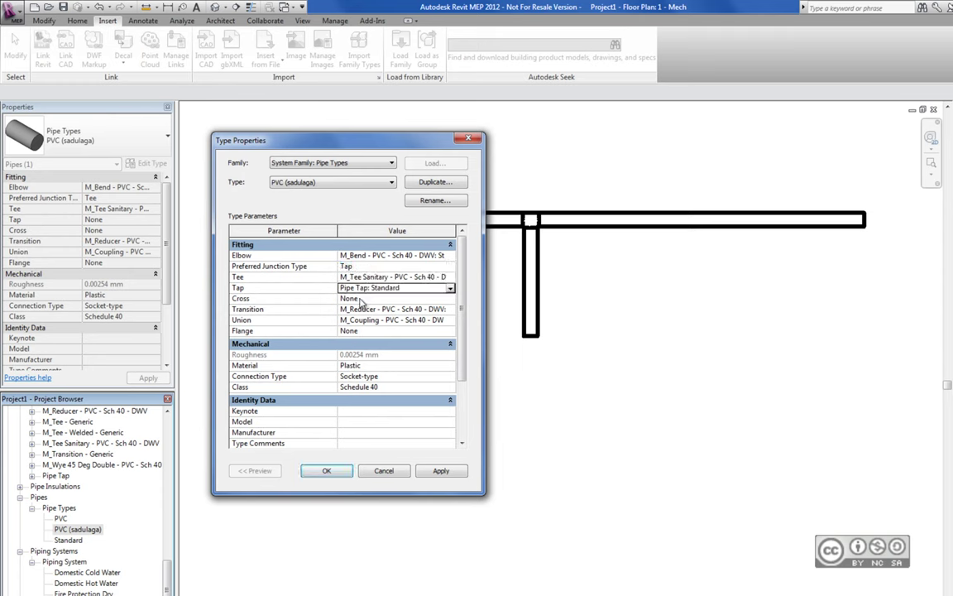
left_click(389, 278)
left_click(450, 277)
left_click(364, 298)
left_click(331, 472)
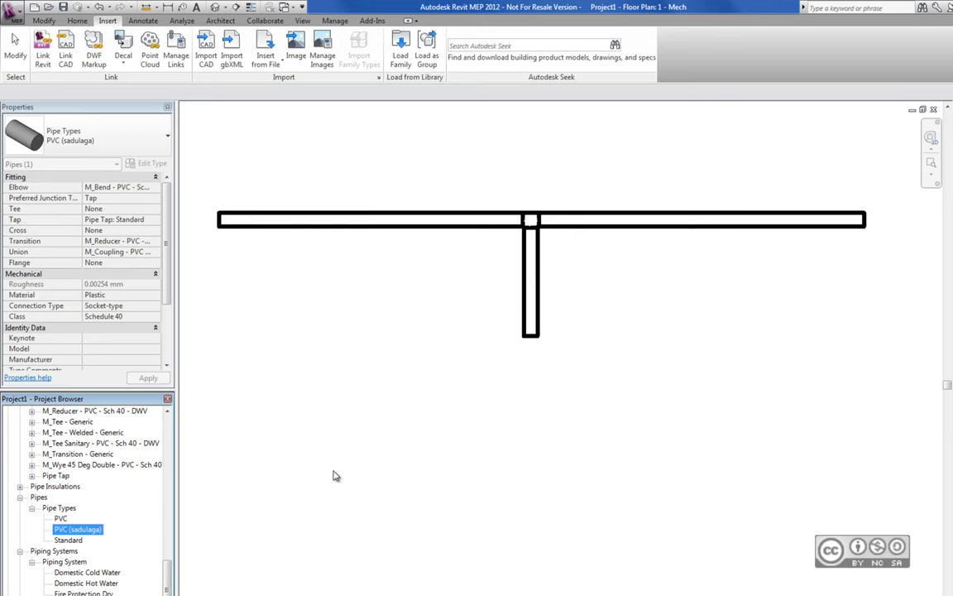
left_click(77, 20)
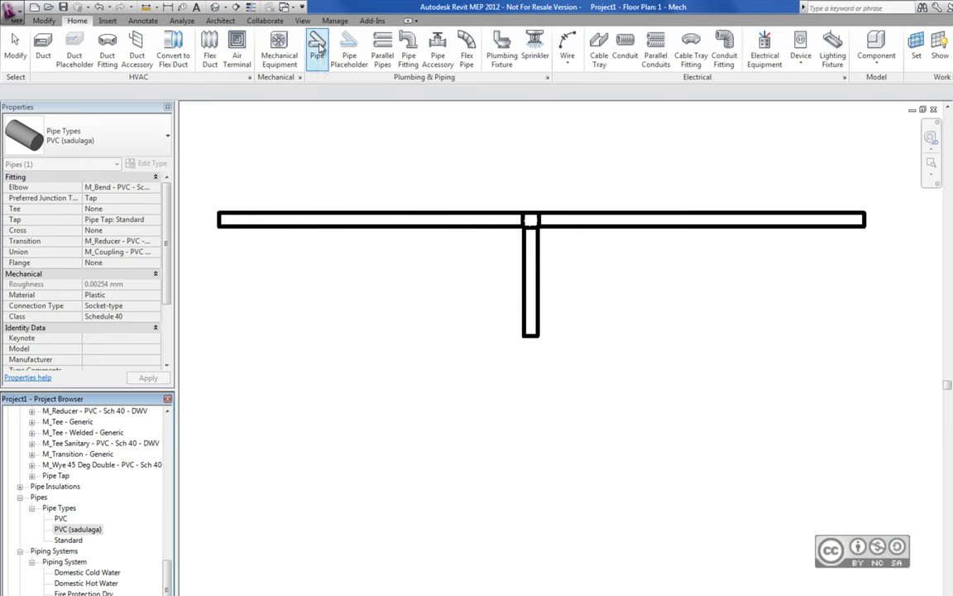
Step: Draw a second horizontal main pipe using the PVC (sadulaga) pipe type
left_click(317, 48)
left_click(68, 139)
left_click(36, 207)
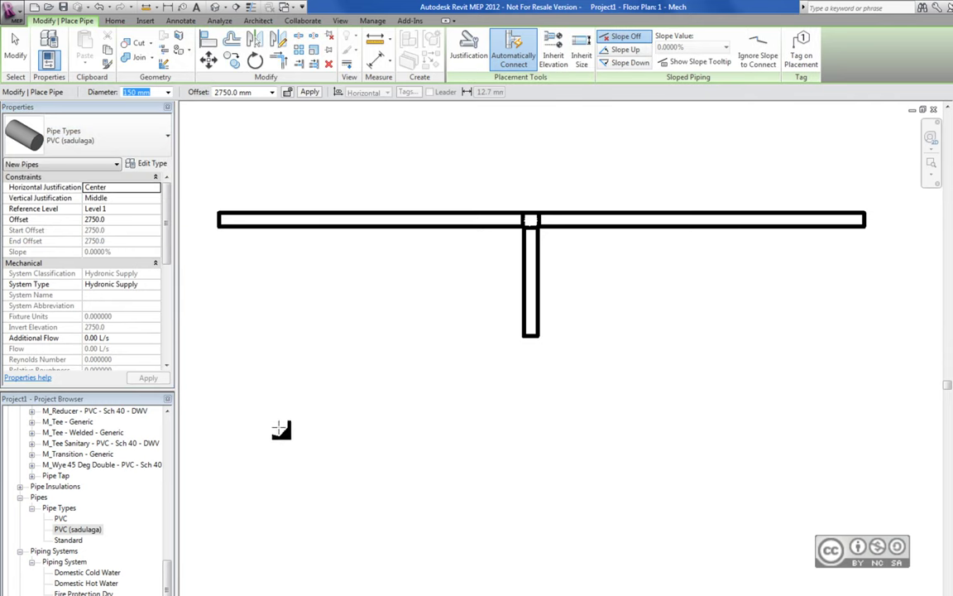
left_click(235, 486)
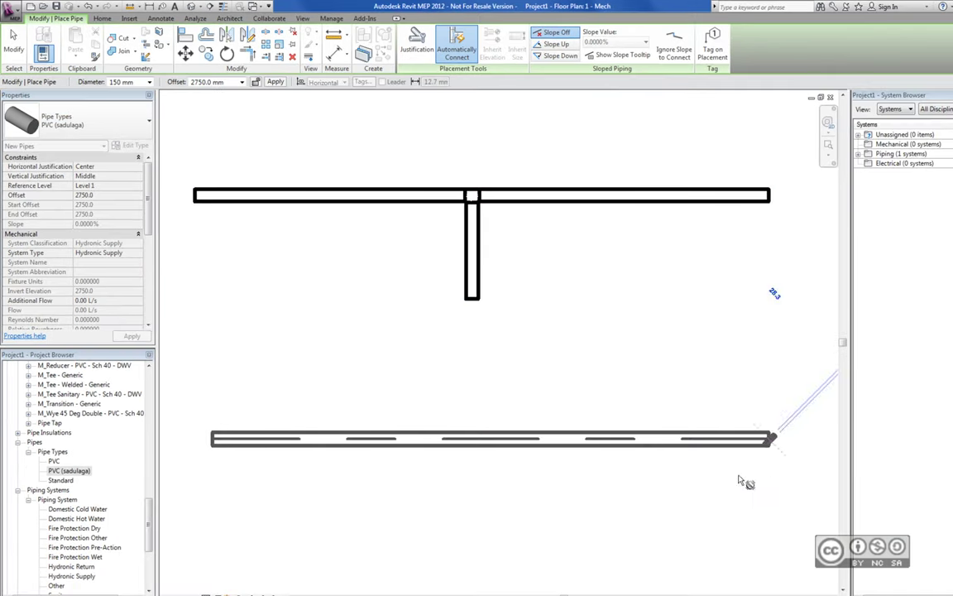
right_click(571, 494)
left_click(599, 361)
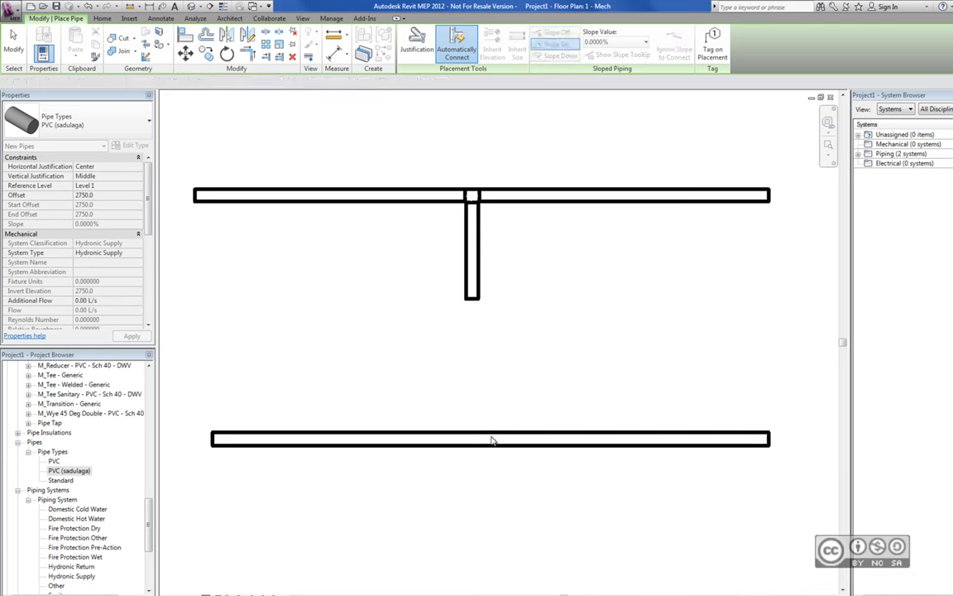
Step: Draw a vertical branch from the lower main, joined to it by a pipe tap
left_click(478, 440)
left_click(475, 544)
right_click(548, 360)
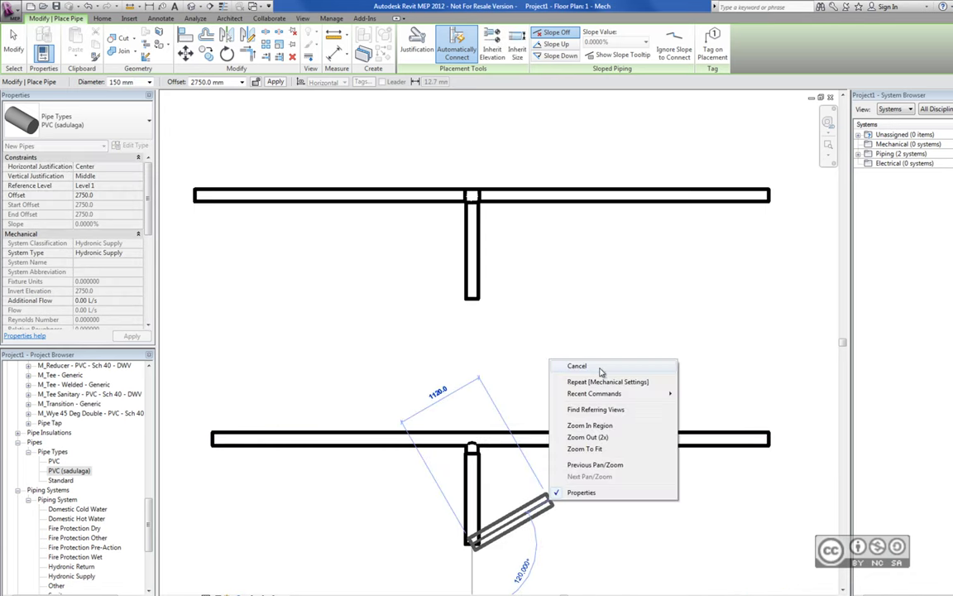
left_click(571, 366)
middle_click_drag(523, 385, 524, 335)
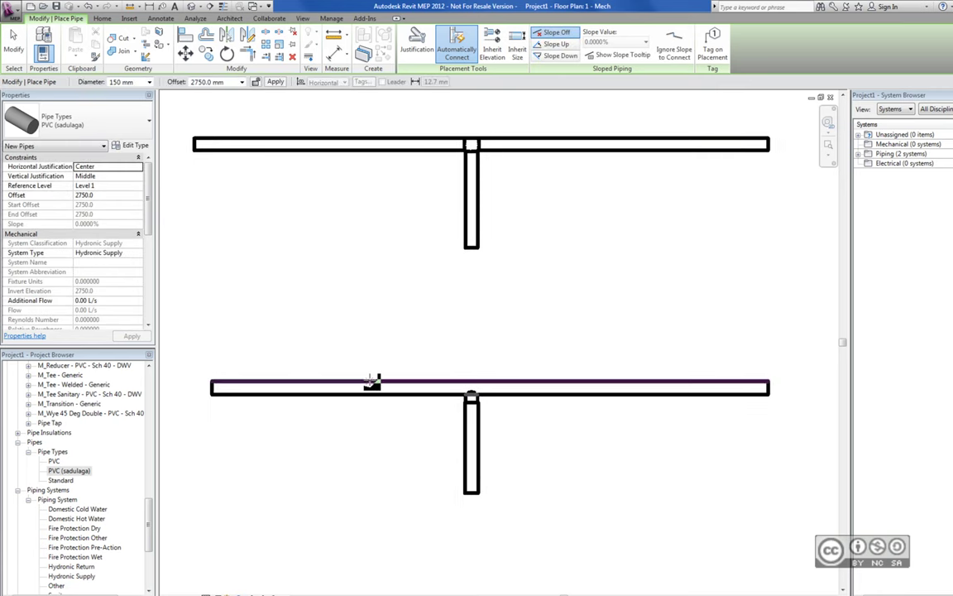
left_click(470, 396)
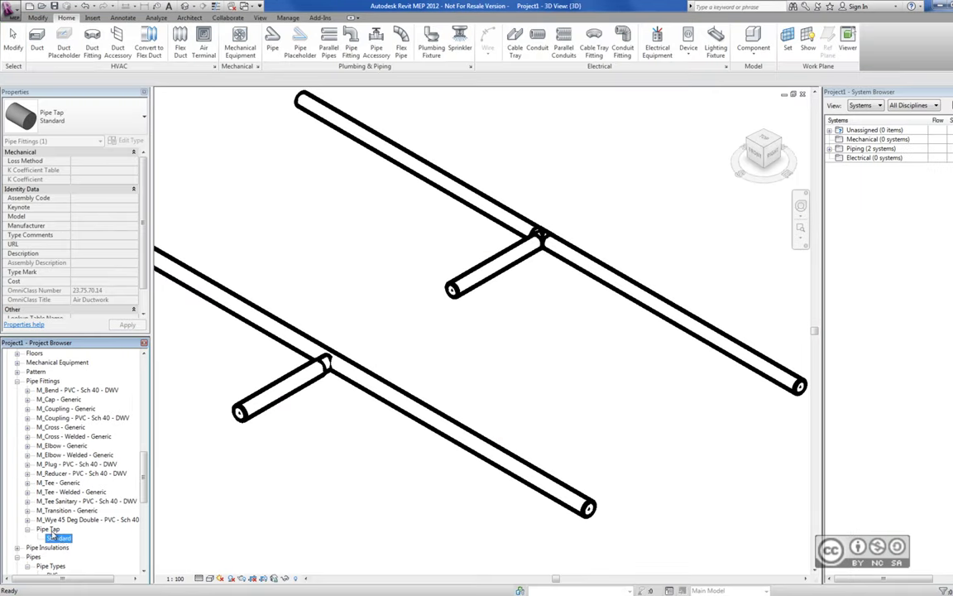
Step: Set the Standard Pipe Tap type's Loss Method to K Coefficient
right_click(63, 542)
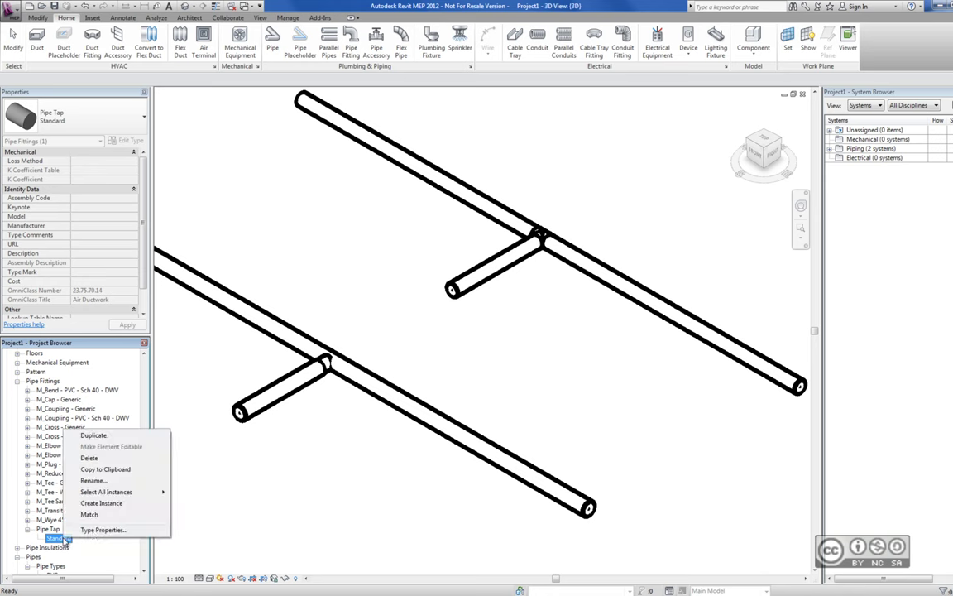
left_click(86, 482)
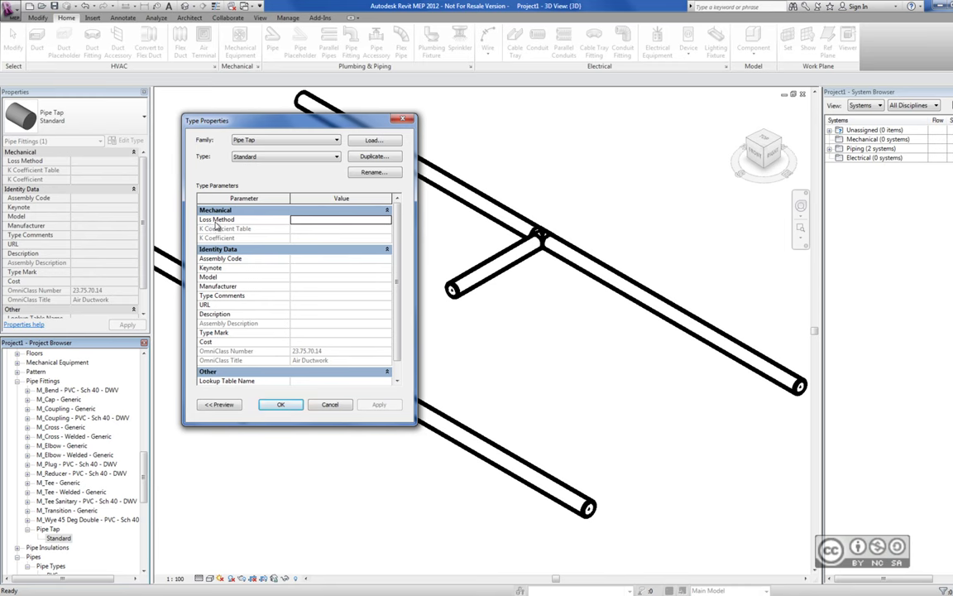
left_click(387, 221)
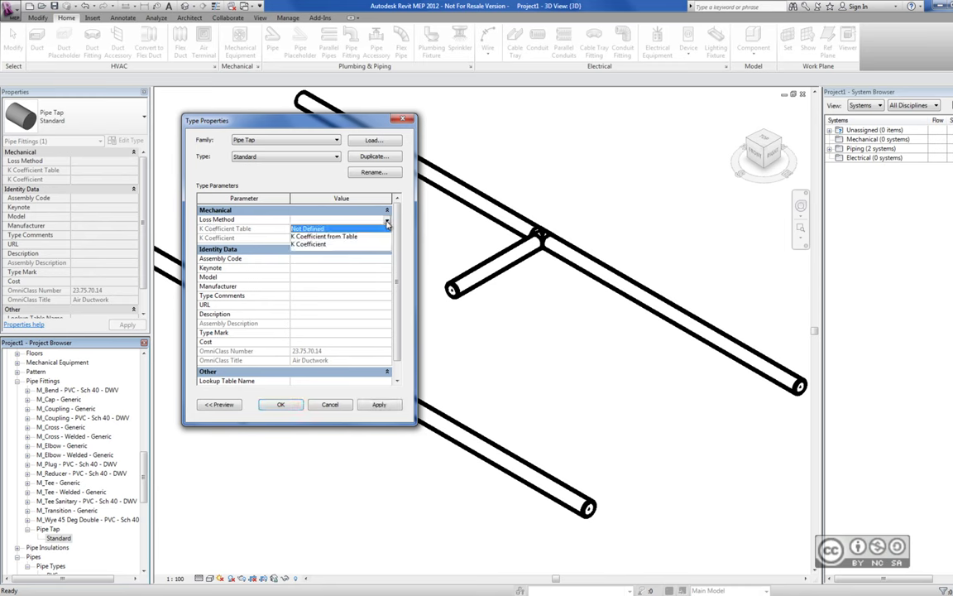
left_click(340, 238)
scroll(397, 372, "down", 1)
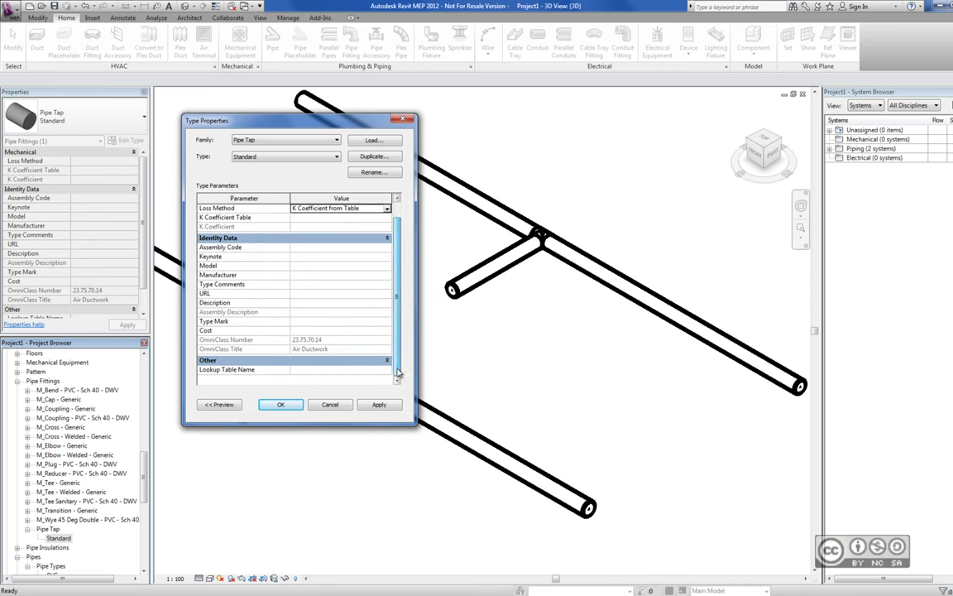
left_click(387, 220)
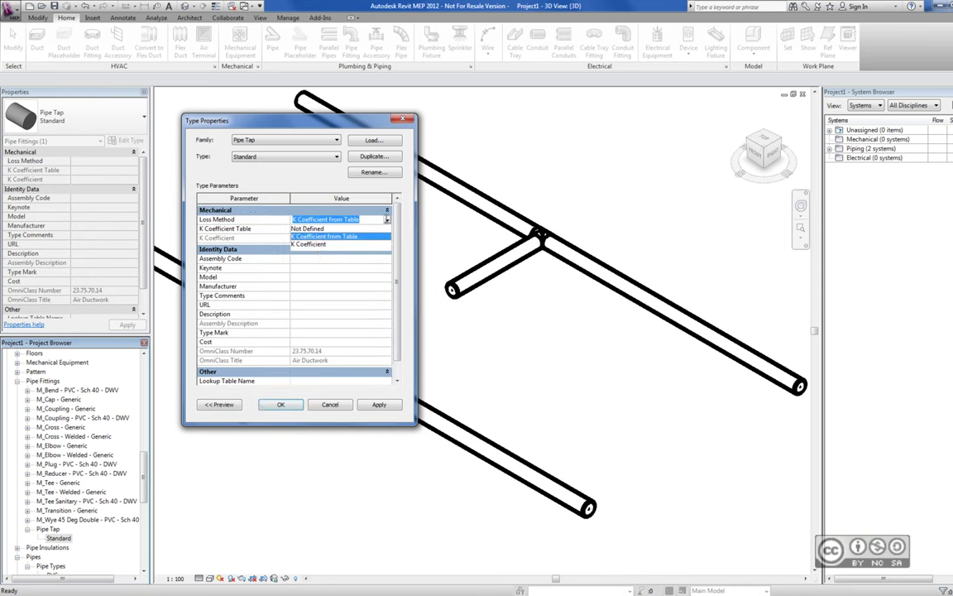
left_click(312, 245)
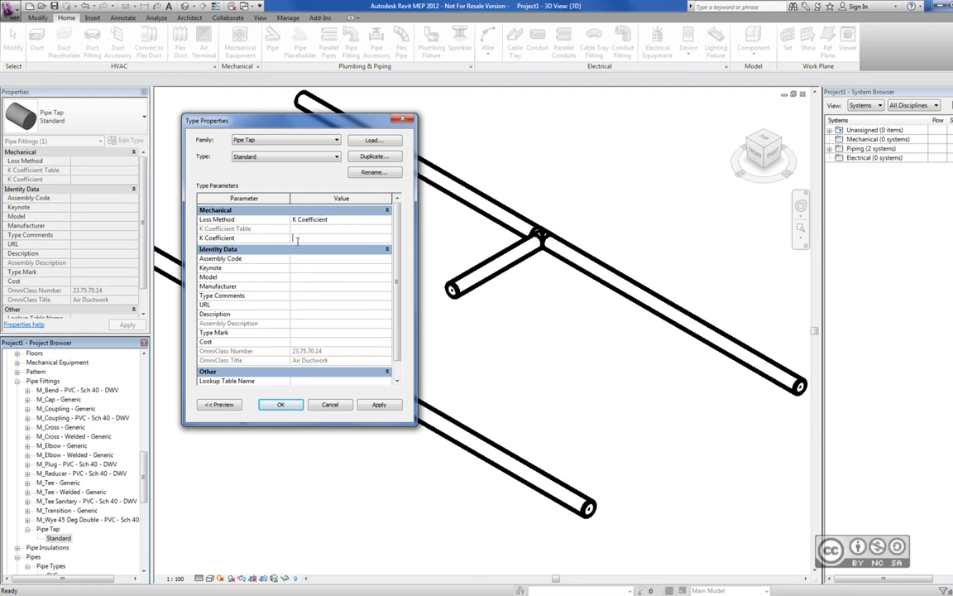
left_click(281, 404)
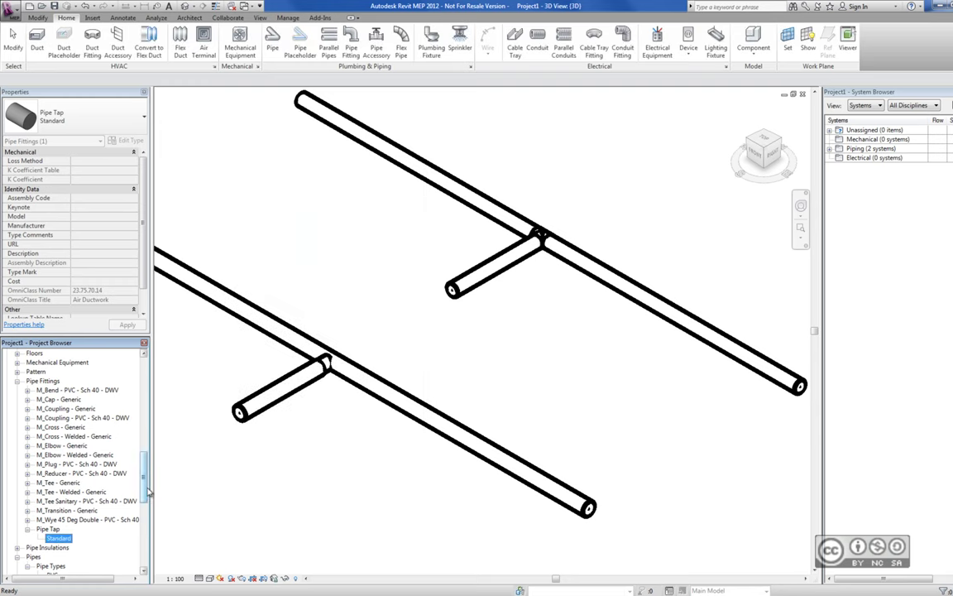
Step: Review the PVC (sadulaga) type properties, keeping its Class at Schedule 40
scroll(104, 501, "down", 2)
scroll(104, 500, "down", 3)
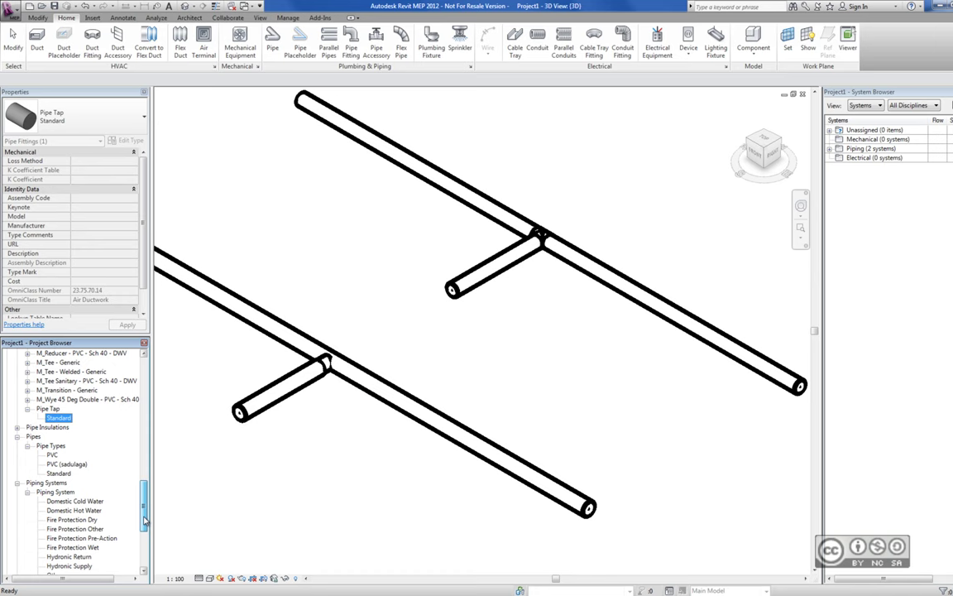
right_click(67, 465)
left_click(98, 567)
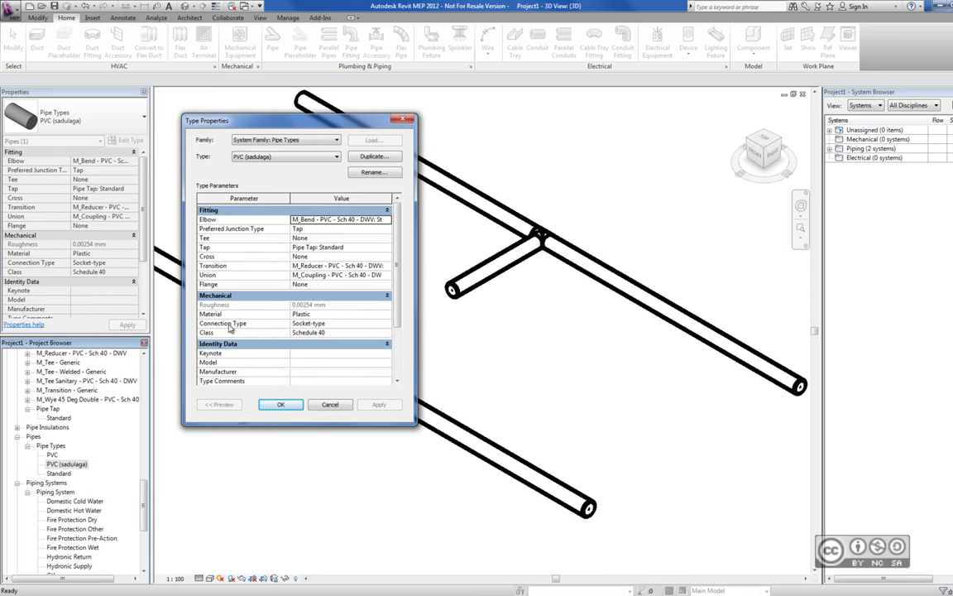
left_click(378, 331)
left_click(387, 333)
left_click(386, 338)
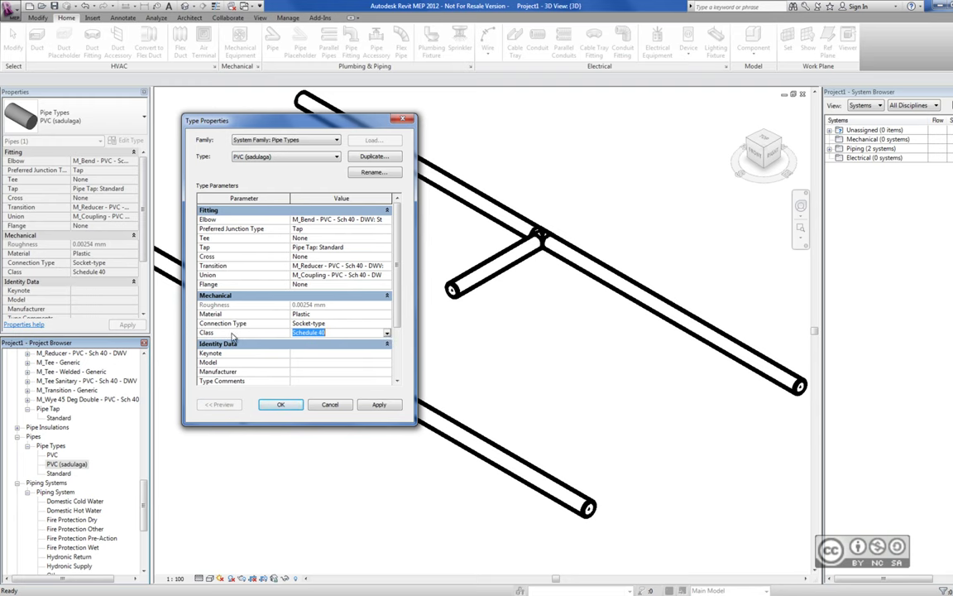
key("Return")
Step: Open Mechanical Settings at the Pipe Settings > Sizes page
left_click(287, 18)
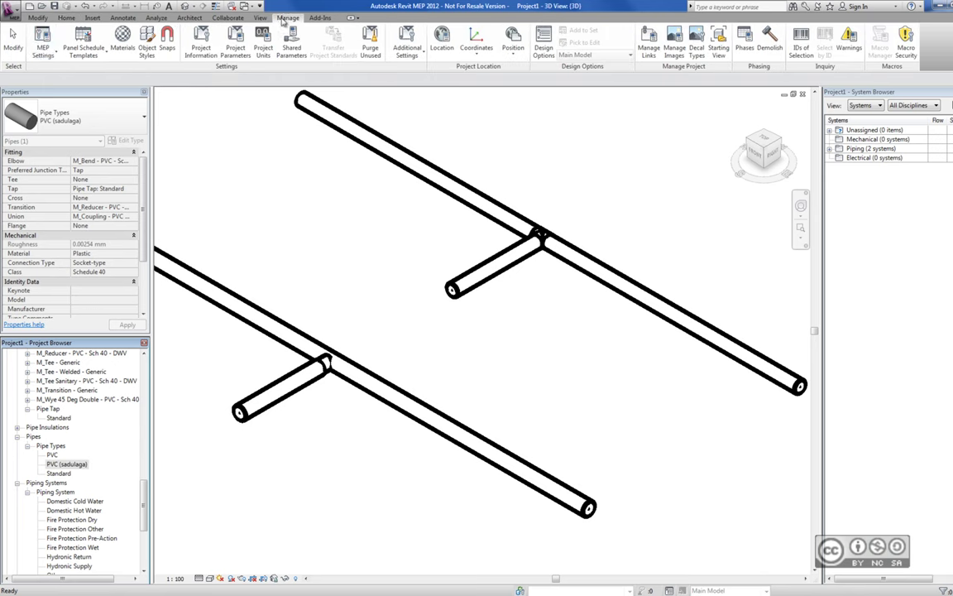
left_click(43, 42)
left_click(62, 71)
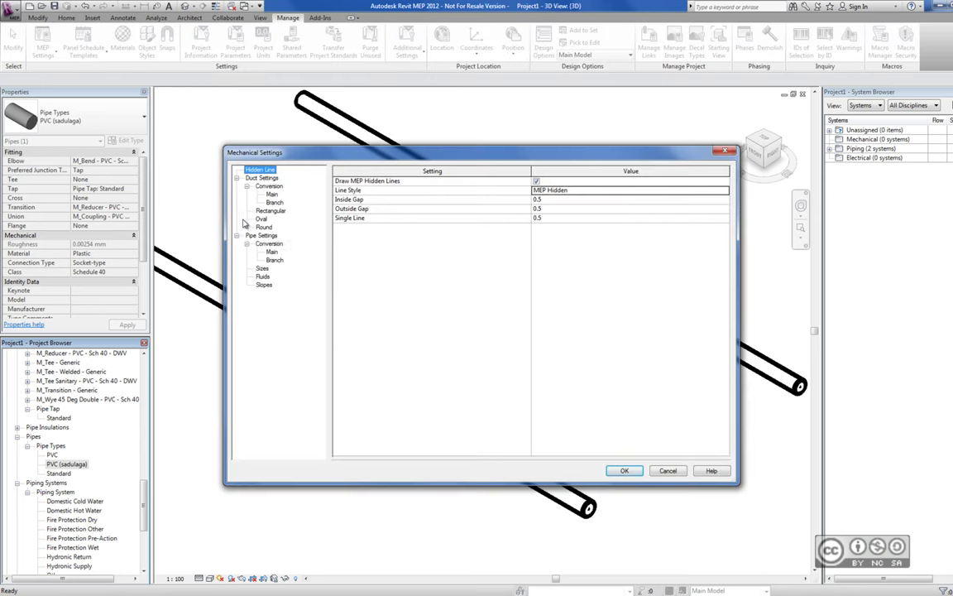
left_click(263, 268)
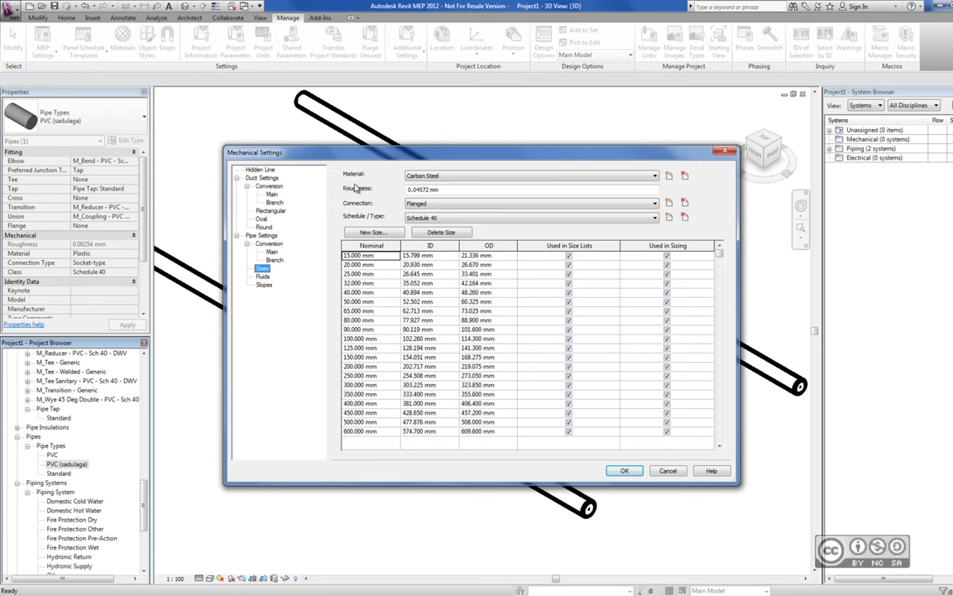
left_click(417, 175)
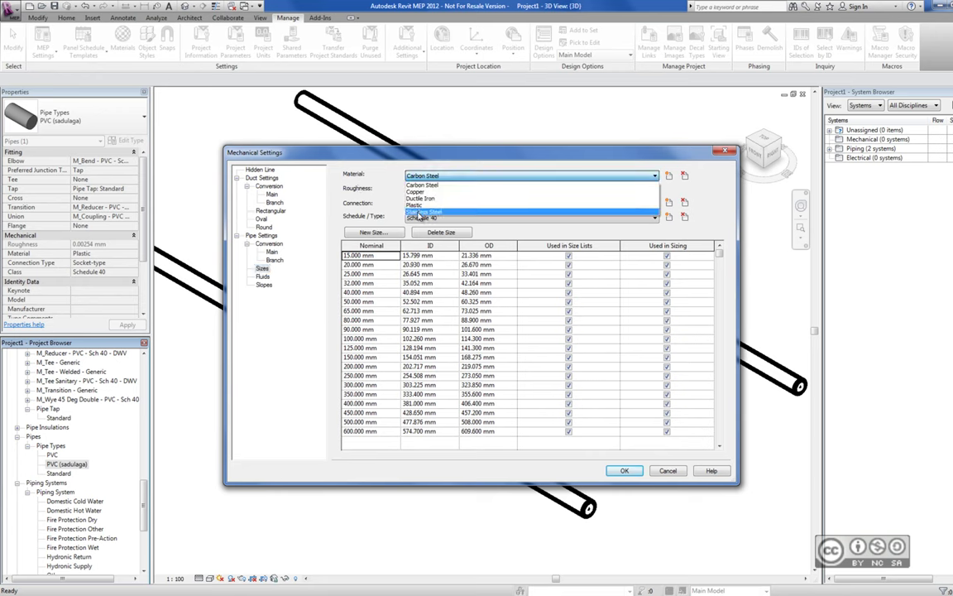
left_click(619, 184)
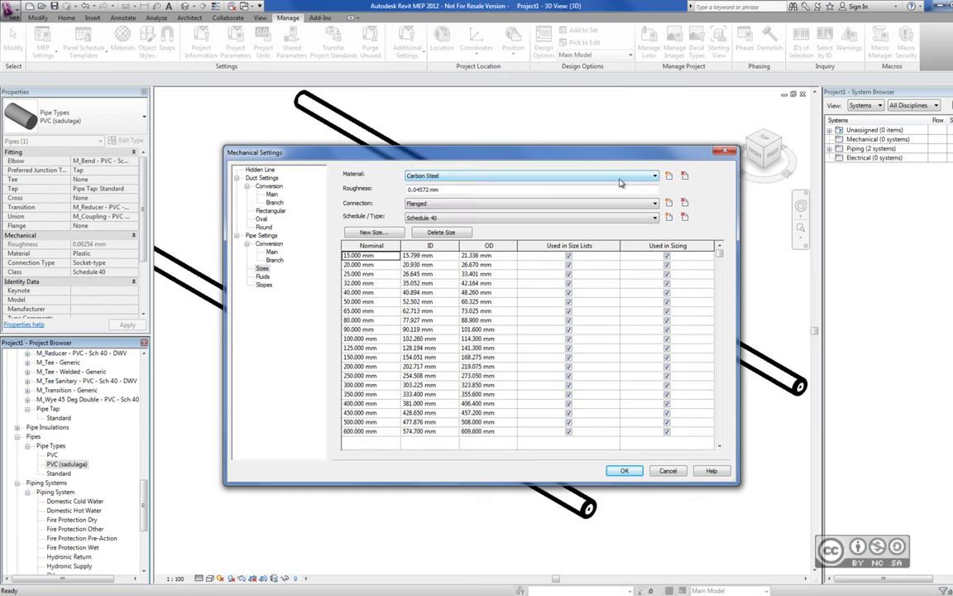
Step: Add a new pipe material named PVC, based on Plastic
left_click(670, 177)
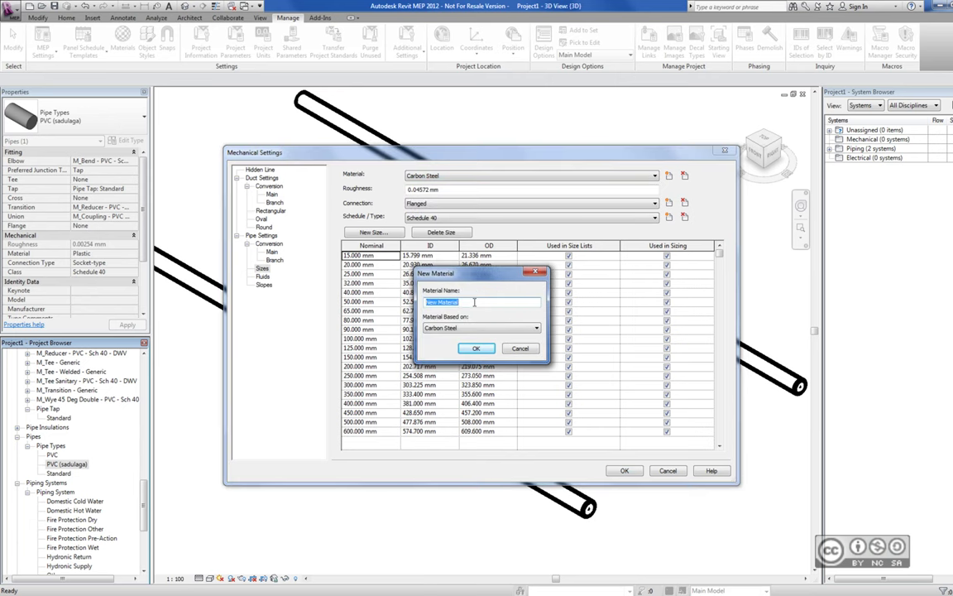
left_click(480, 328)
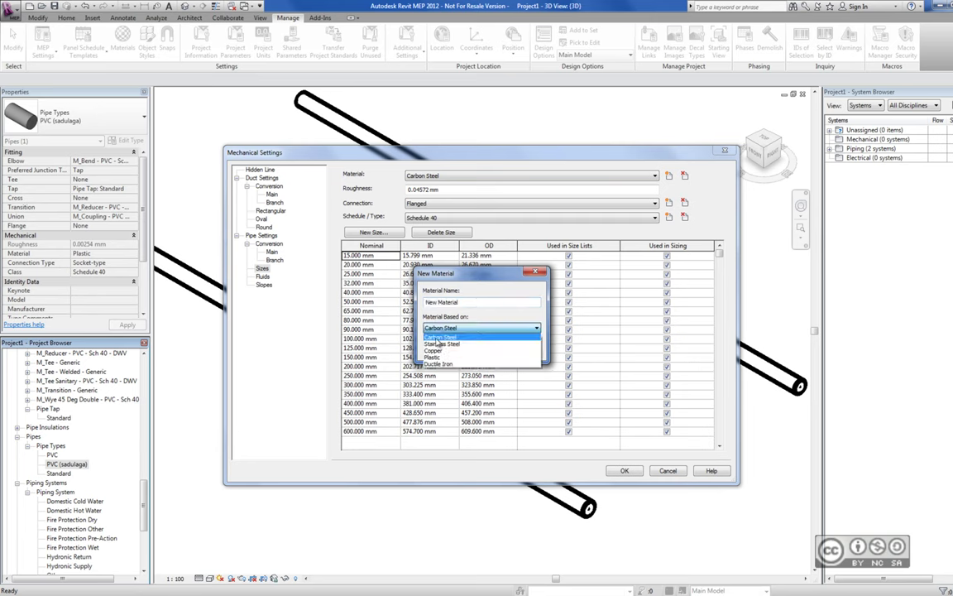
left_click(470, 315)
left_click_drag(464, 302, 420, 303)
type("PVC")
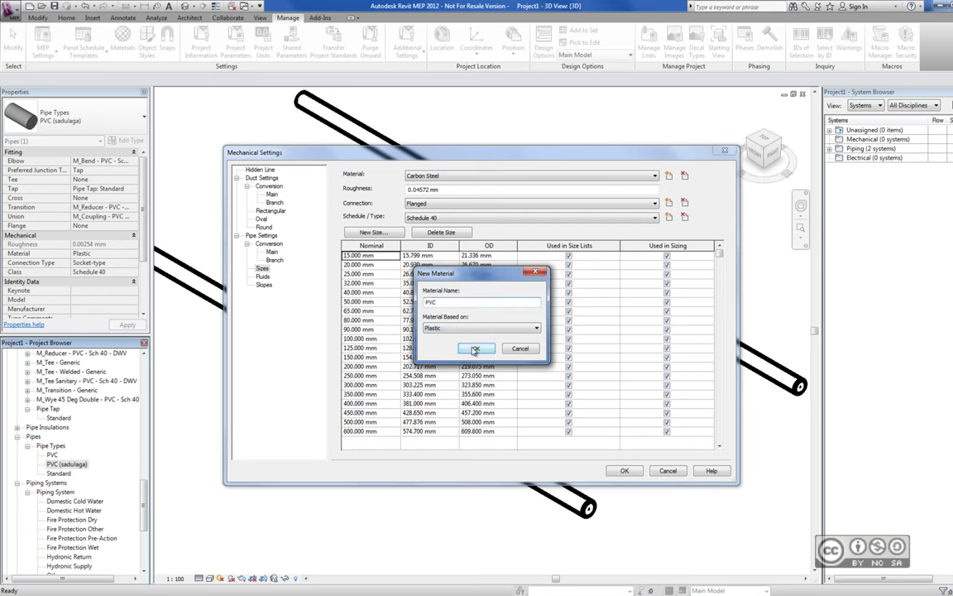
key("Return")
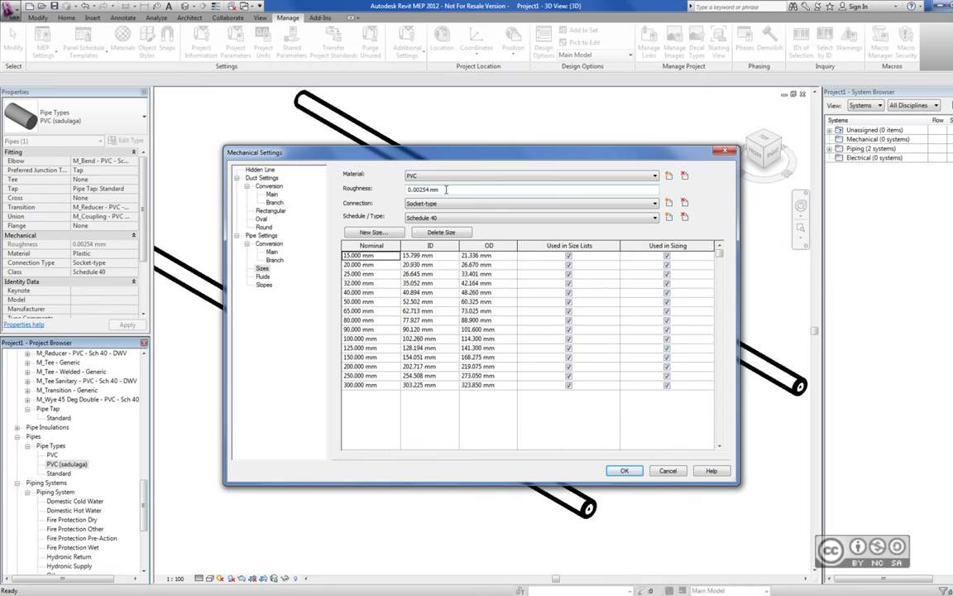
Step: Keep the PVC material's connection at Socket-type and schedule at Schedule 40
left_click(437, 205)
left_click(439, 205)
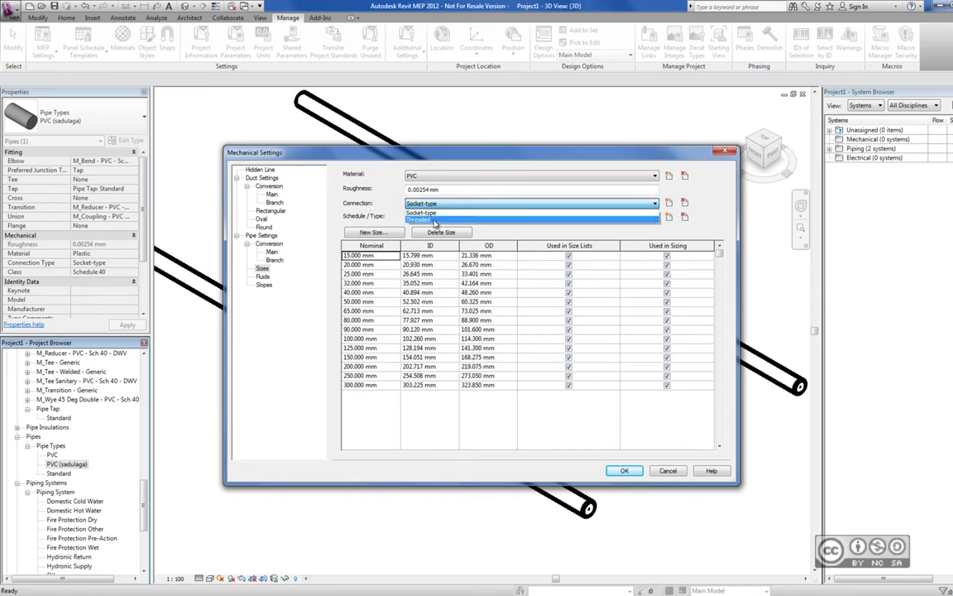
left_click(610, 205)
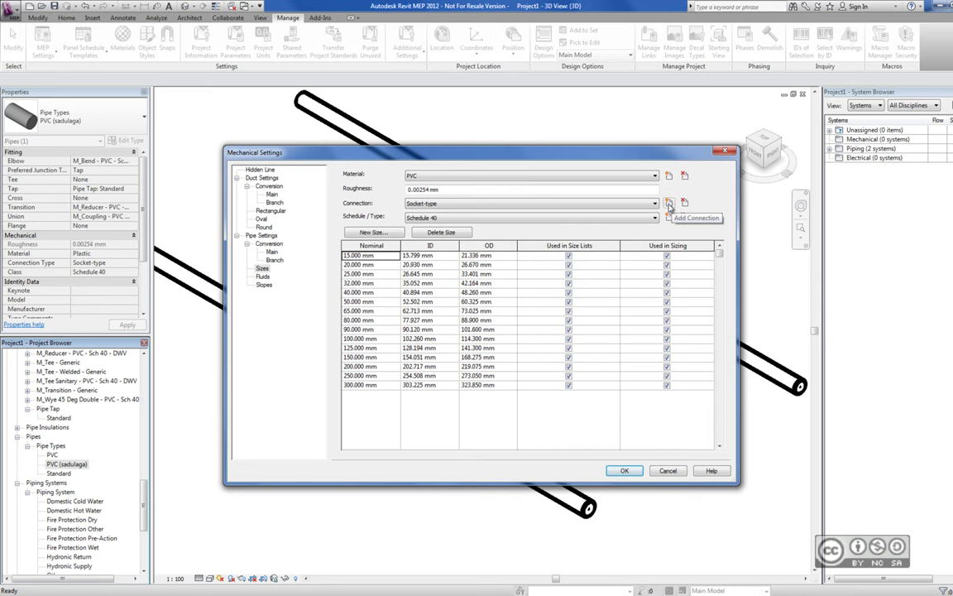
left_click(669, 203)
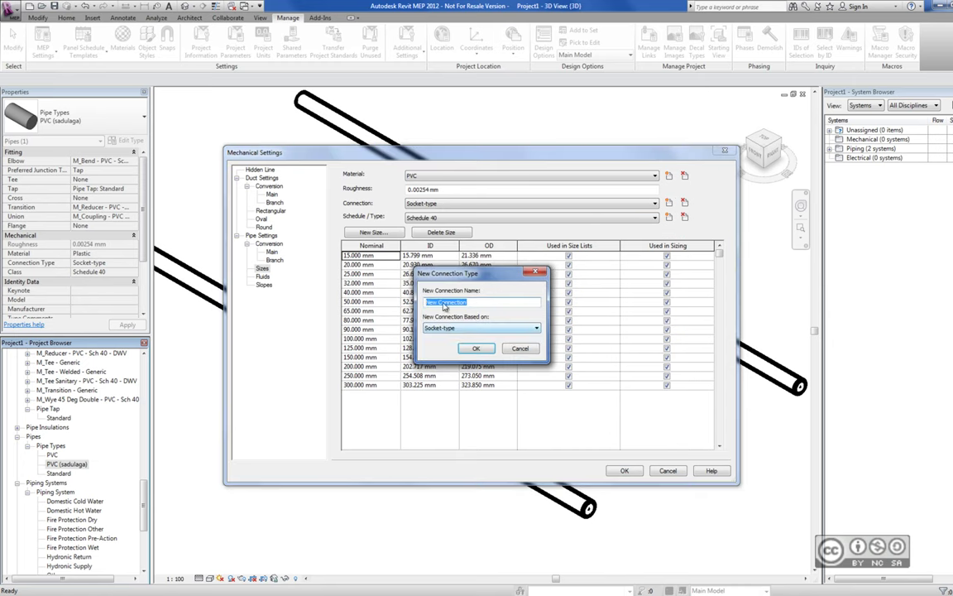
left_click(520, 348)
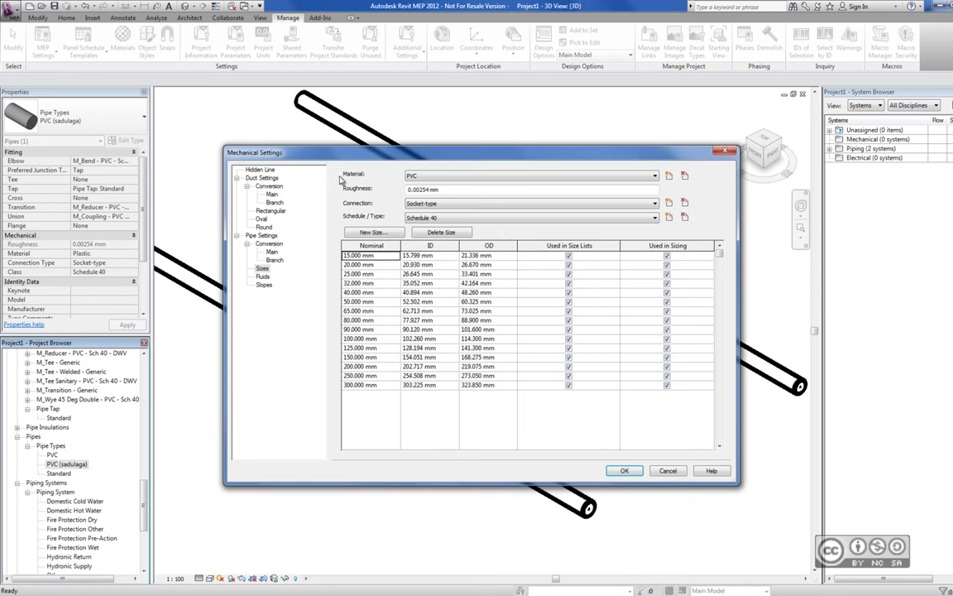
left_click(426, 218)
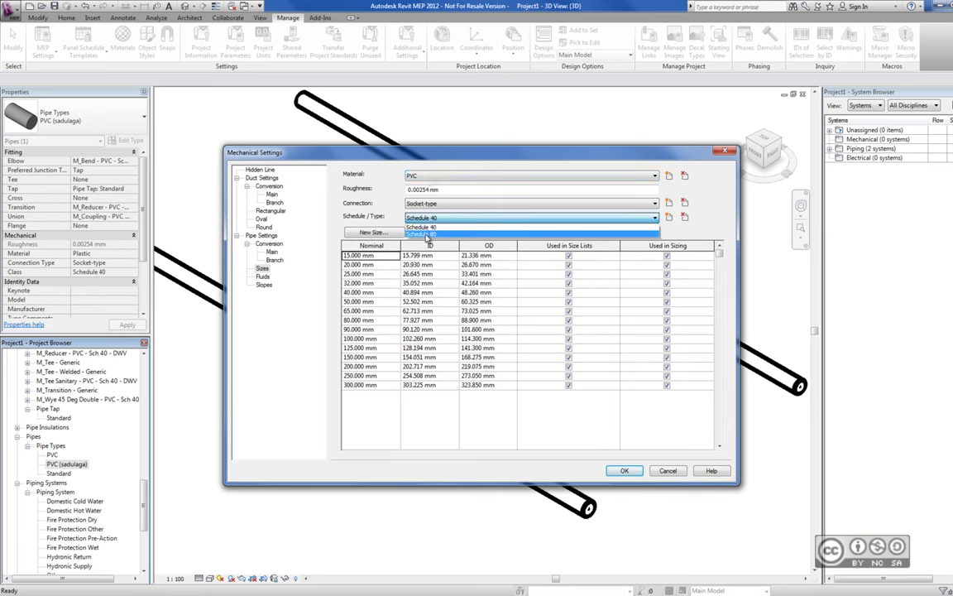
left_click(438, 219)
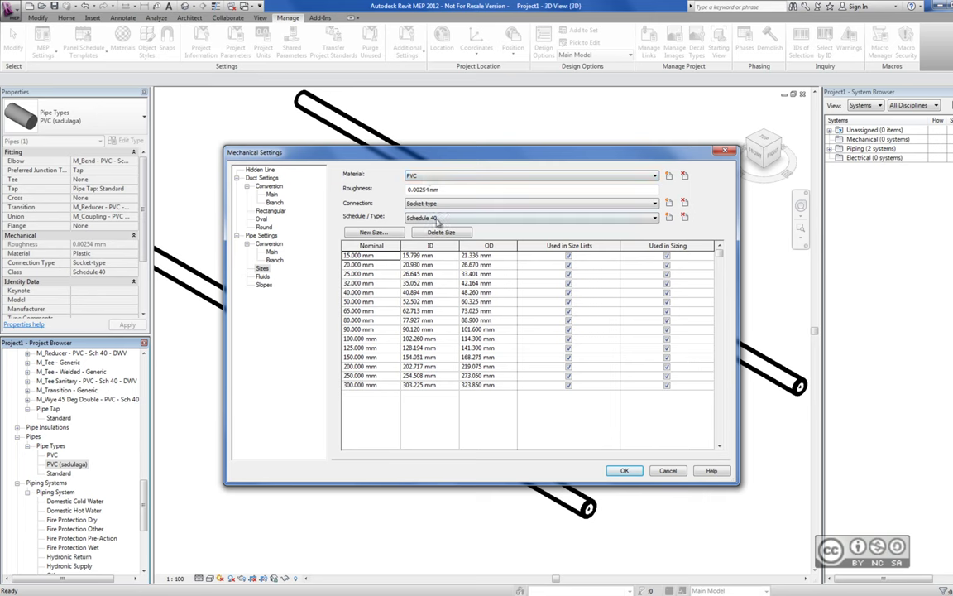
Step: Compare Copper's schedule A sizes, then return to the PVC size table
left_click(424, 176)
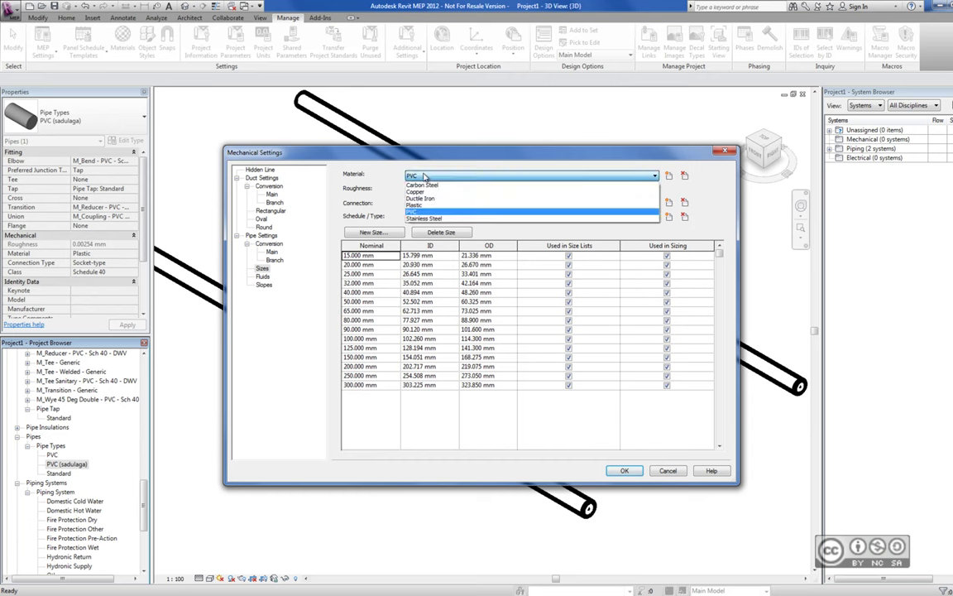
left_click(419, 192)
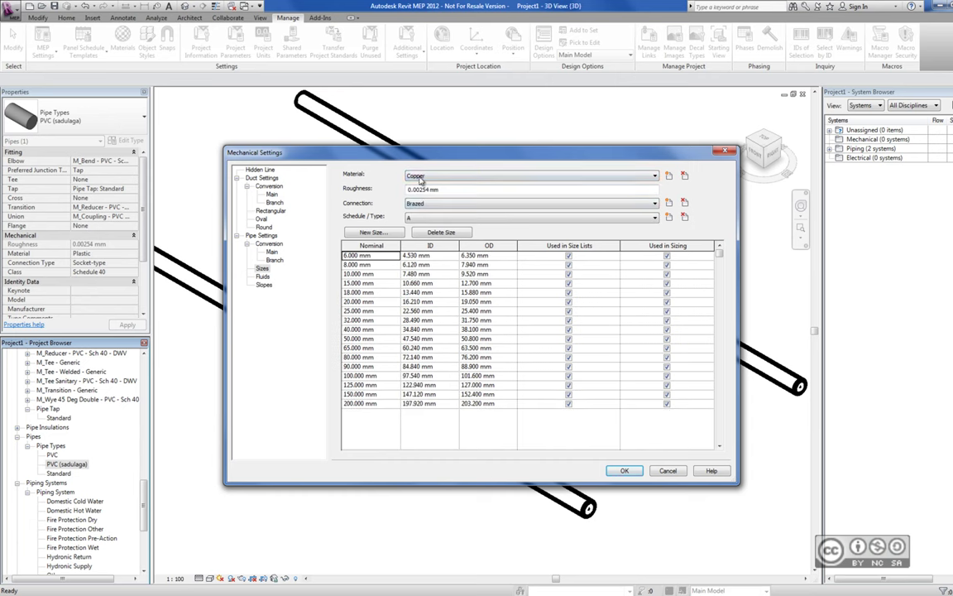
left_click(429, 218)
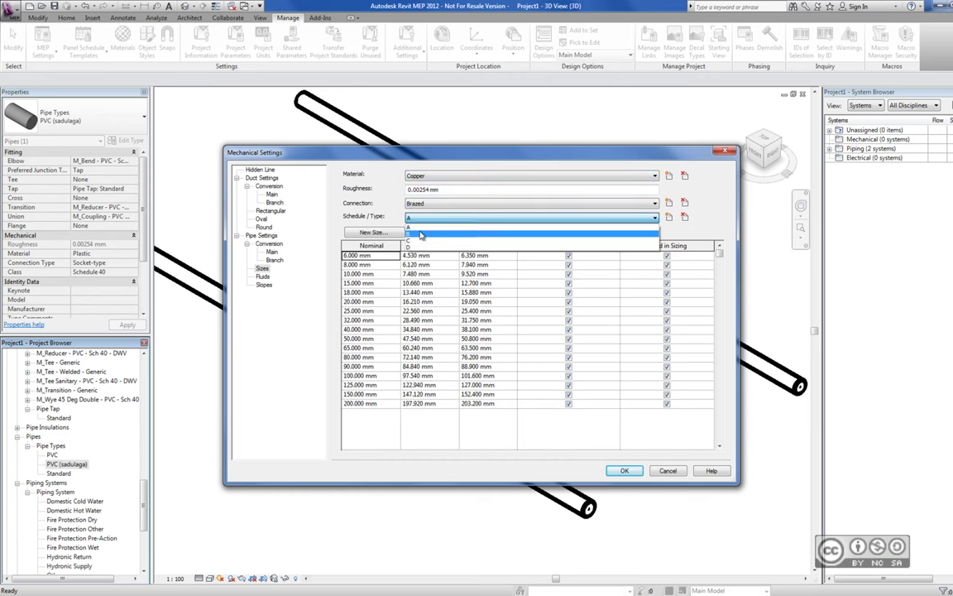
left_click(422, 227)
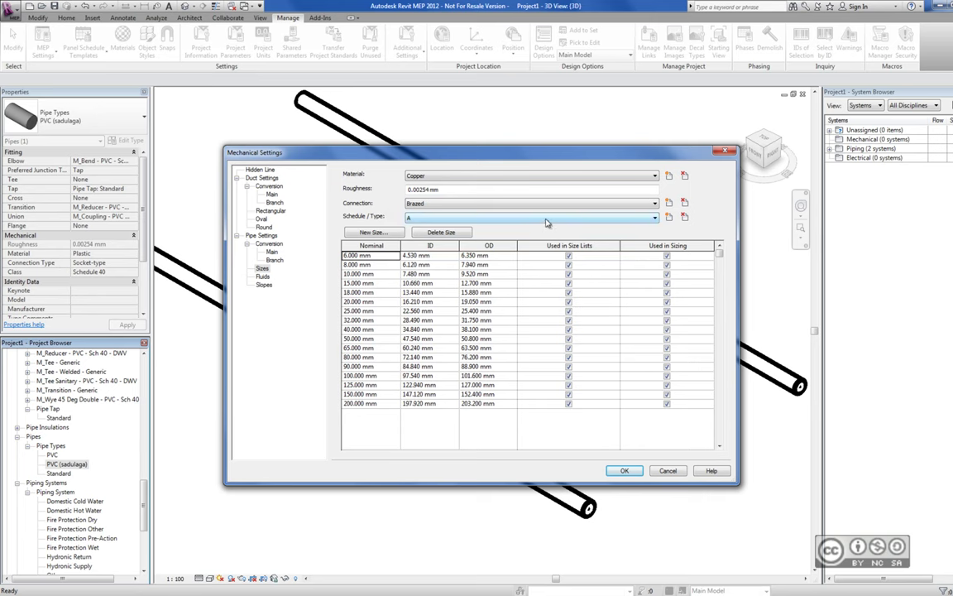
left_click(420, 217)
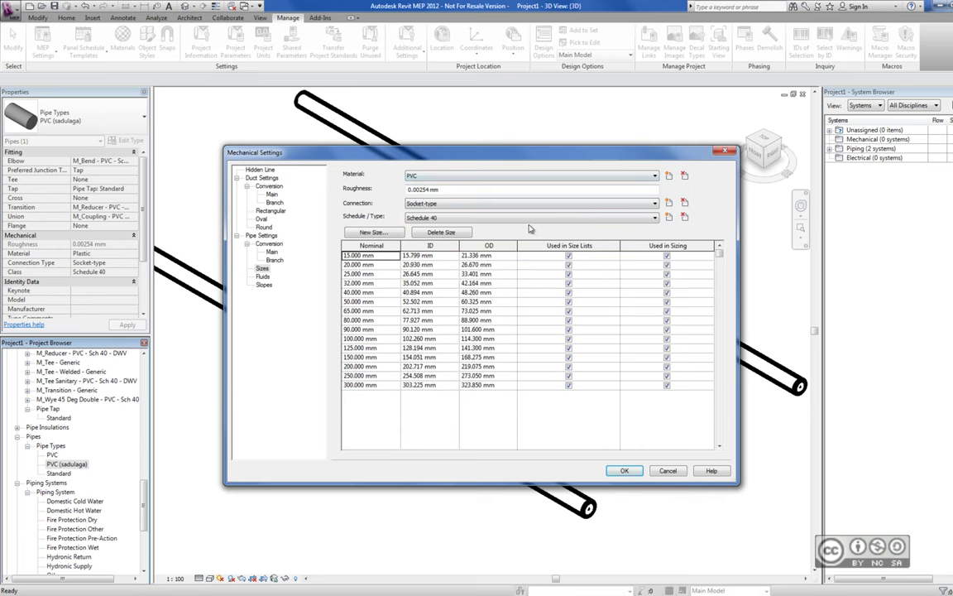
left_click(370, 261)
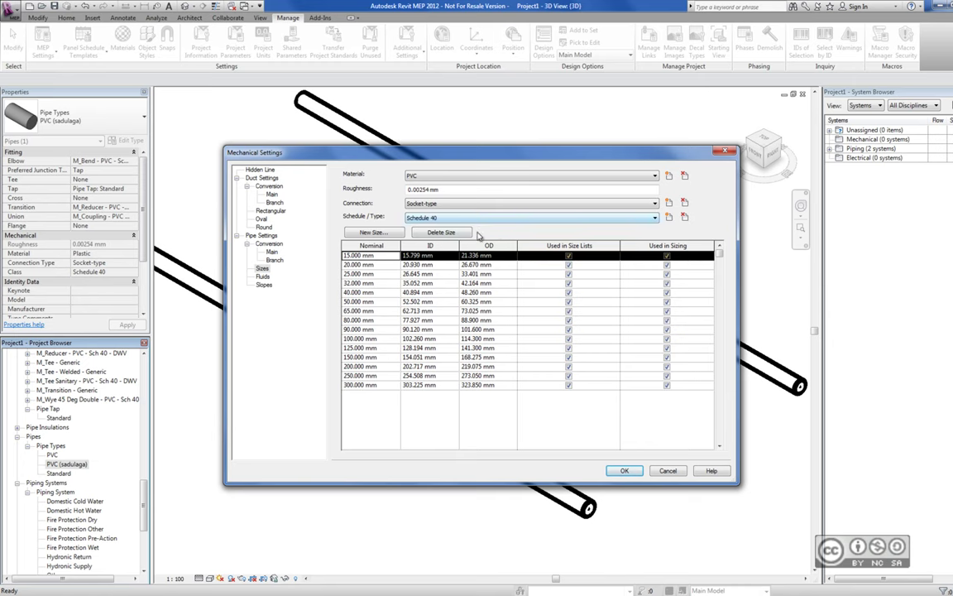
Step: Add a PVC pipe schedule named S20, based on Schedule 40
left_click(670, 219)
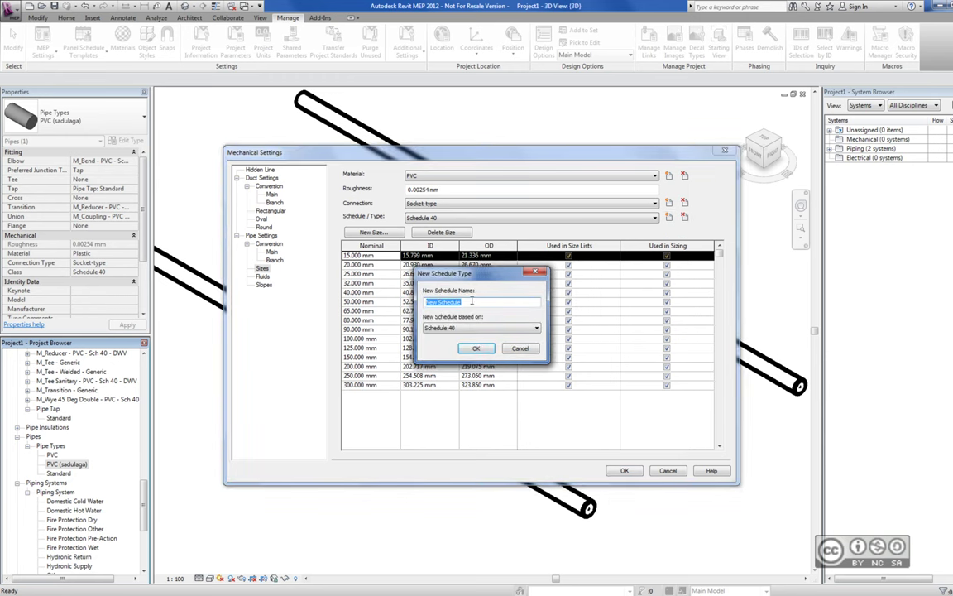
type("S20")
left_click(476, 349)
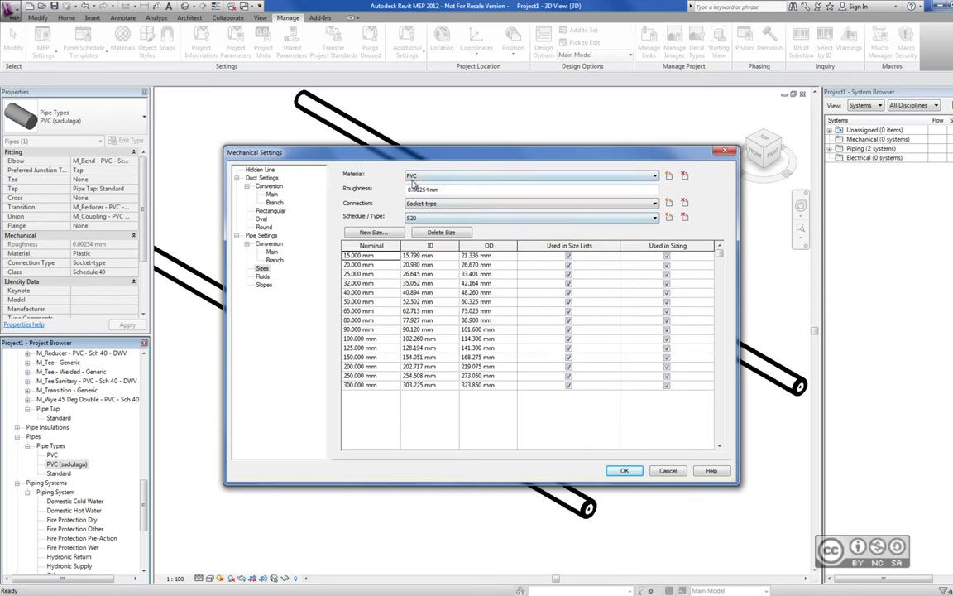
Step: Check Ductile Iron's schedules in the material list, then return to PVC
left_click(436, 177)
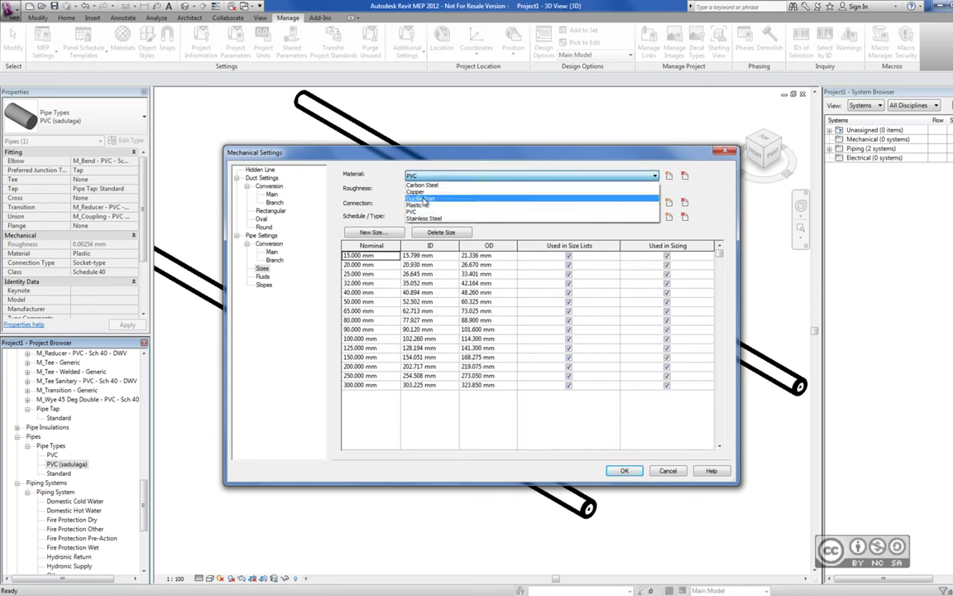
left_click(422, 199)
left_click(414, 218)
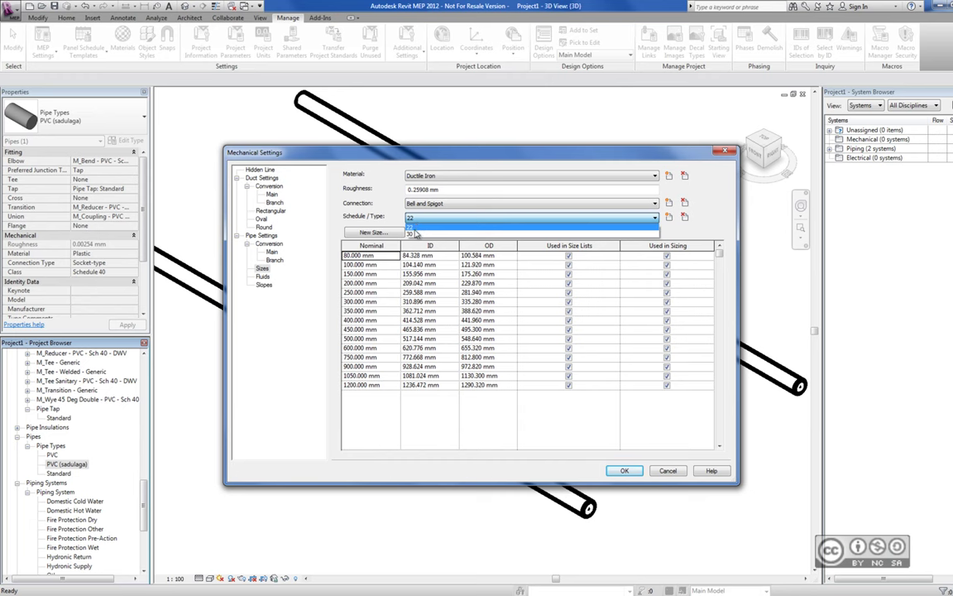
left_click(424, 176)
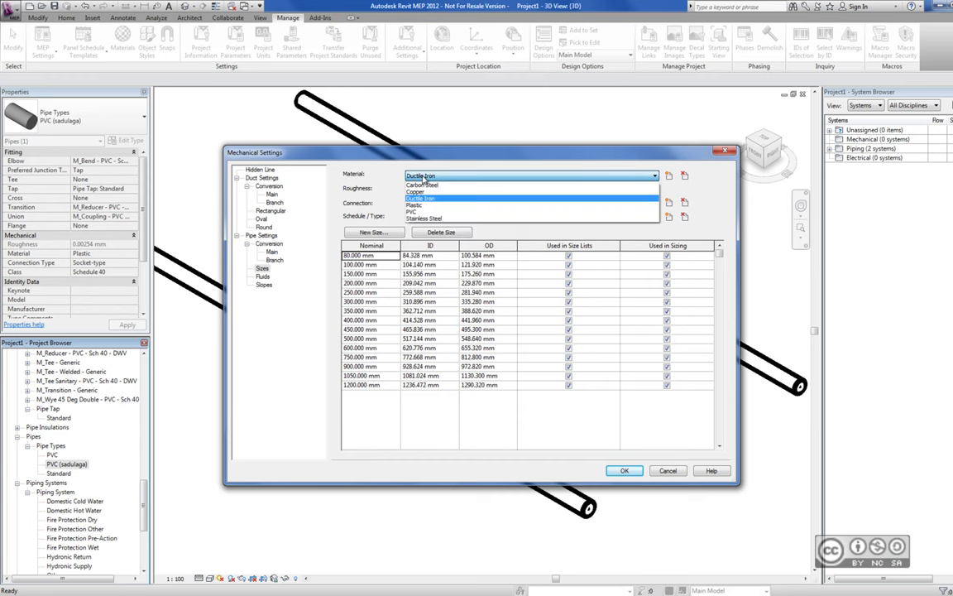
left_click(412, 212)
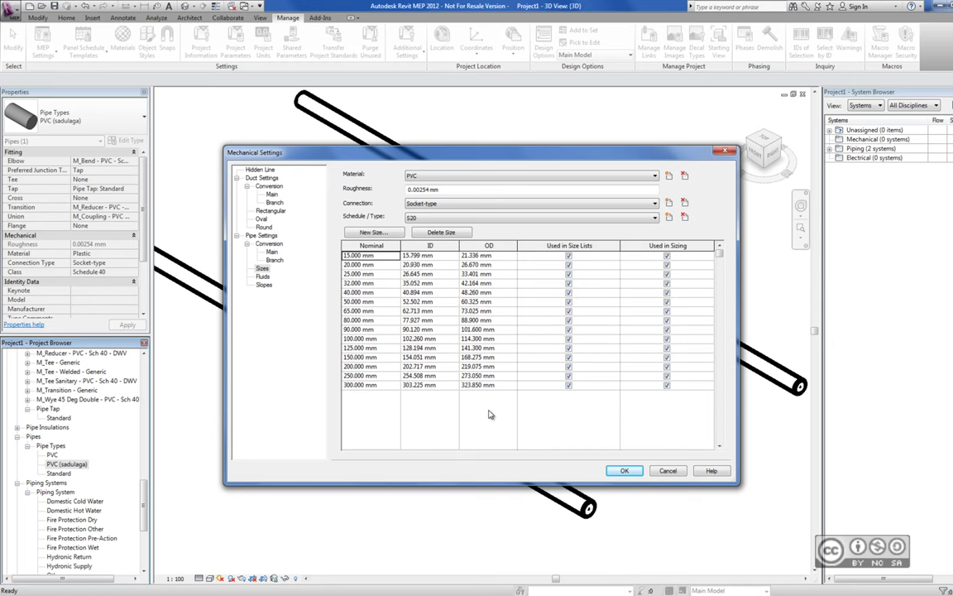
Step: Review the Water fluid settings, cancel adding a fluid, and apply Mechanical Settings
left_click(264, 277)
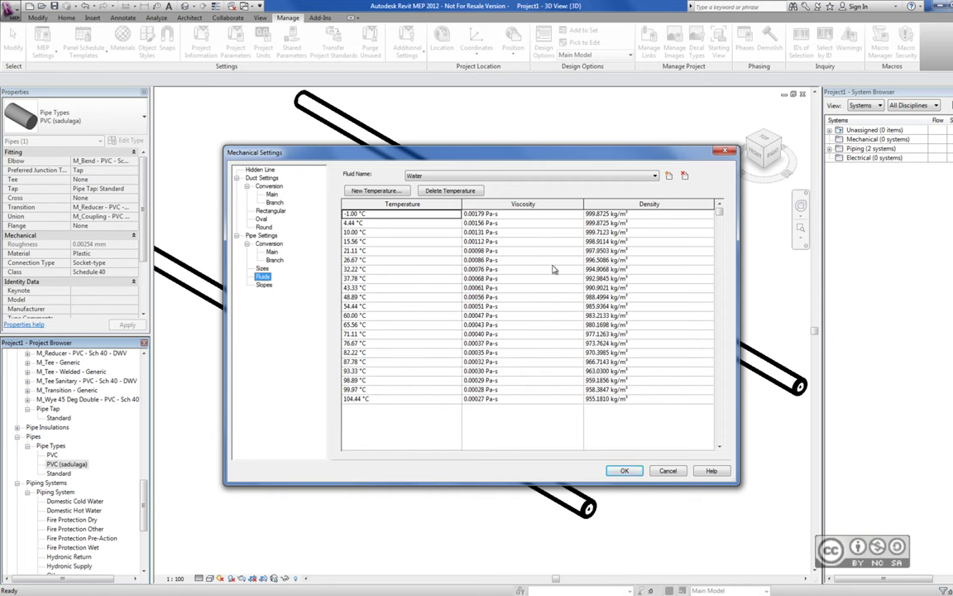
left_click(553, 175)
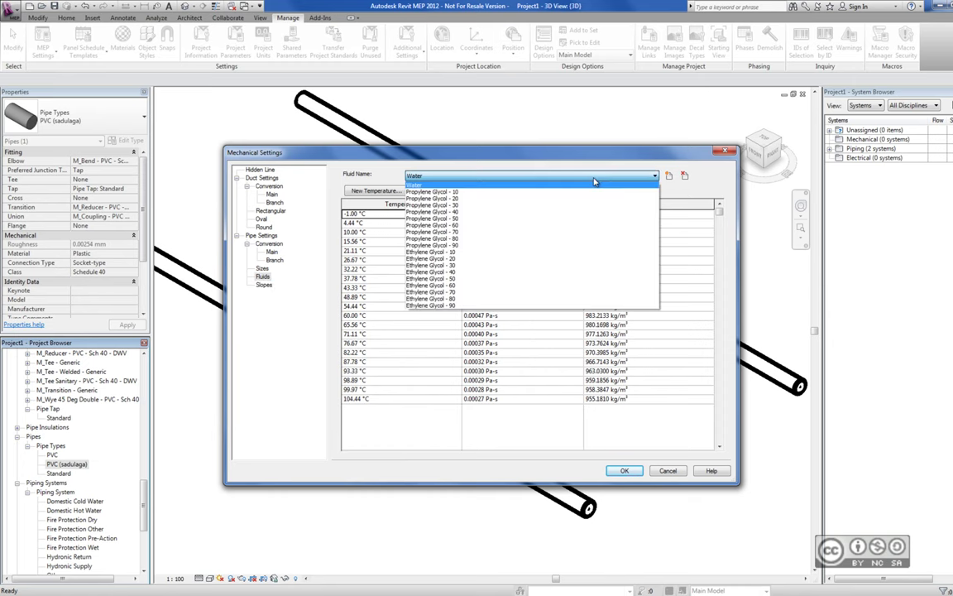
left_click(594, 181)
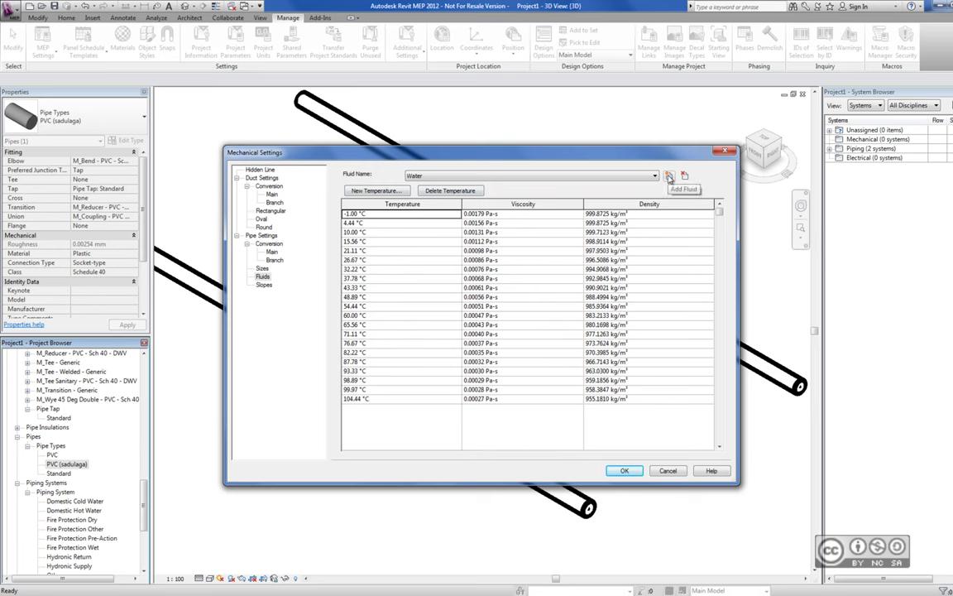
left_click(669, 178)
left_click(484, 324)
left_click(619, 470)
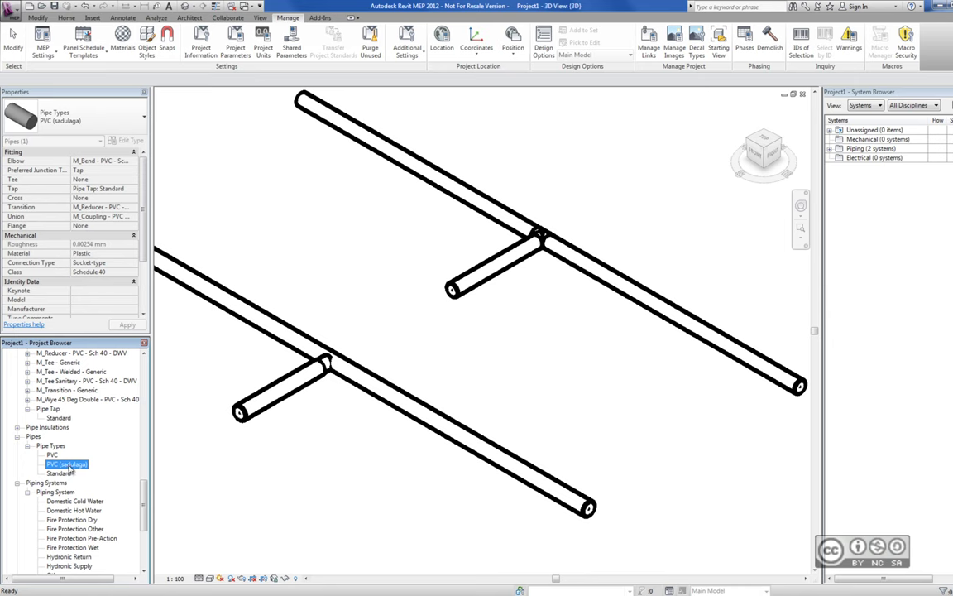
Step: In the PVC (sadulaga) pipe type's Type Properties, set Material to PVC and Class to S20
right_click(89, 465)
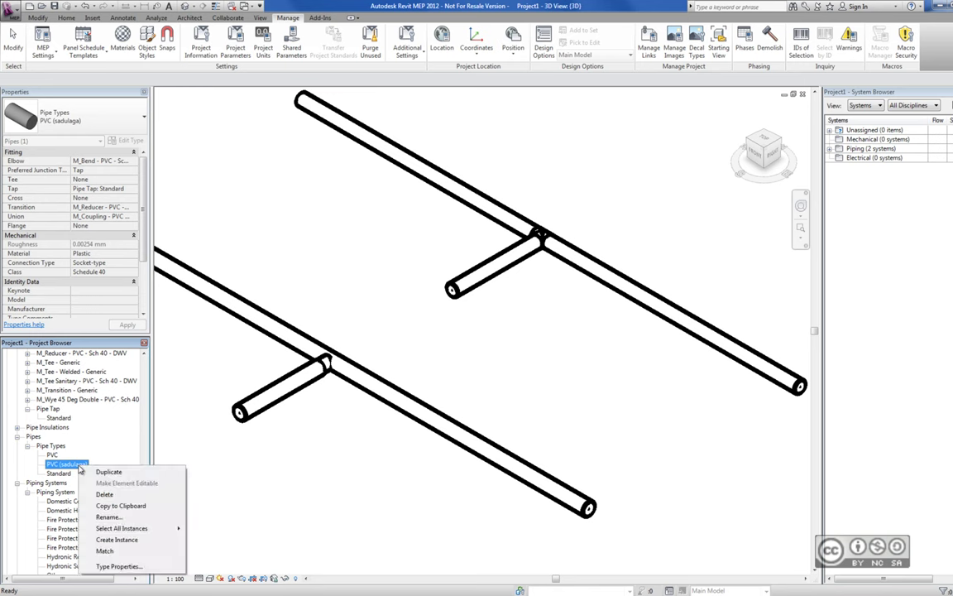
left_click(121, 565)
left_click(305, 314)
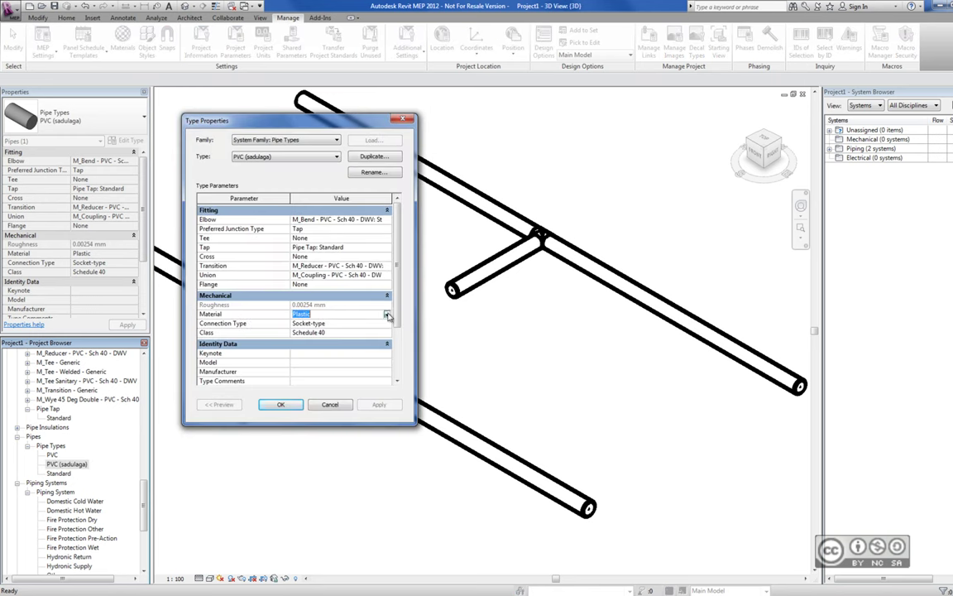
left_click(387, 314)
left_click(300, 346)
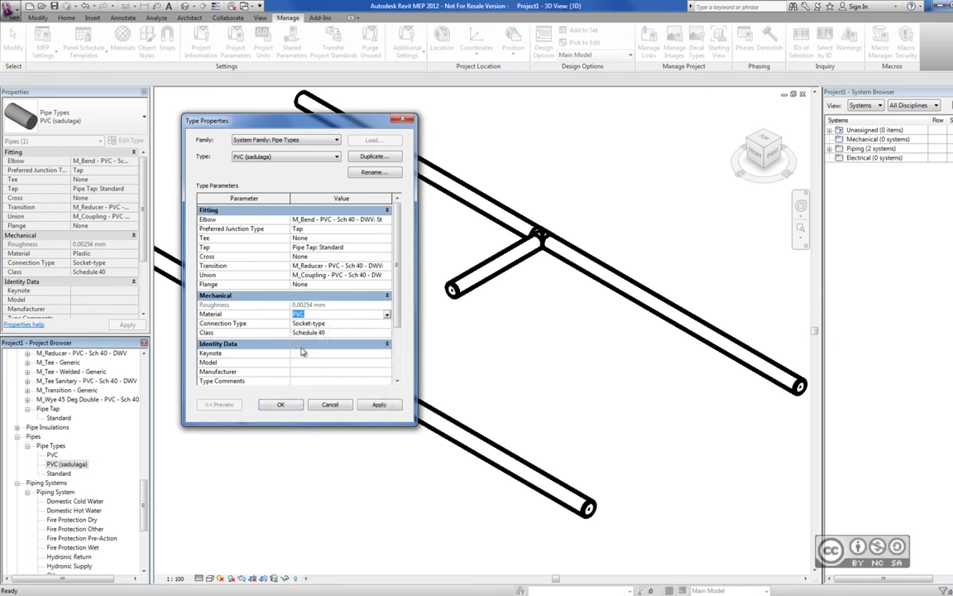
left_click(306, 332)
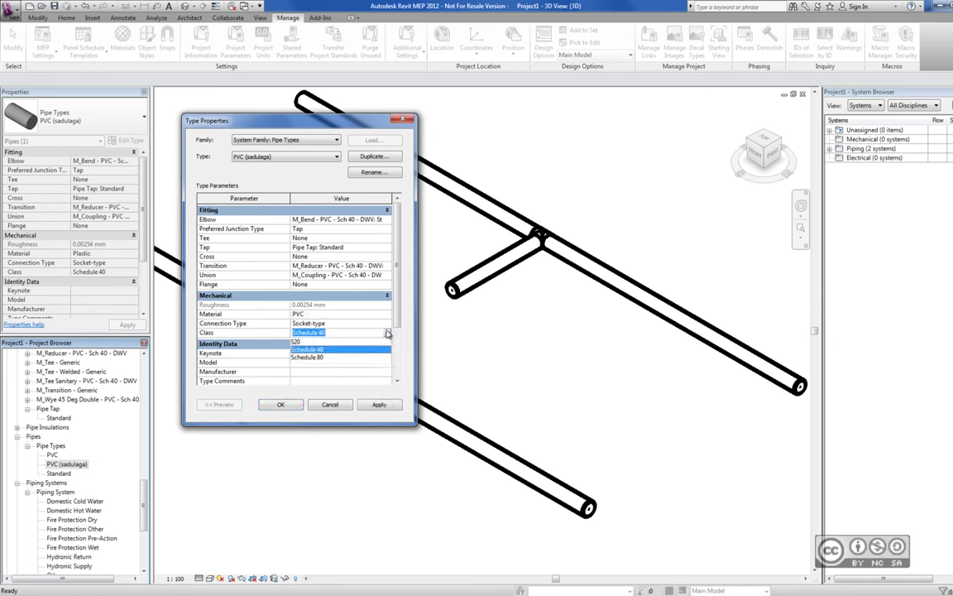
left_click(303, 334)
left_click(281, 405)
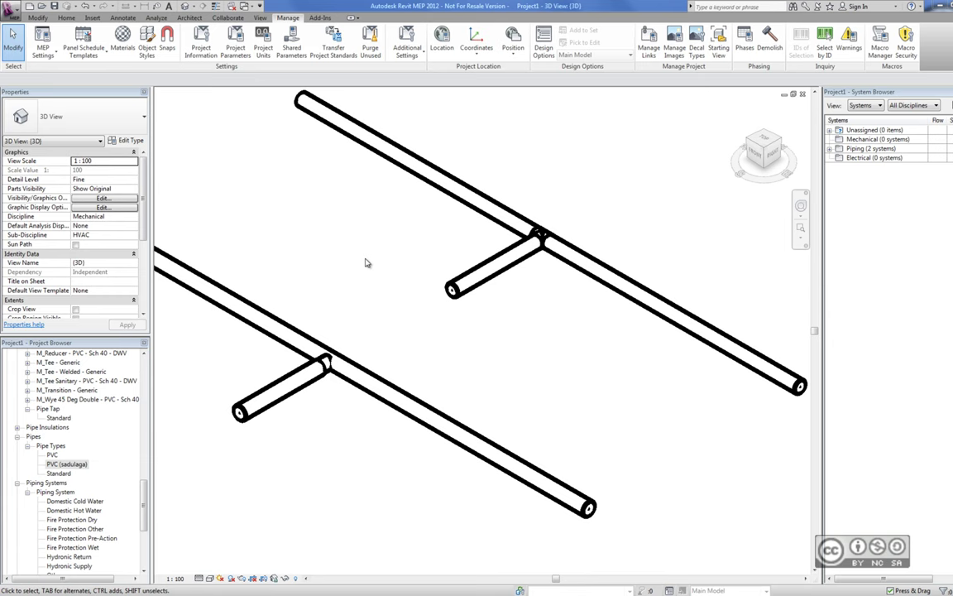
Step: Switch to the Naide.rvt Floor Plan: 1 - Mech view from the open windows list
left_click(394, 288)
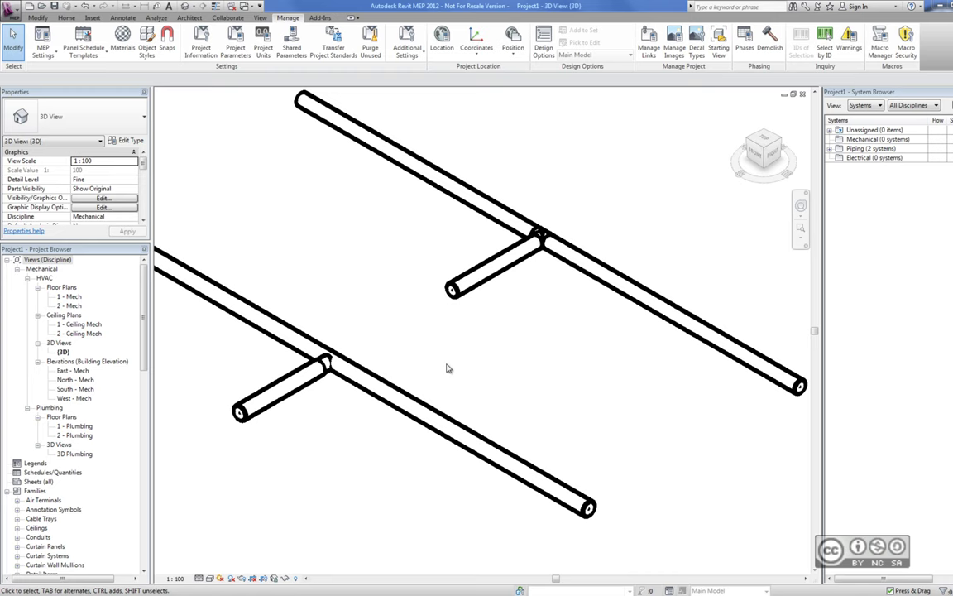
left_click(246, 5)
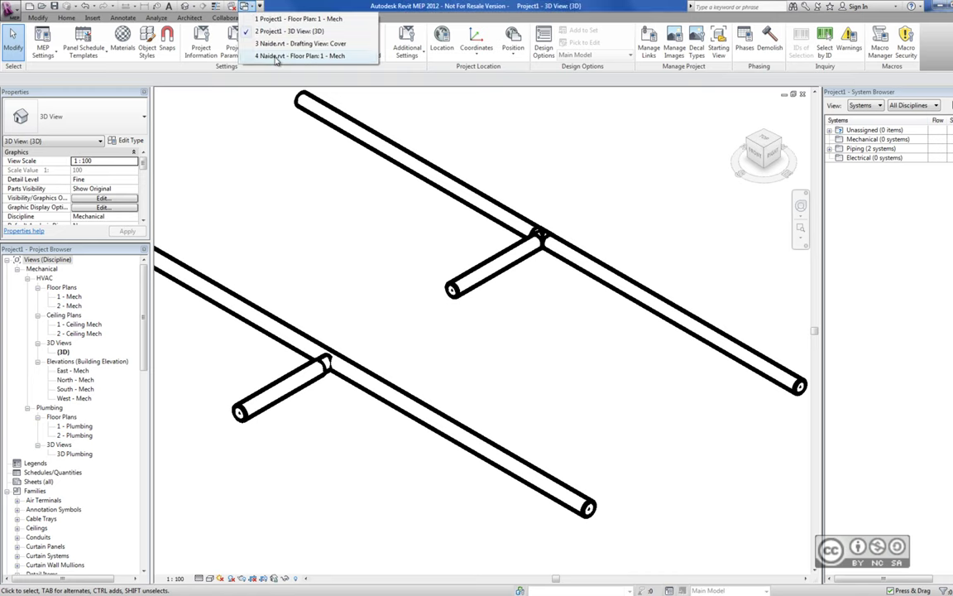
left_click(300, 55)
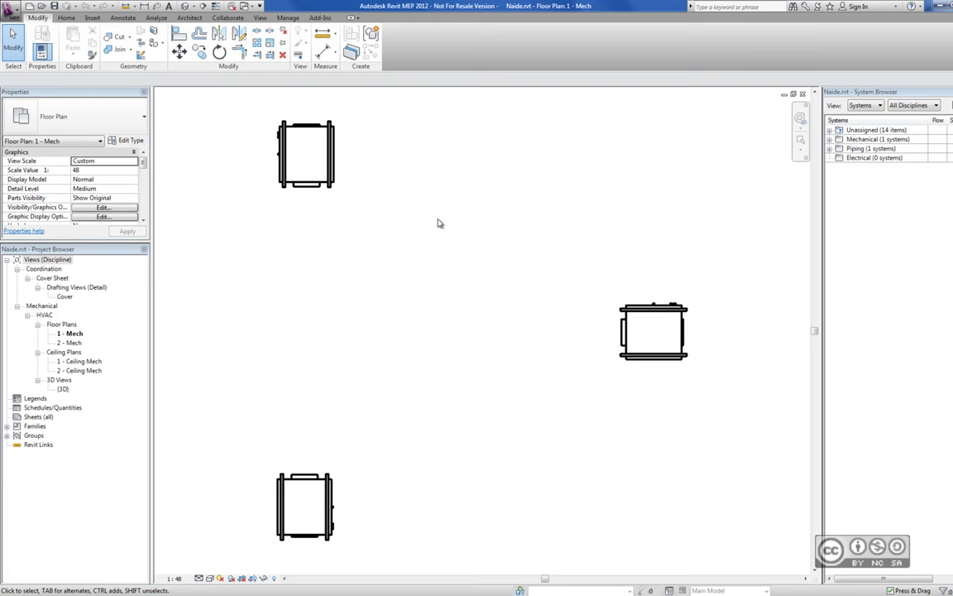
Step: Create a Hydronic Return piping system from the top-left fan coil unit and add the right-hand unit
left_click(327, 170)
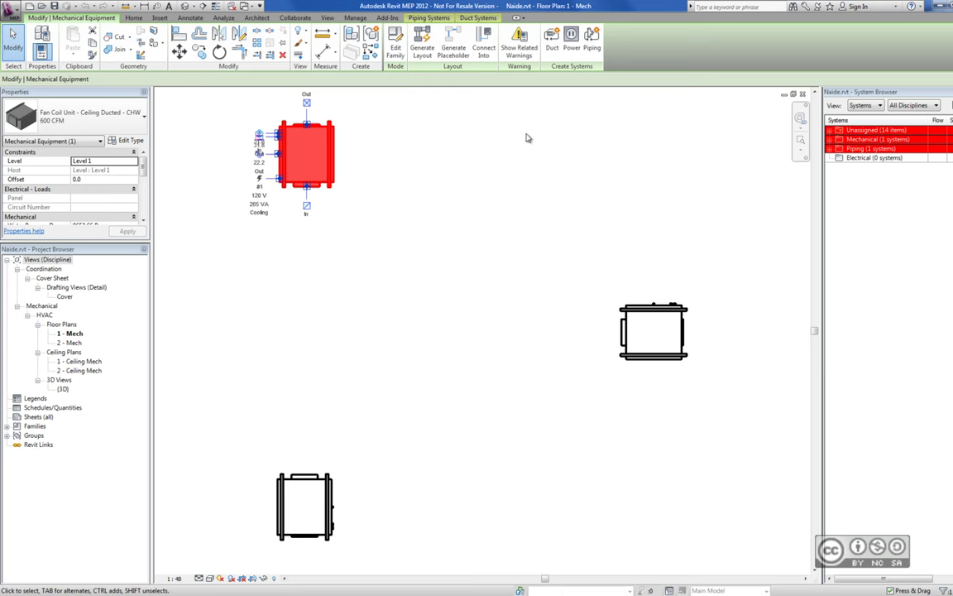
left_click(593, 36)
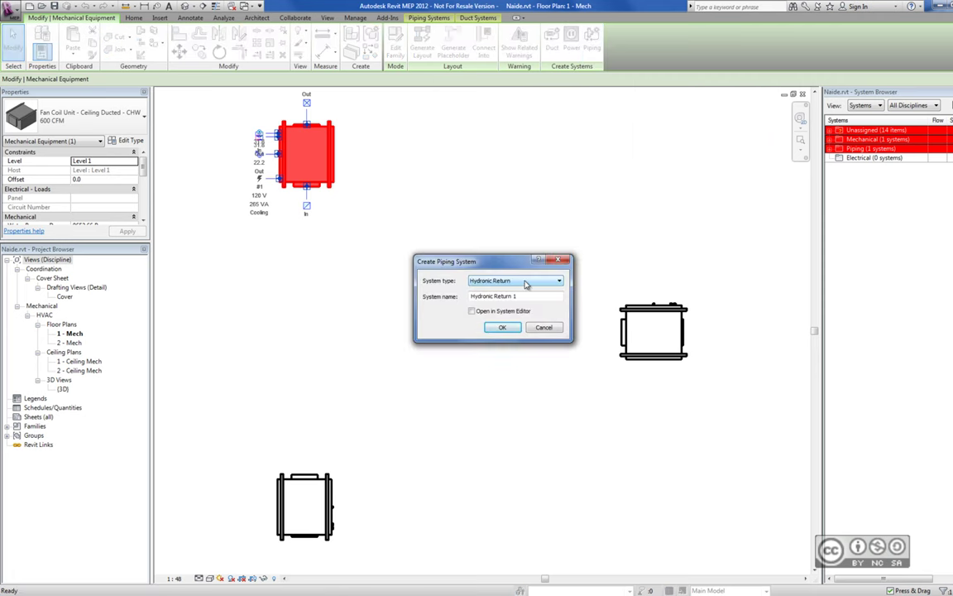
left_click(502, 328)
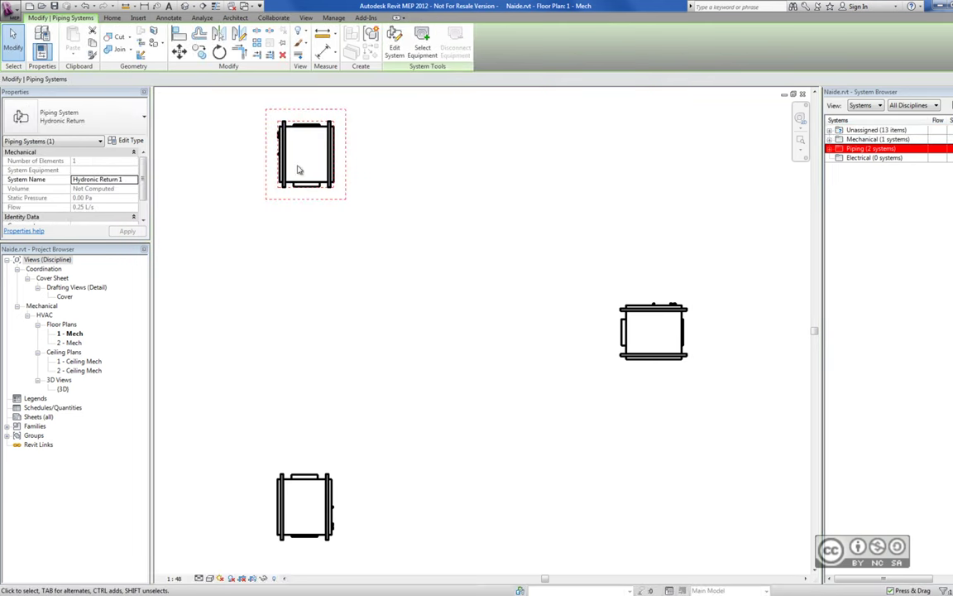
left_click(395, 43)
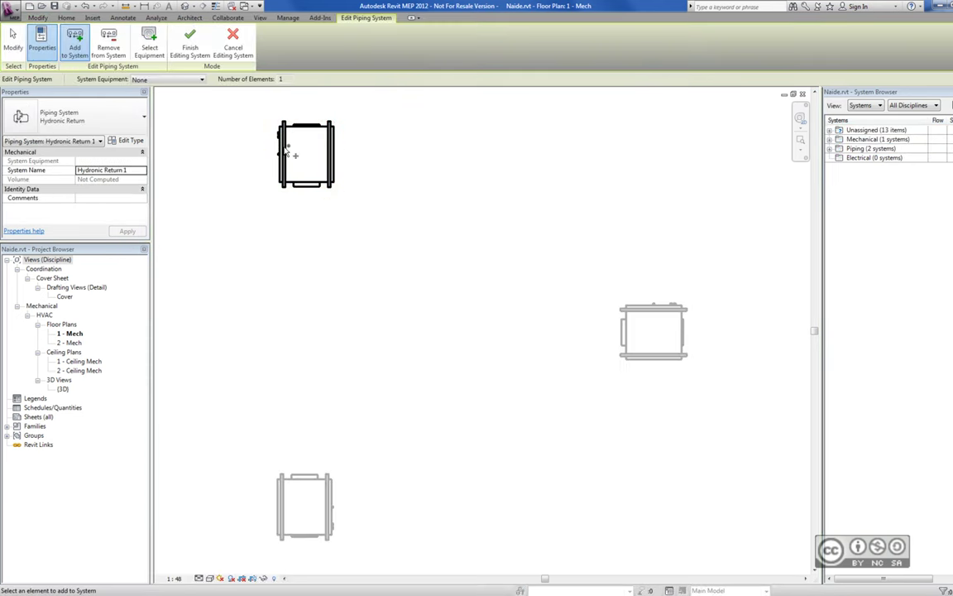
left_click(658, 314)
left_click(190, 41)
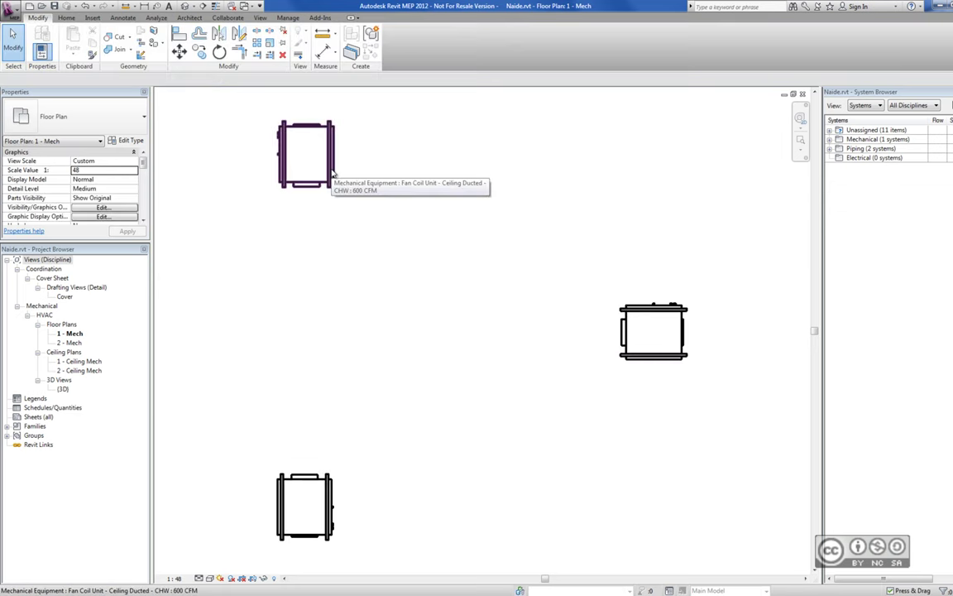
Step: Select the CHWS piping system and generate a pipe layout for it
key("Tab")
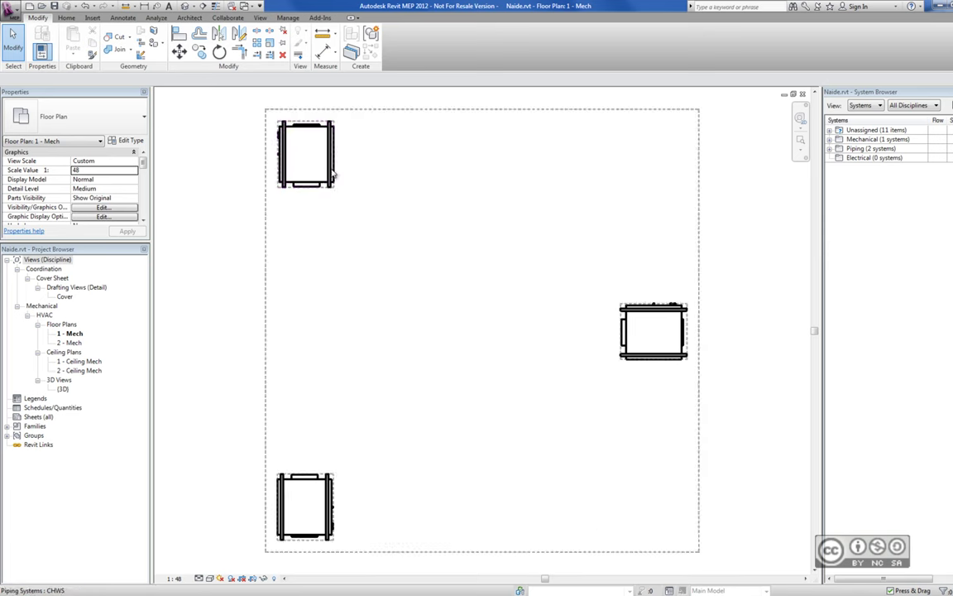
left_click(334, 173)
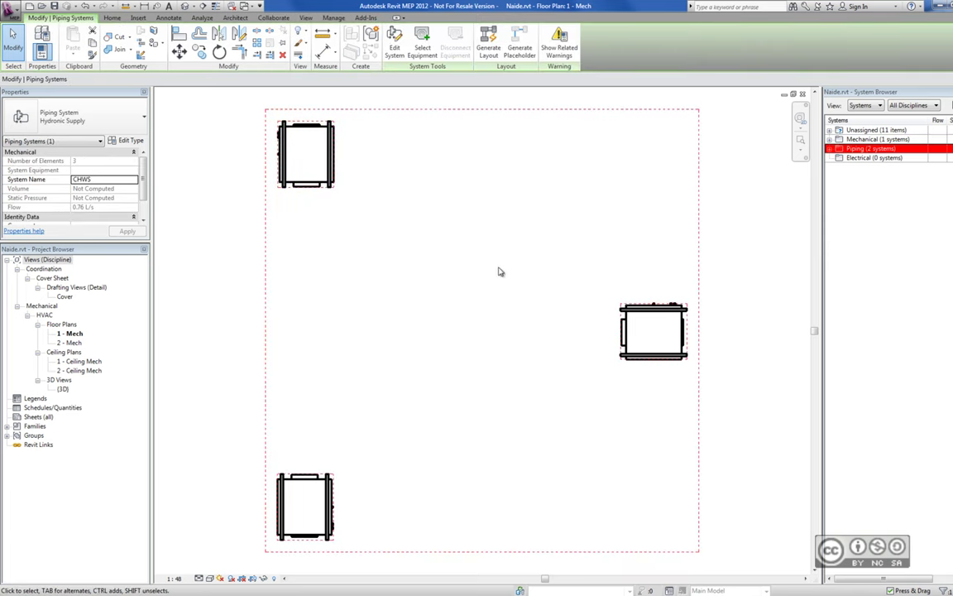
left_click(488, 45)
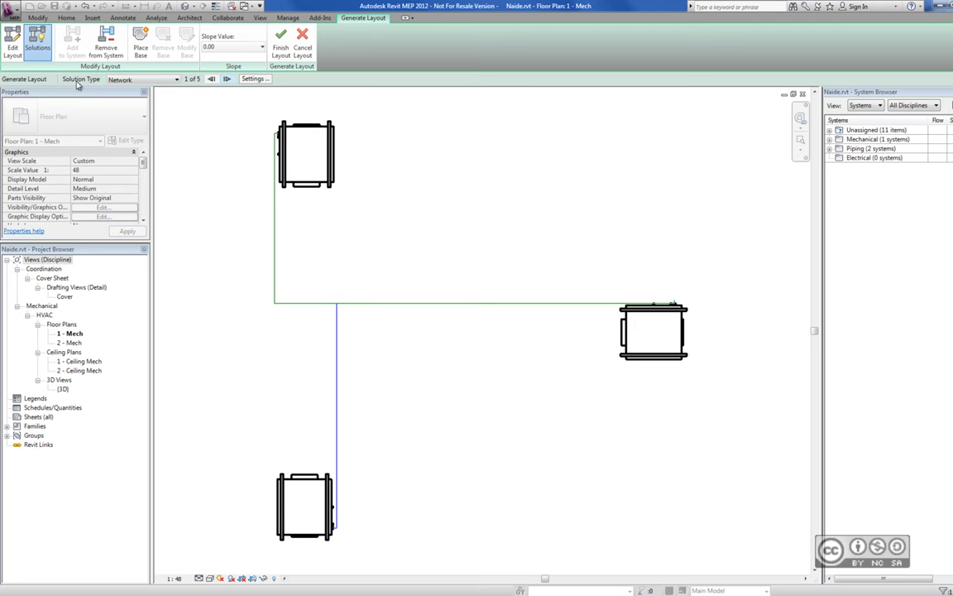
left_click(143, 81)
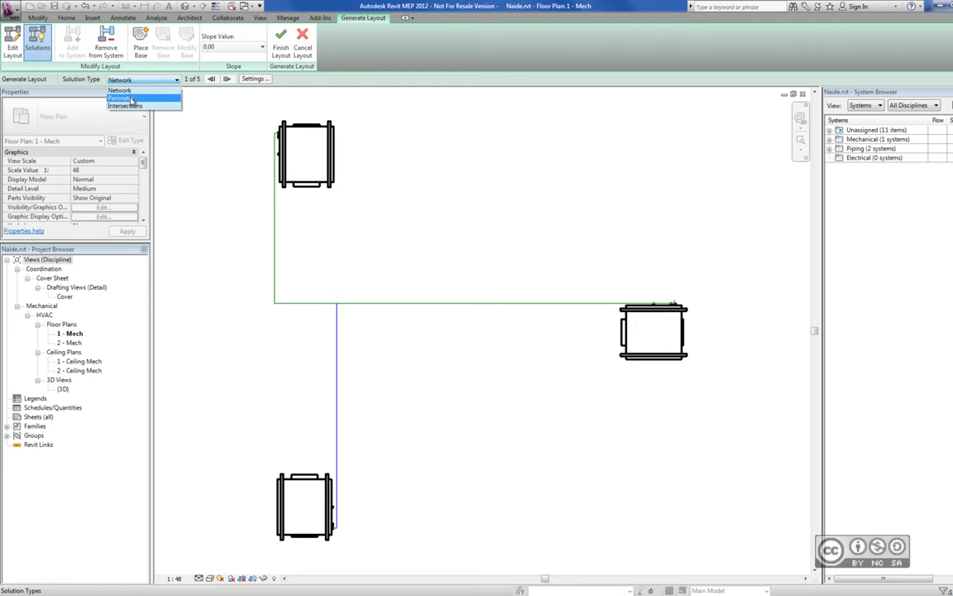
left_click(87, 79)
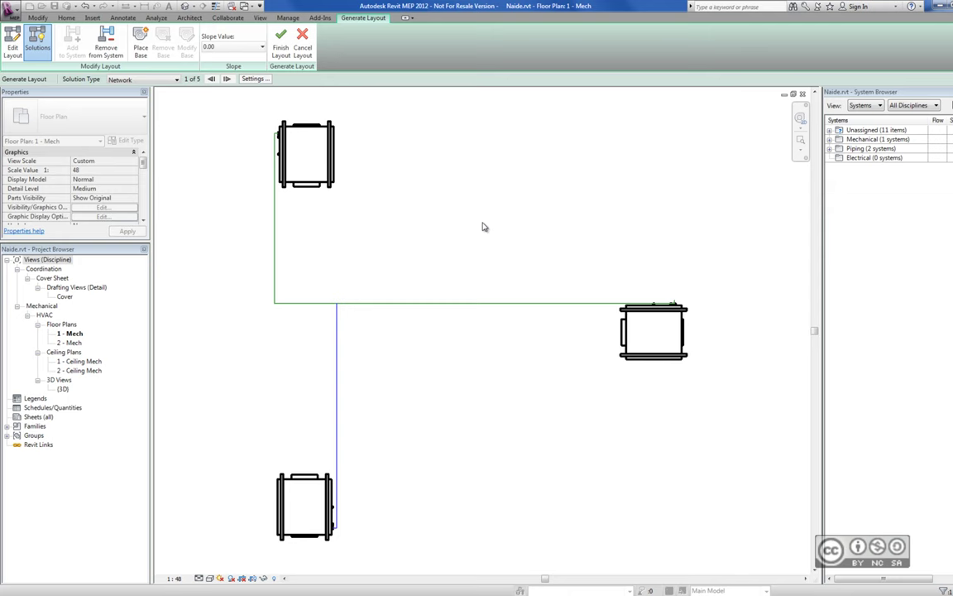
Step: Switch the layout to the Perimeter solution, view it in 3D, and set the inset to 1000
left_click(163, 81)
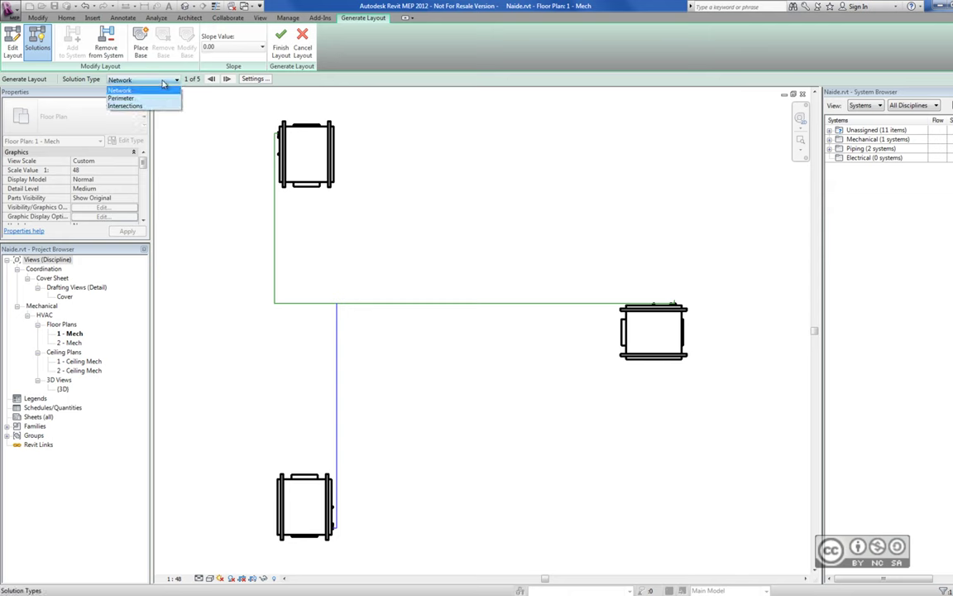
left_click(121, 97)
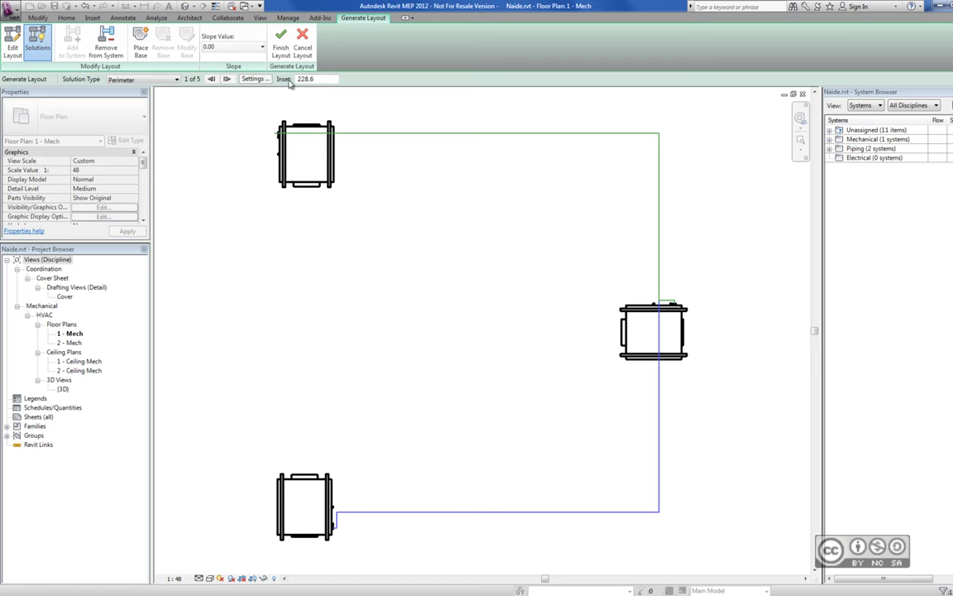
key("ctrl+Tab")
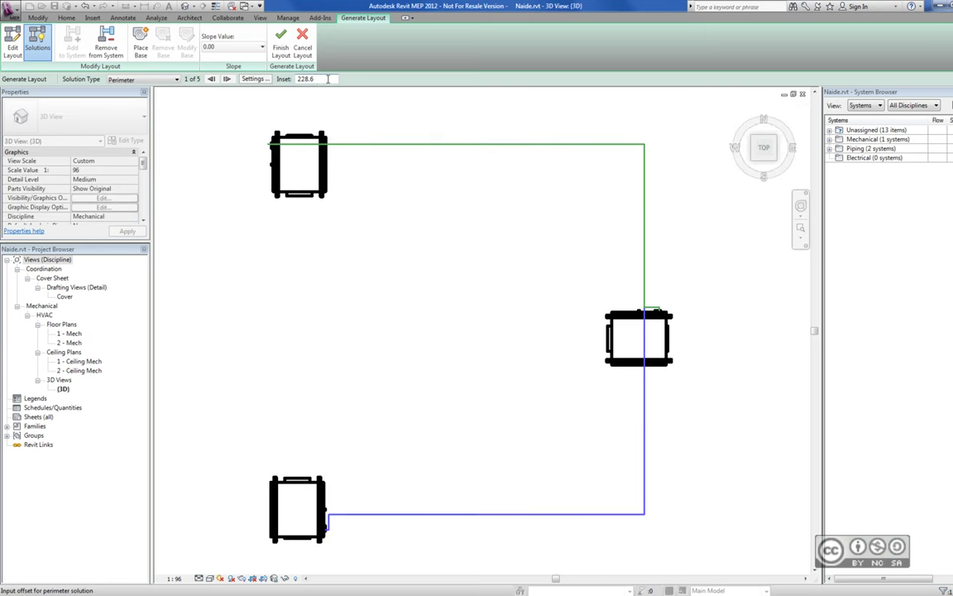
double_click(323, 79)
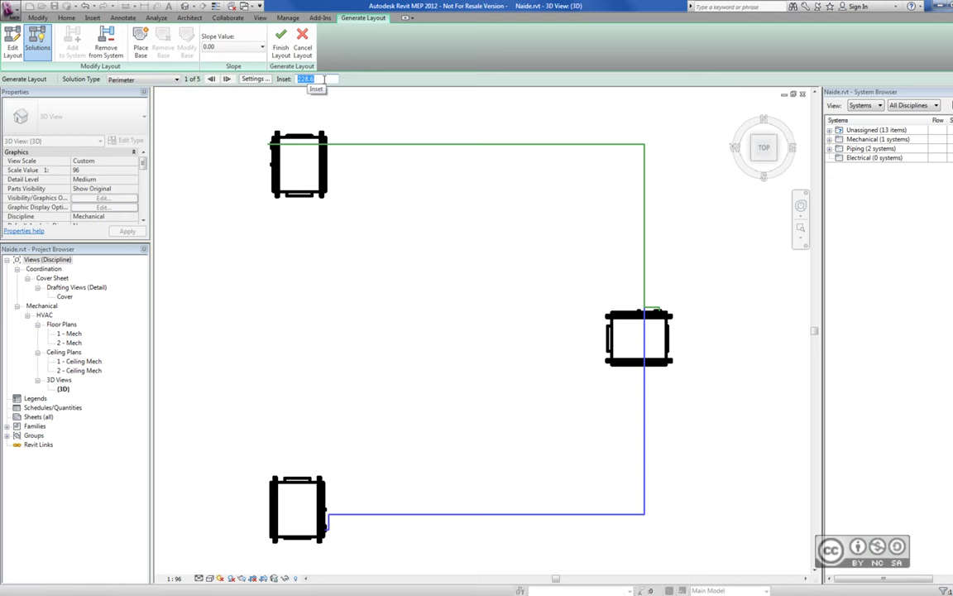
type("5")
key("BackSpace")
type("1000")
key("Return")
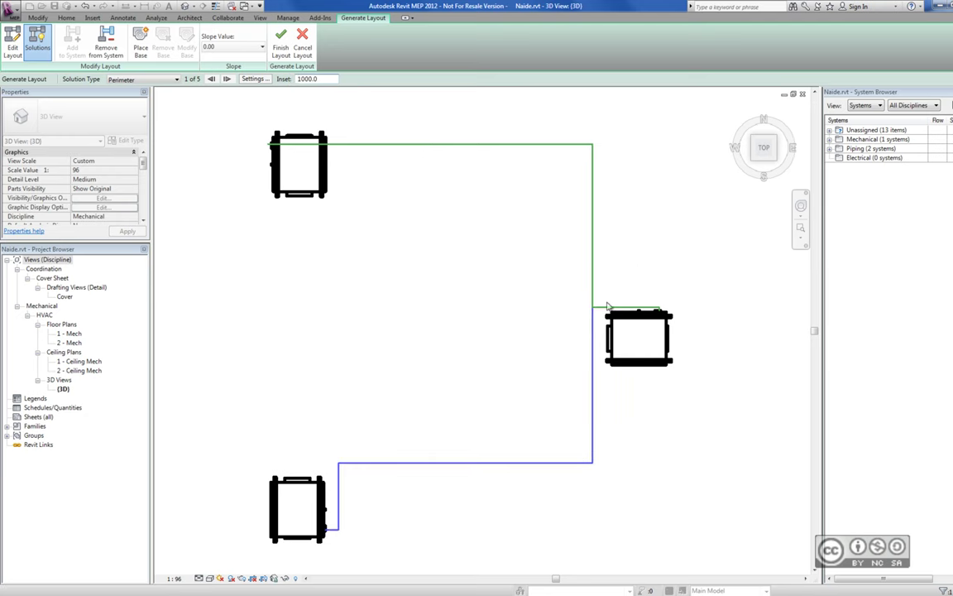
Step: Reduce the inset to 200, then change the solution type to Intersections
double_click(306, 78)
type("200")
key("Return")
left_click(120, 79)
left_click(113, 99)
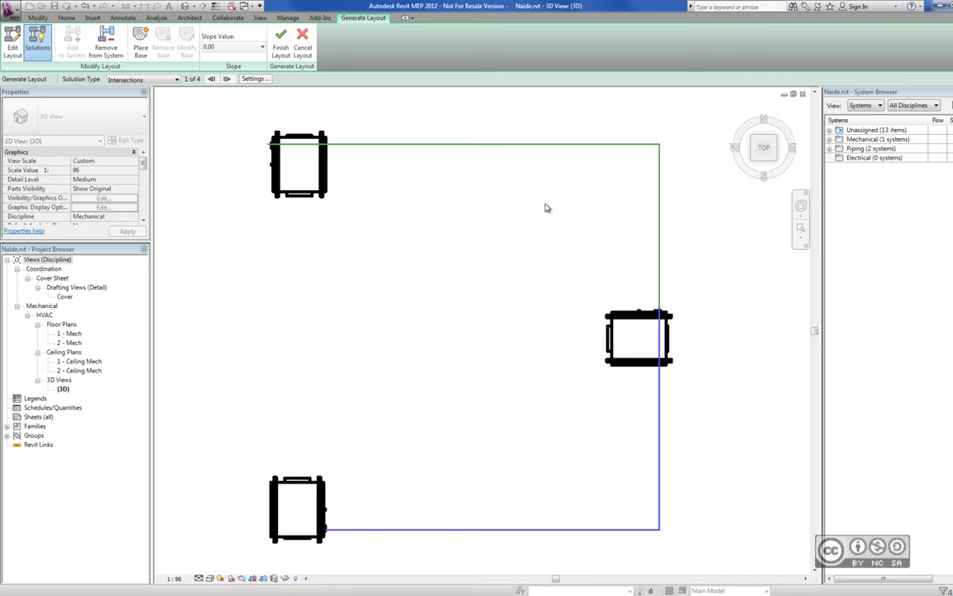
Step: Drag the top supply route line lower so the layout becomes a Custom solution
left_click(10, 41)
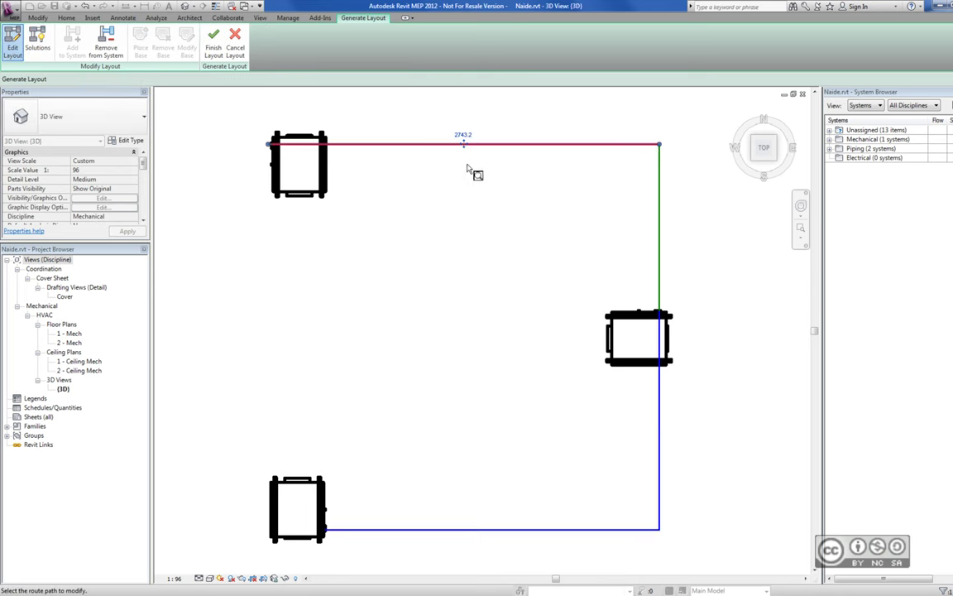
left_click_drag(464, 148, 468, 177)
left_click(37, 39)
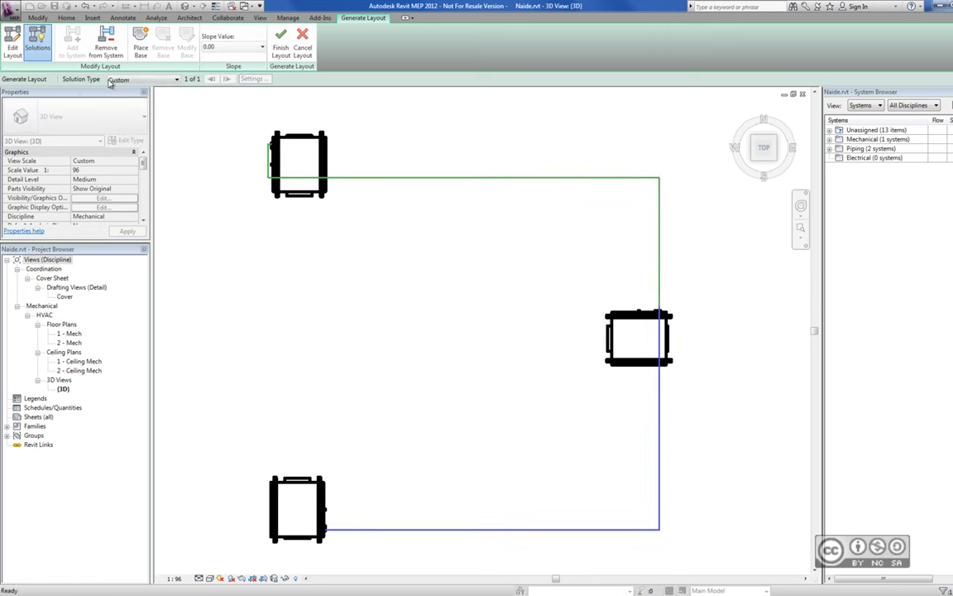
left_click(149, 80)
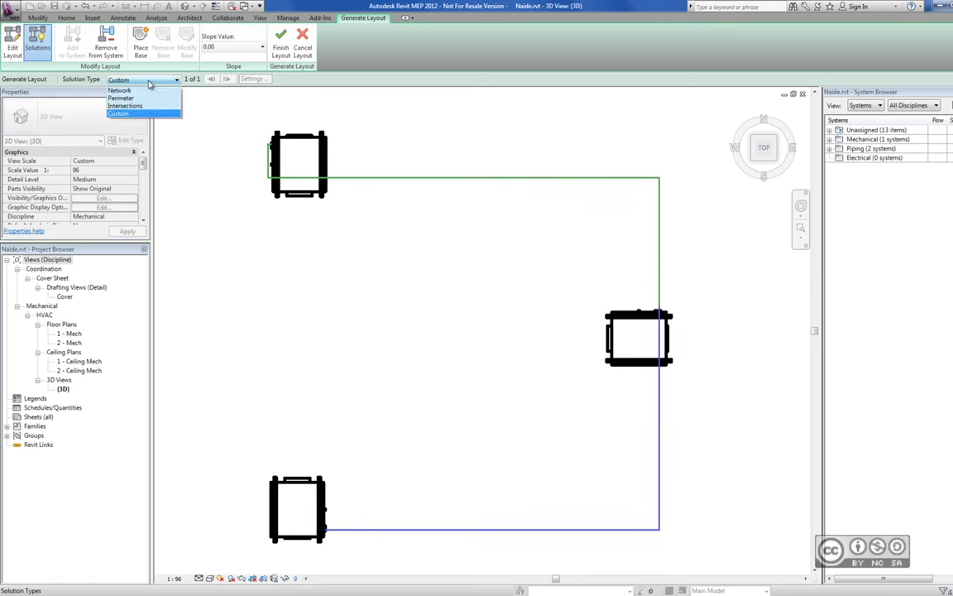
left_click(79, 77)
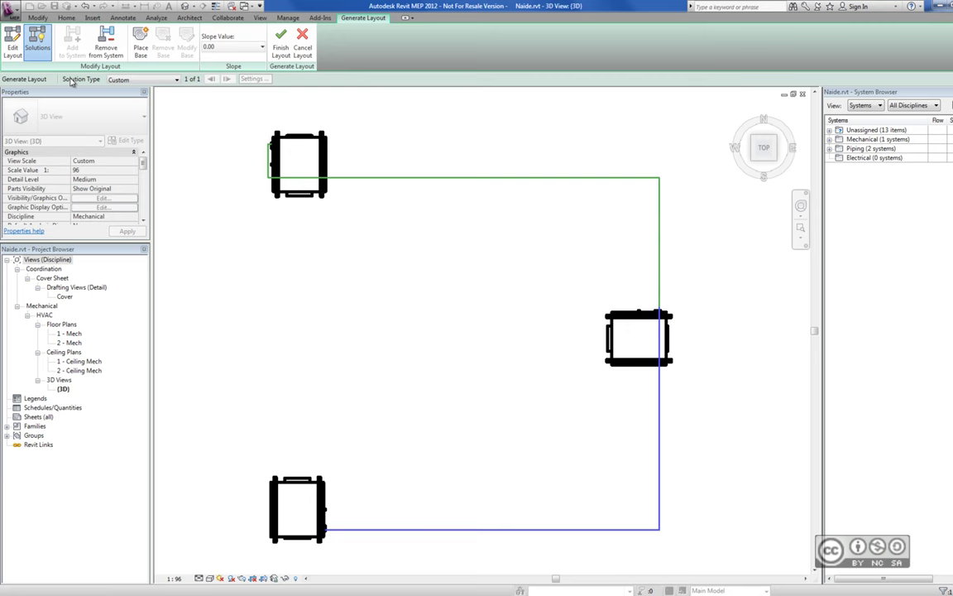
Step: Cancel the proposal, then regenerate and finish the CHWS system layout as real pipes
left_click(303, 38)
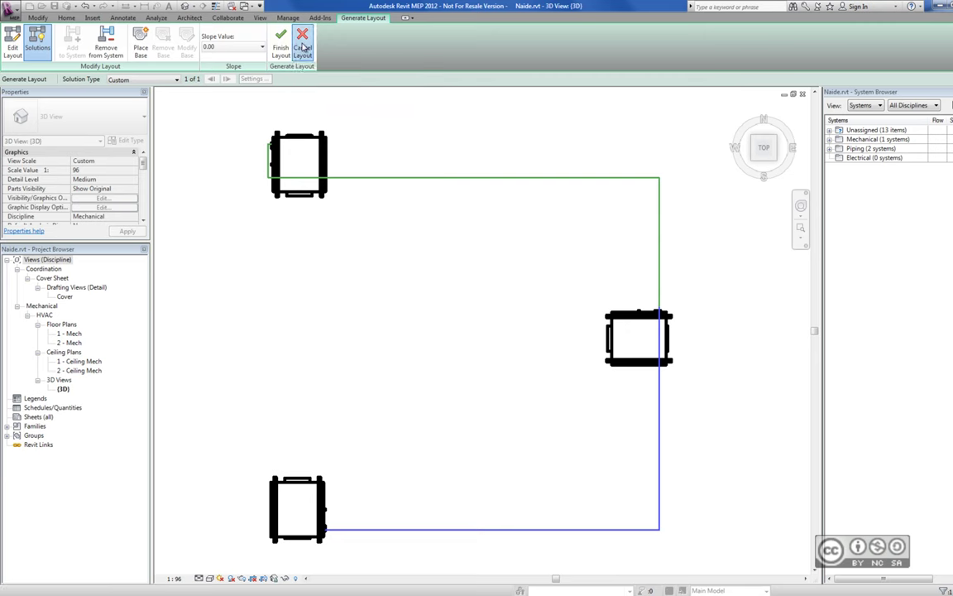
key("Tab")
left_click(327, 174)
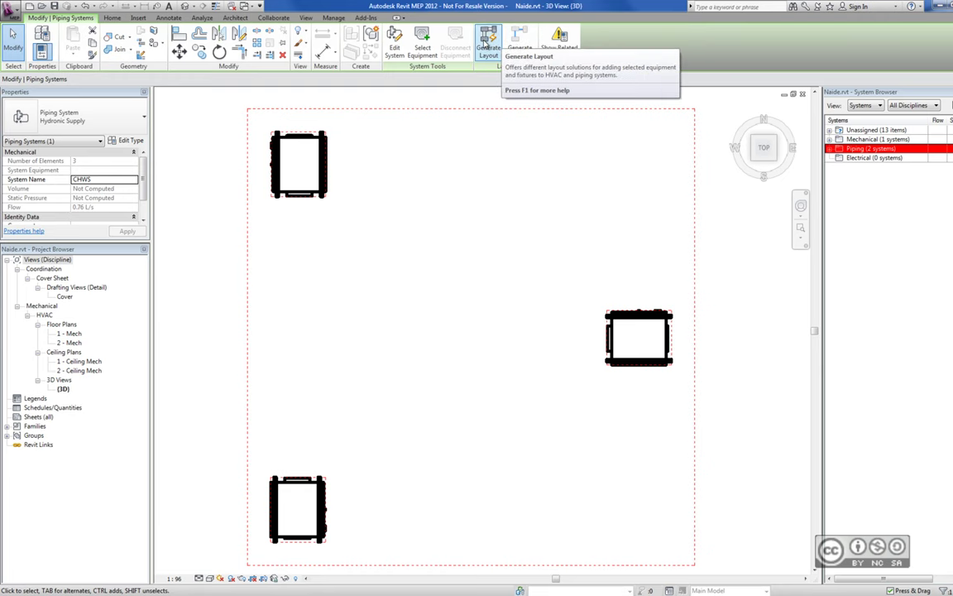
left_click(488, 46)
left_click(281, 43)
Step: Set the detail level to Fine and orbit the model to an isometric view
left_click(209, 577)
left_click(213, 566)
middle_click_drag(470, 274, 600, 250, "shift")
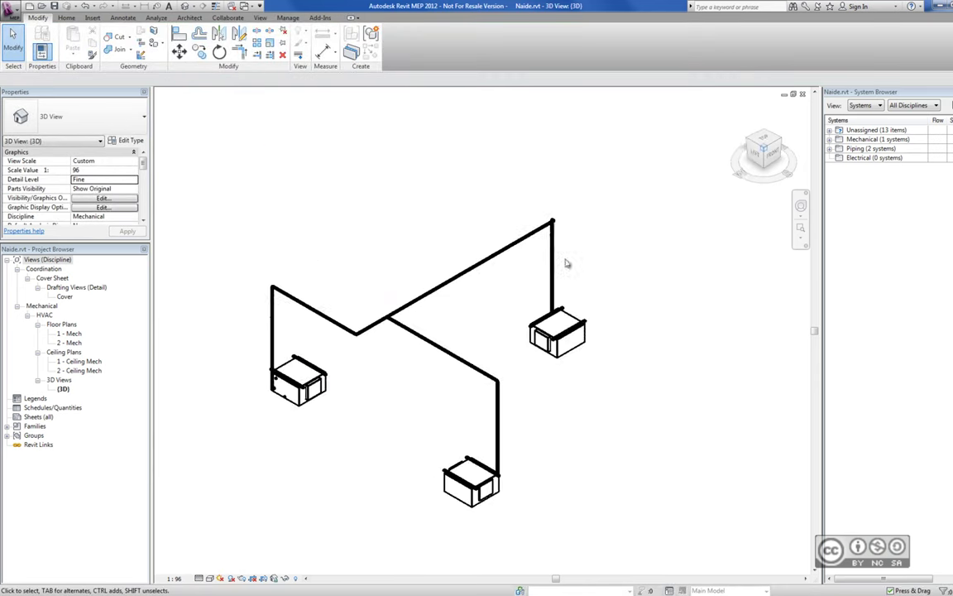
scroll(380, 345, "up", 2)
scroll(361, 314, "up", 1)
scroll(388, 326, "up", 1)
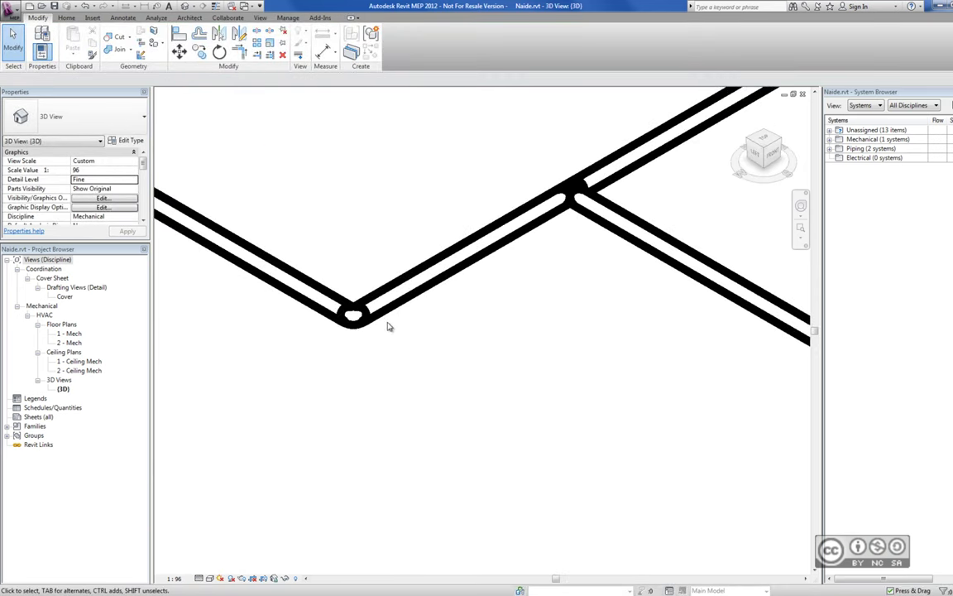
scroll(436, 313, "down", 1)
scroll(437, 312, "down", 2)
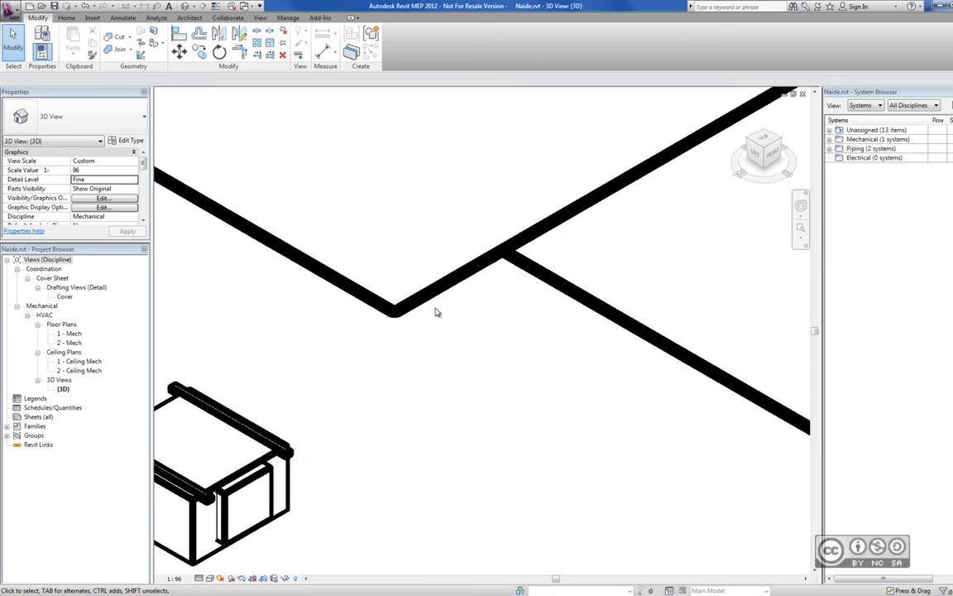
scroll(437, 311, "down", 3)
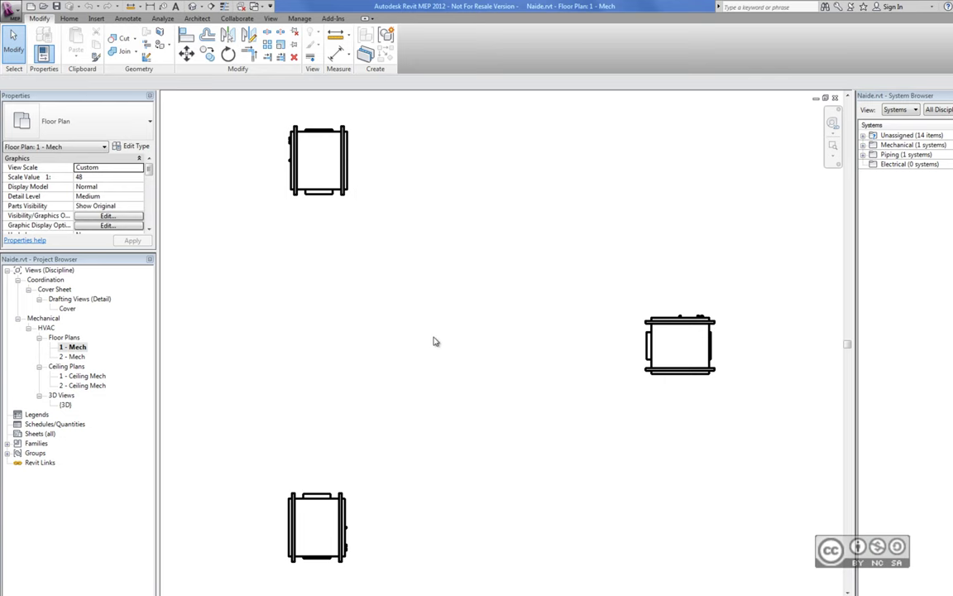
Step: Link the Arhitektuur.rvt building model into the project
left_click(96, 20)
left_click(38, 46)
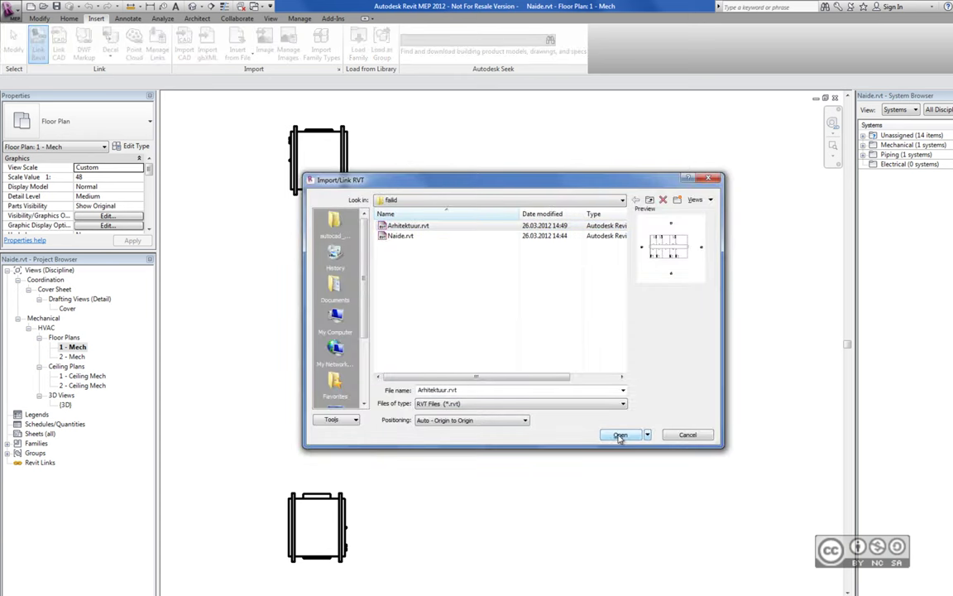
left_click(619, 434)
Step: Check the linked building in the default 3D view, then open floor plan 1 - Mech fitted to view
left_click(198, 6)
left_click(209, 21)
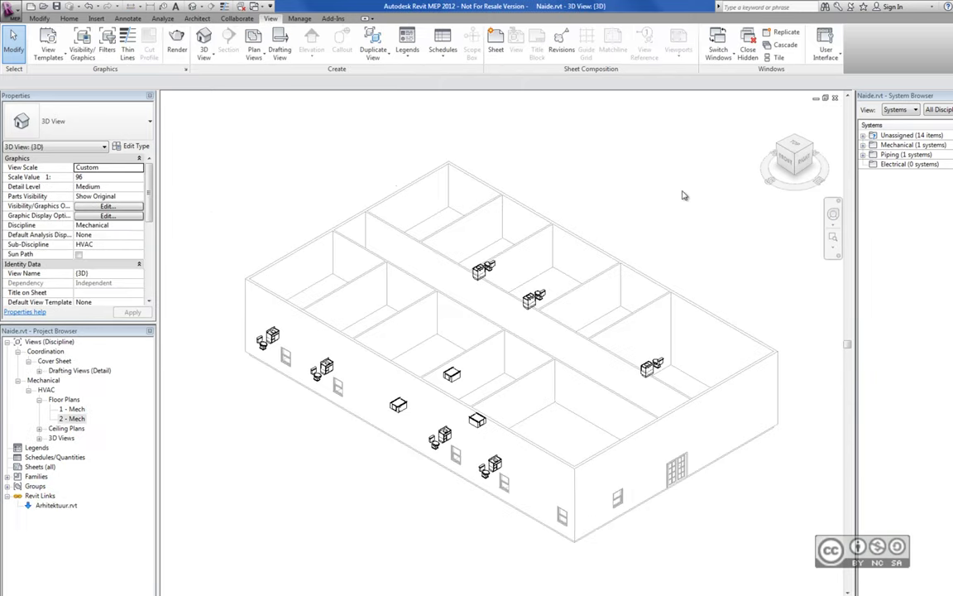
left_click(793, 148)
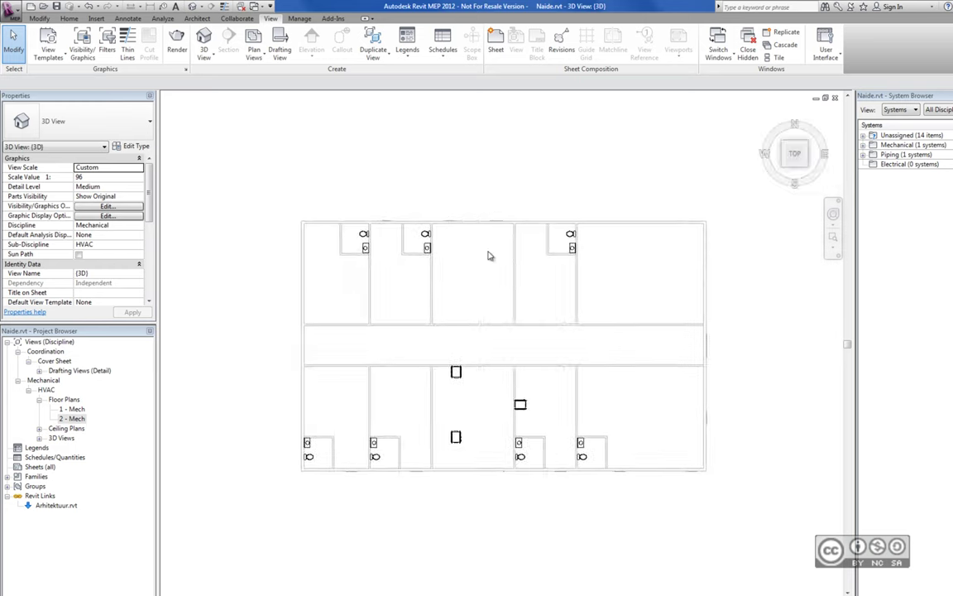
double_click(72, 409)
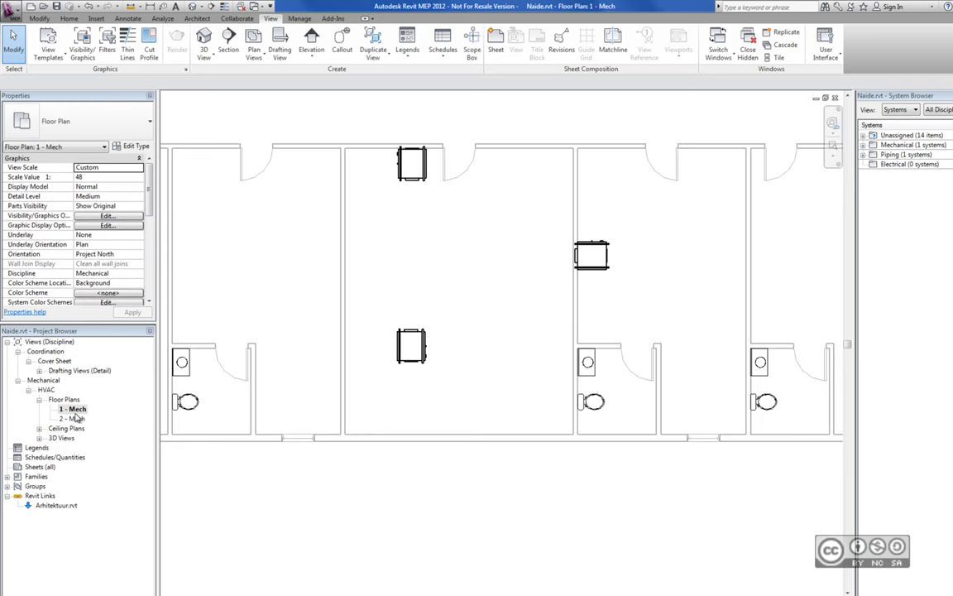
middle_click(438, 283)
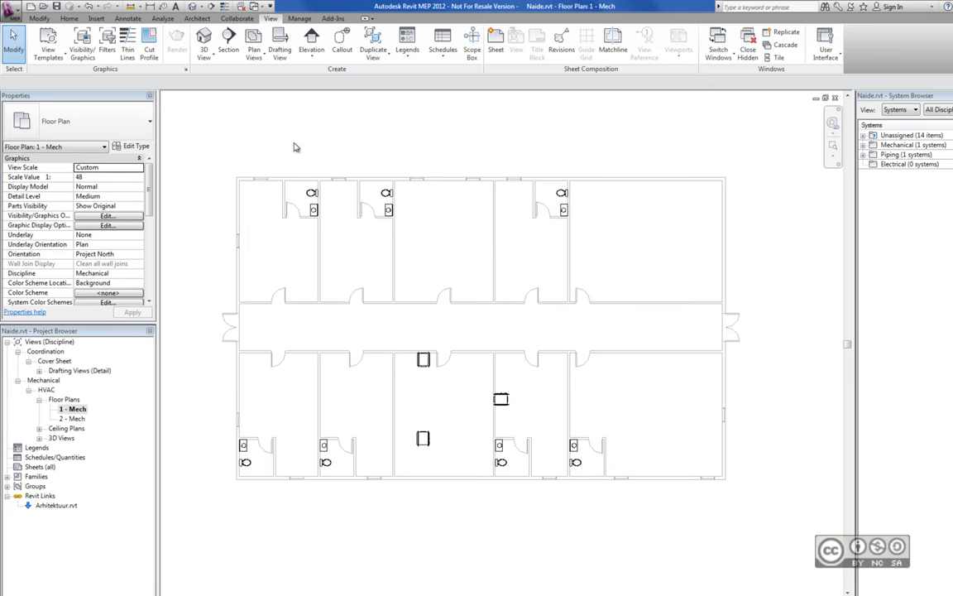
Step: Load the M_WSHP - Horizontal family from Mechanical Components > Air-Side Components > Heat Pumps
left_click(94, 18)
double_click(414, 337)
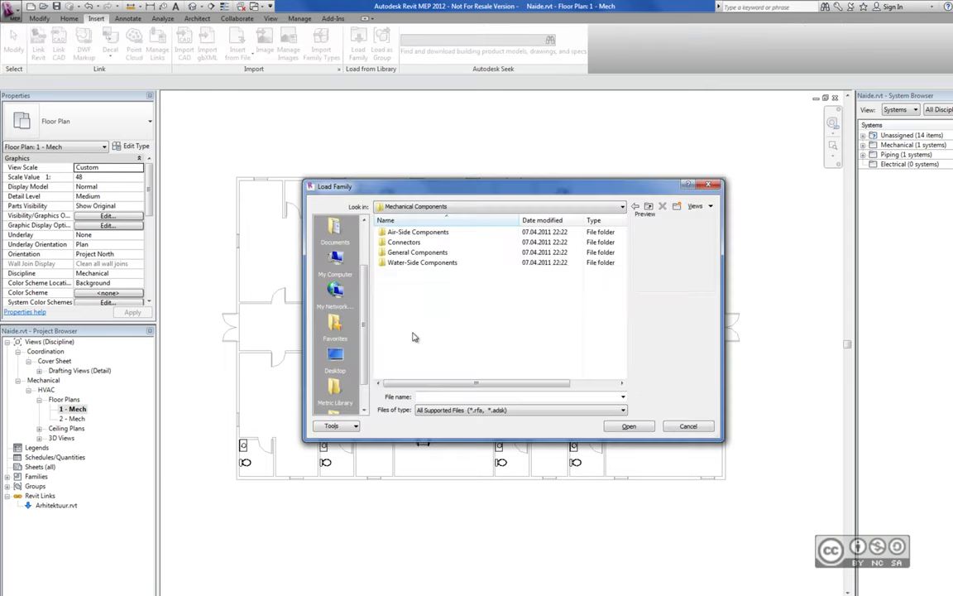
double_click(410, 232)
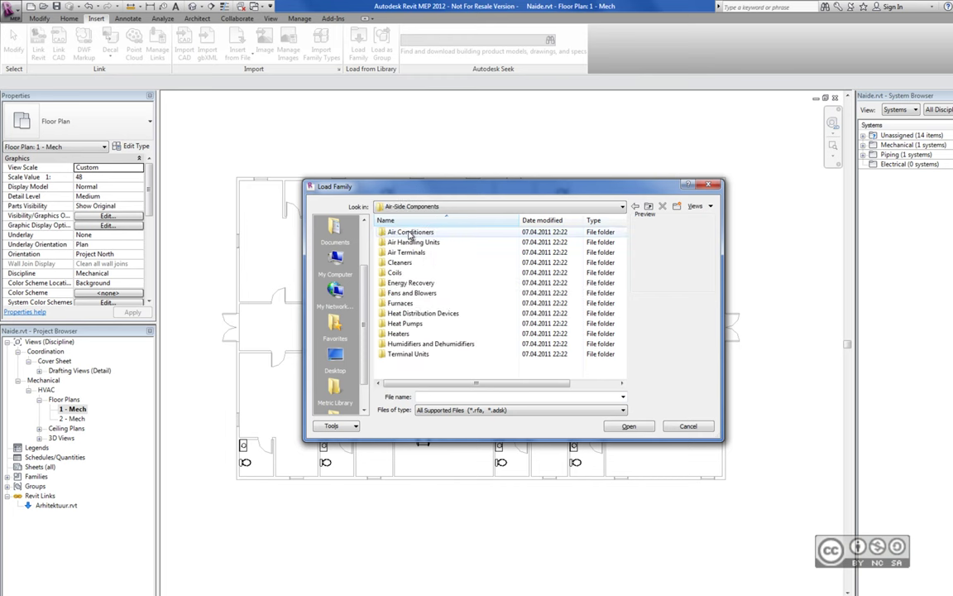
double_click(404, 322)
left_click(417, 324)
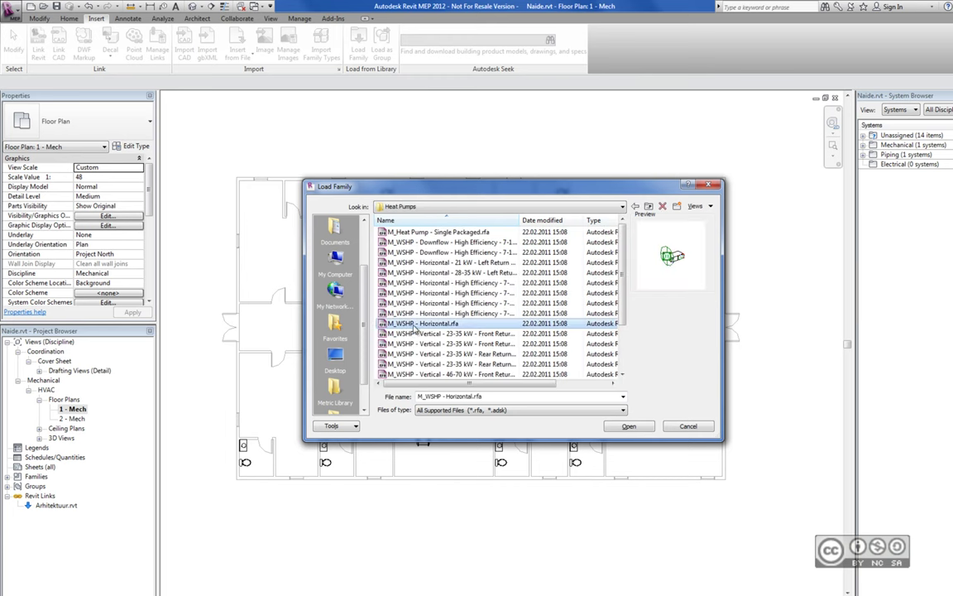
double_click(419, 328)
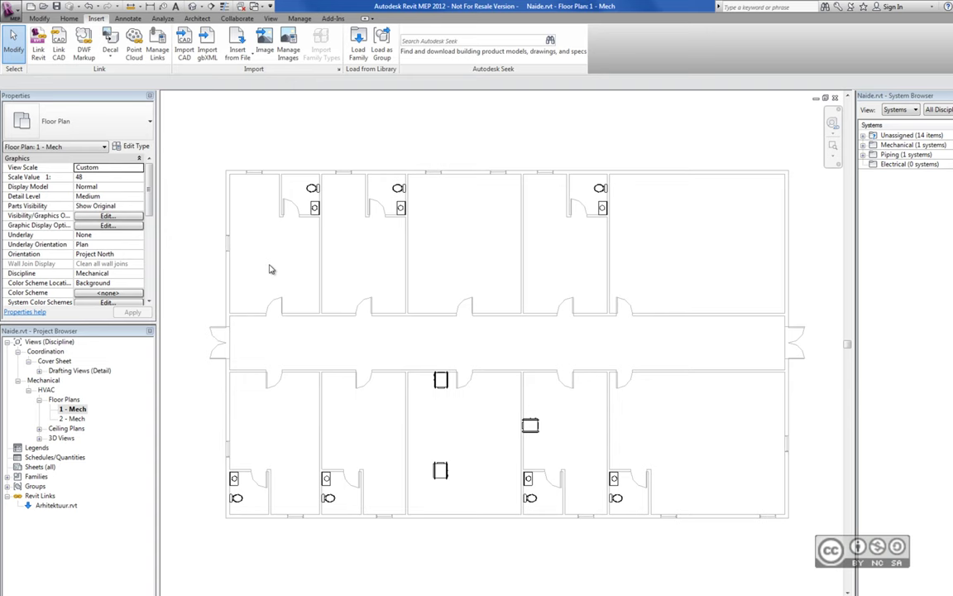
Step: Place M_WSHP heat pumps in five rooms, upper and lower rows
left_click(65, 19)
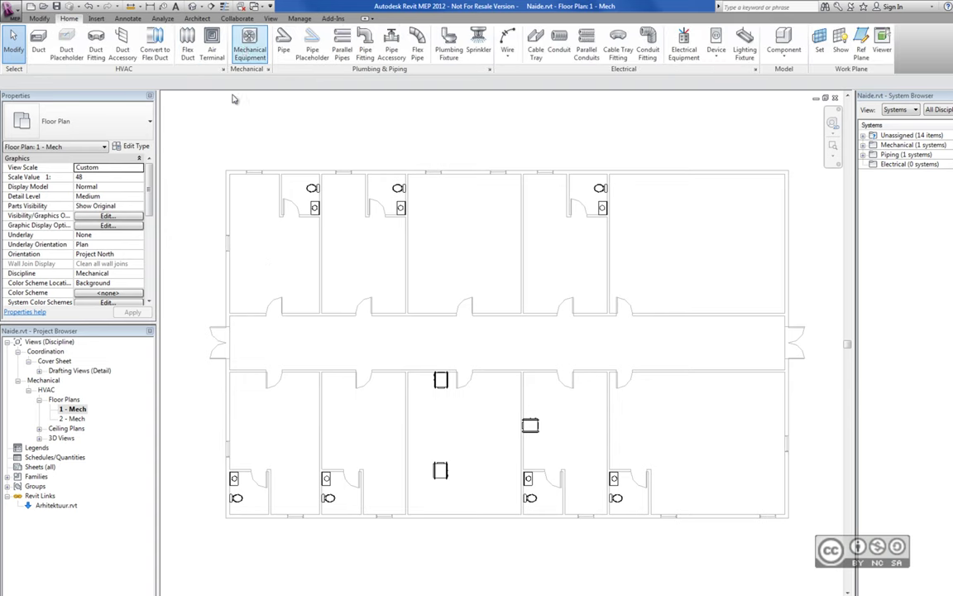
left_click(249, 41)
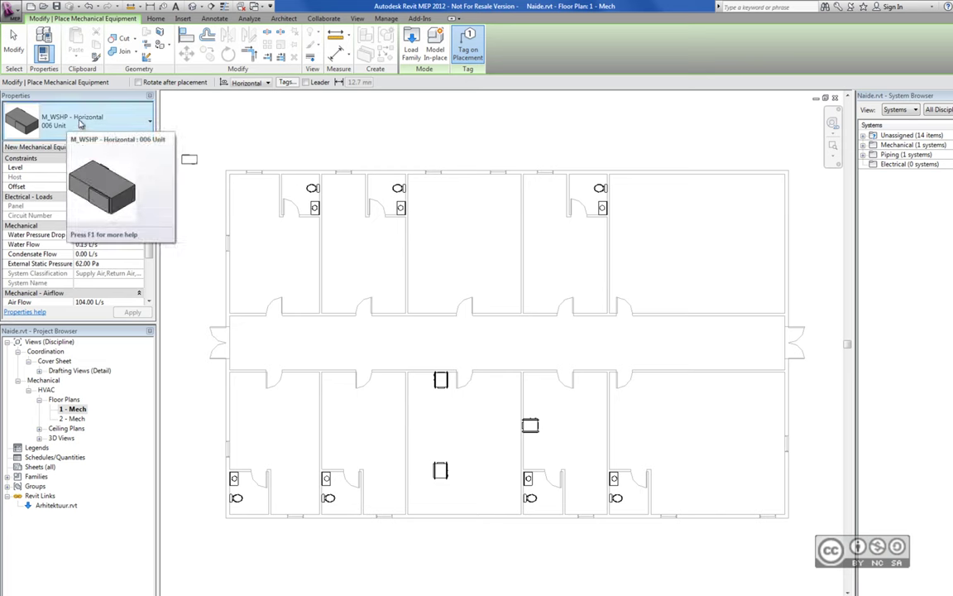
left_click(285, 293)
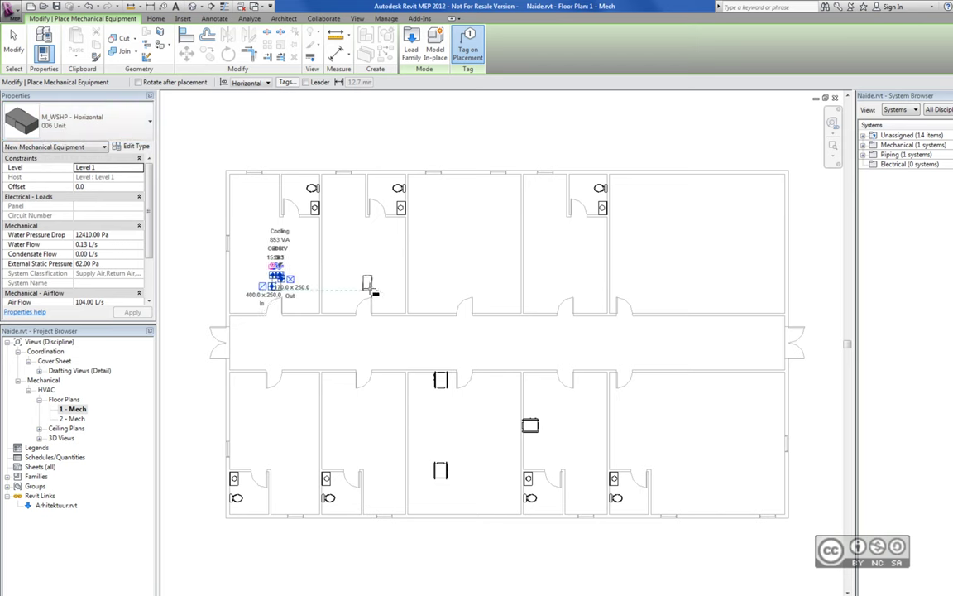
left_click(375, 292)
left_click(474, 292)
left_click(375, 411)
left_click(283, 411)
right_click(448, 349)
left_click(458, 344)
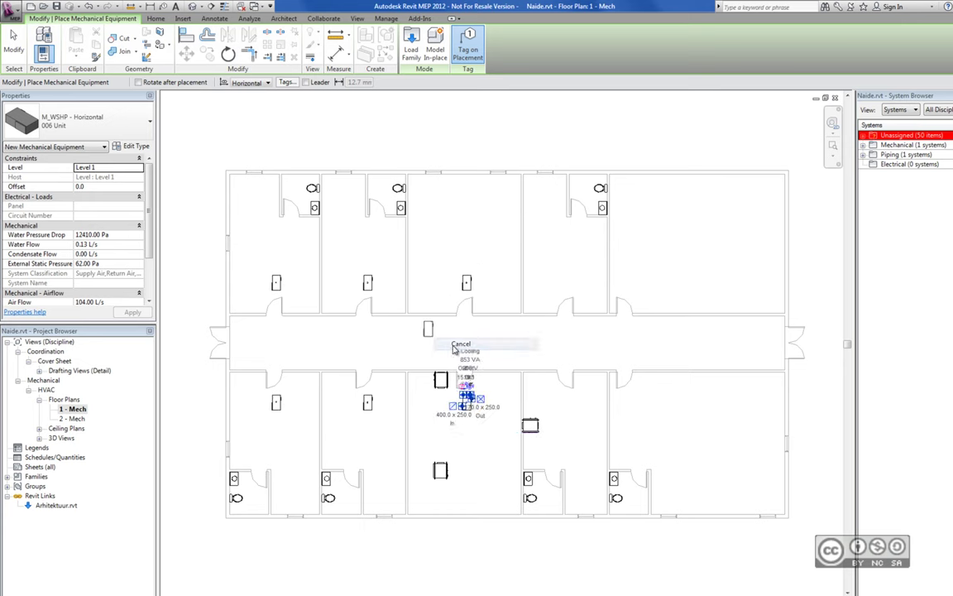
right_click(432, 325)
left_click(457, 336)
Step: Select all visible instances of the heat pump and set their Offset to 2750
left_click(277, 283)
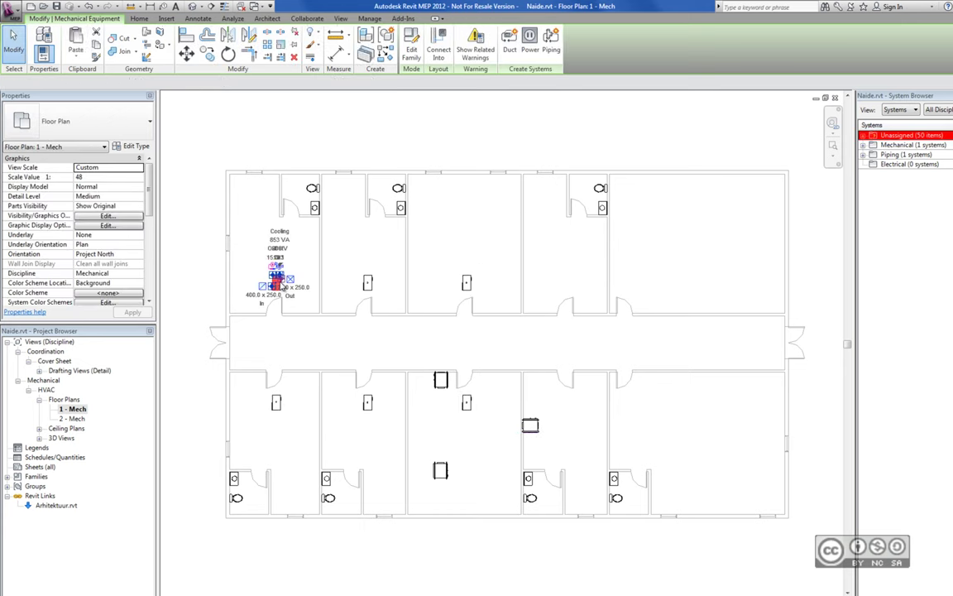
right_click(278, 285)
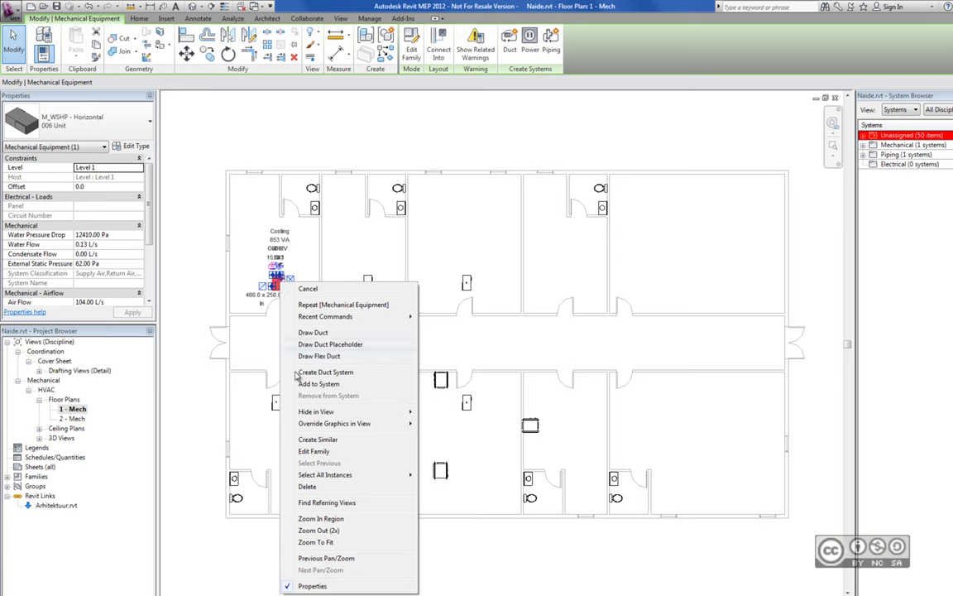
mouse_move(326, 474)
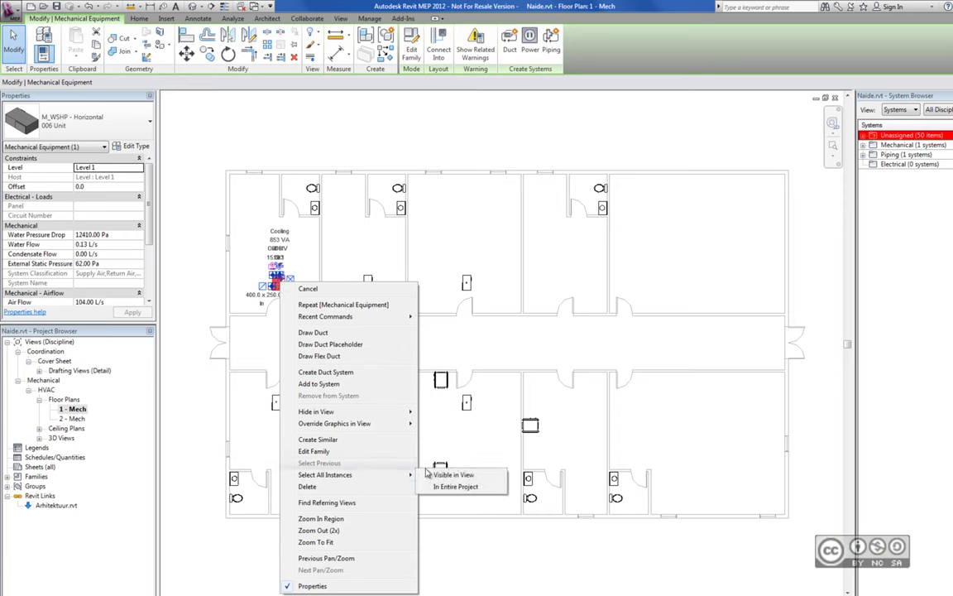
left_click(451, 475)
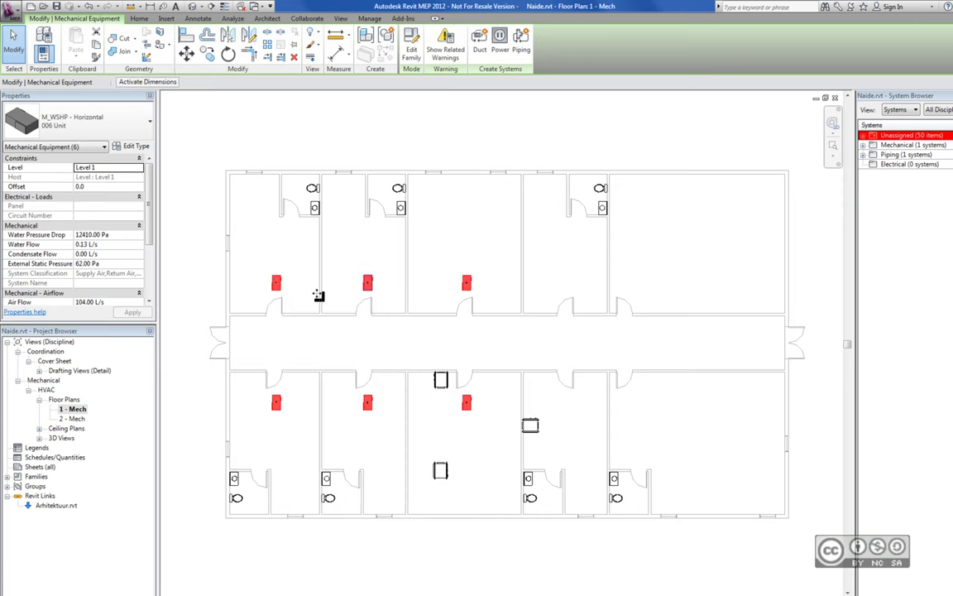
left_click(92, 188)
type("275")
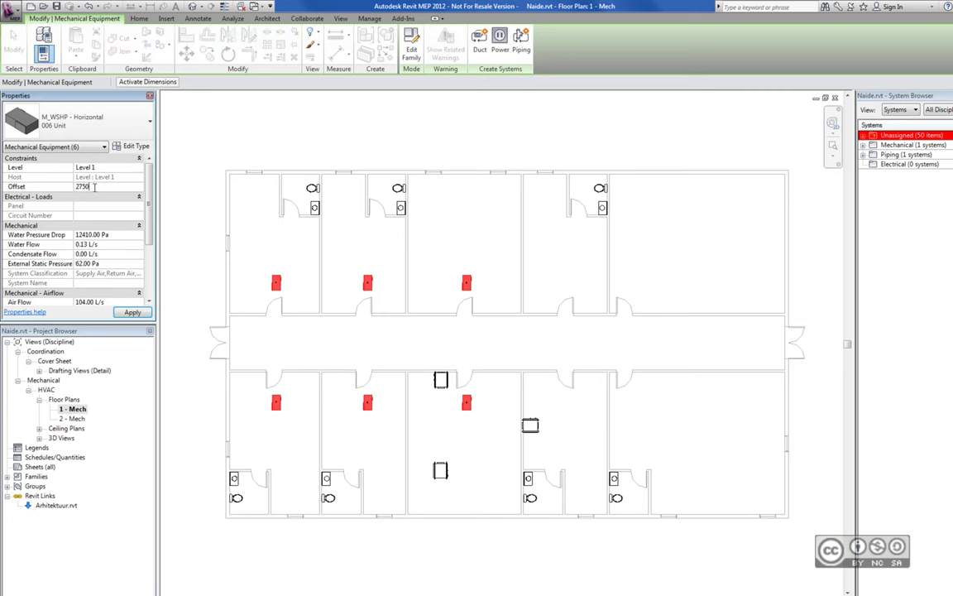
left_click(302, 274)
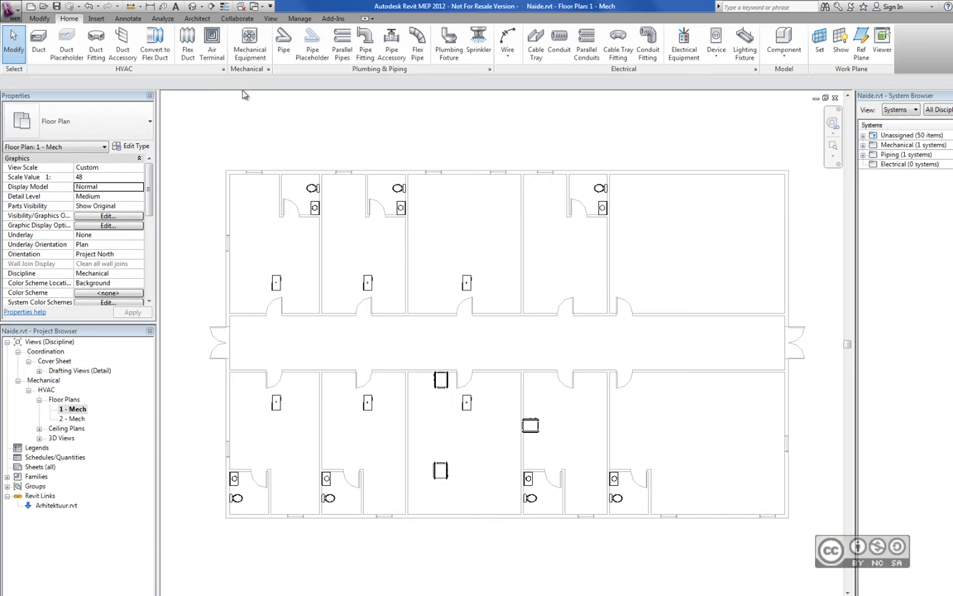
Step: Load the M_Boiler family from Water-Side Components > Boilers
left_click(96, 19)
left_click(357, 45)
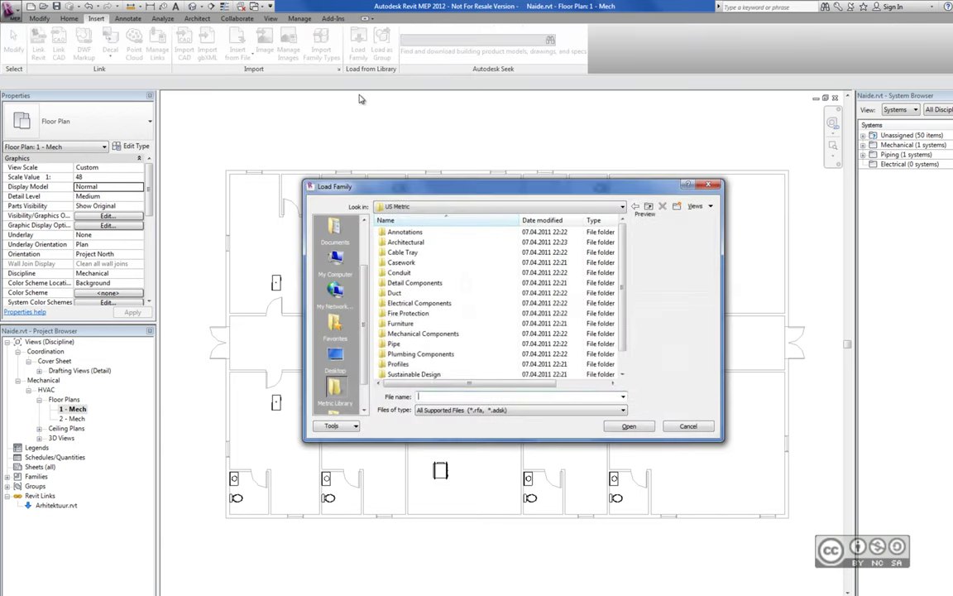
double_click(423, 263)
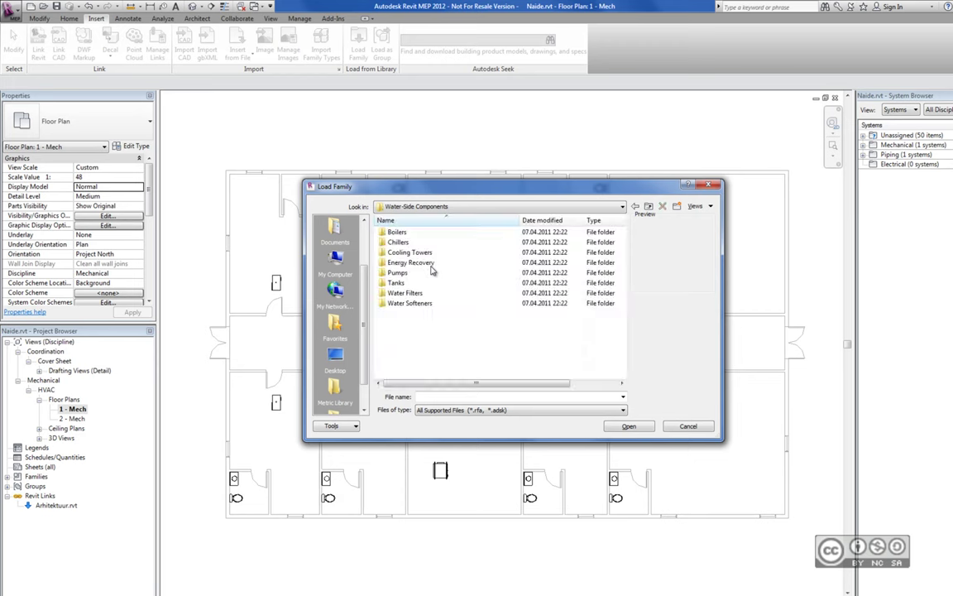
double_click(398, 233)
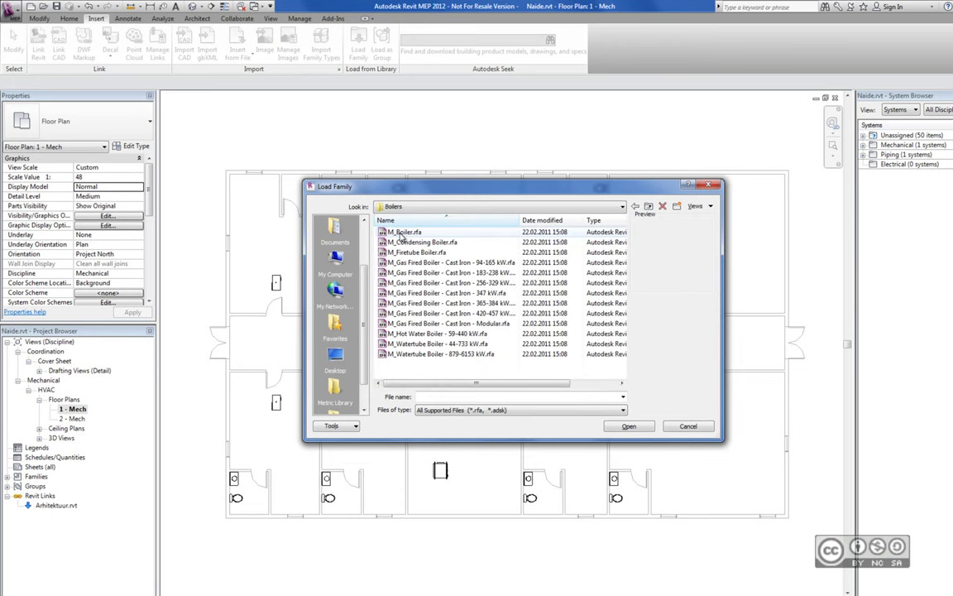
left_click(402, 234)
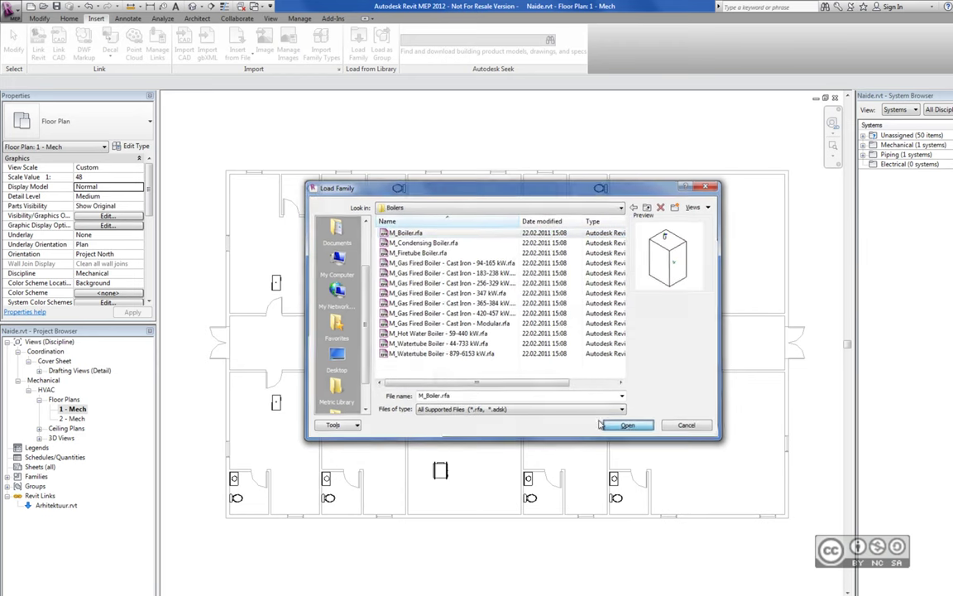
left_click(629, 426)
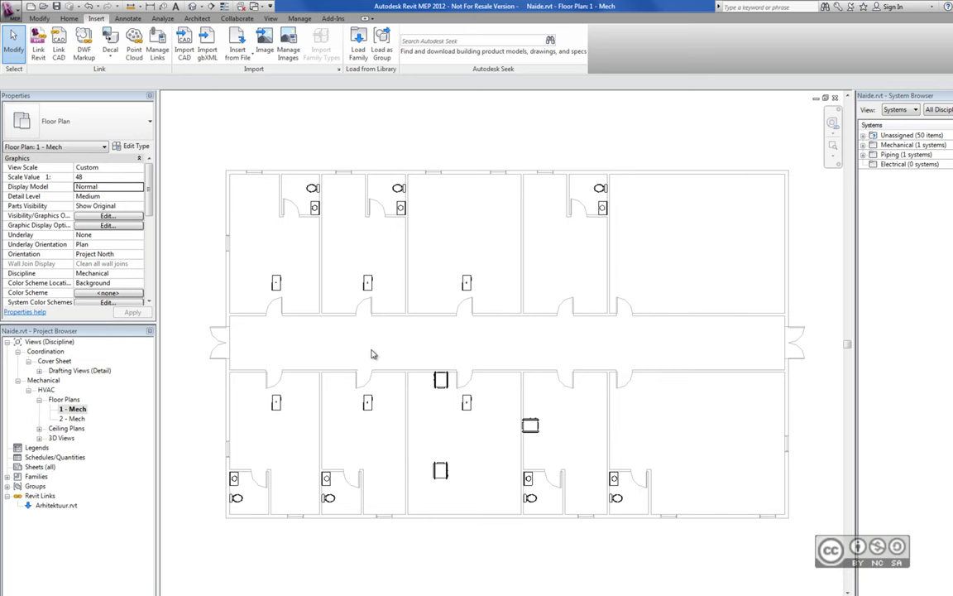
Step: Load a closed-circuit counterflow M_Cooling Tower family from Water-Side Components > Cooling Towers
left_click(358, 41)
double_click(446, 334)
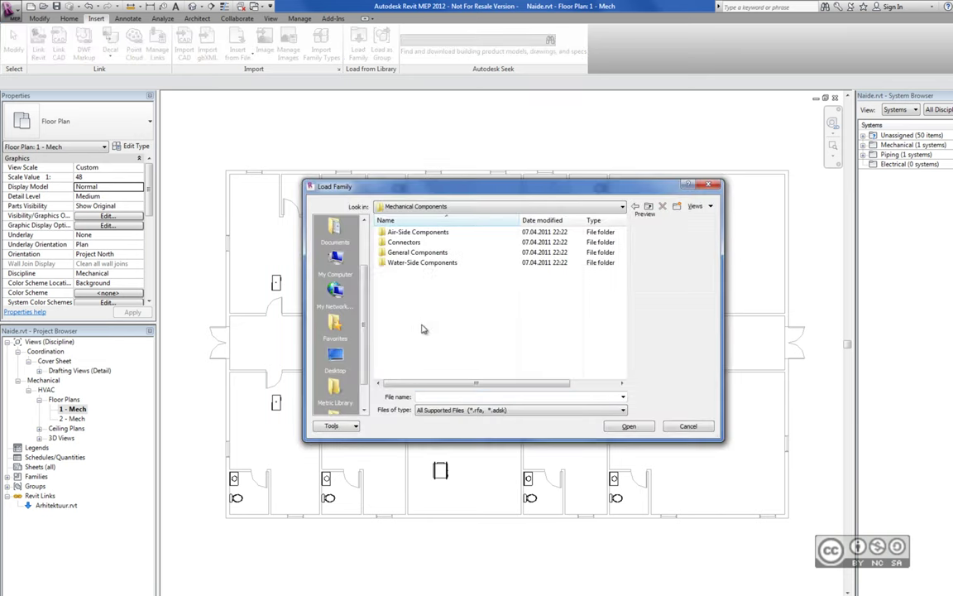
double_click(422, 263)
double_click(410, 252)
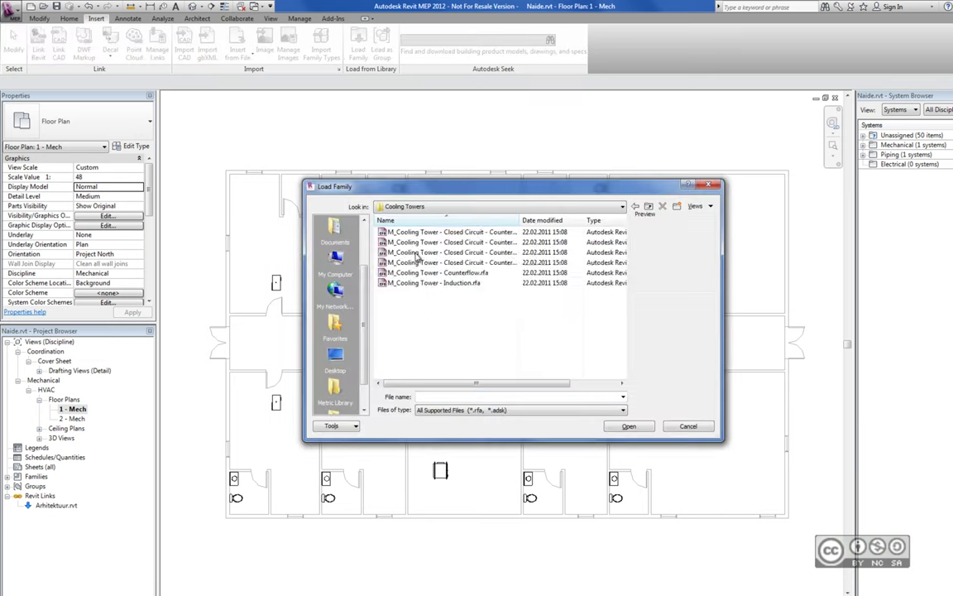
left_click(454, 232)
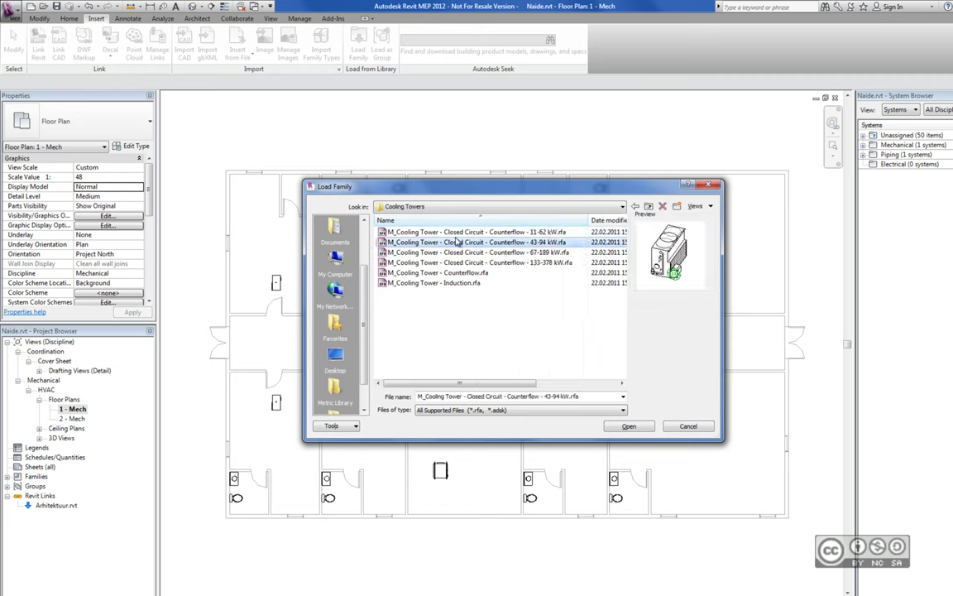
double_click(473, 233)
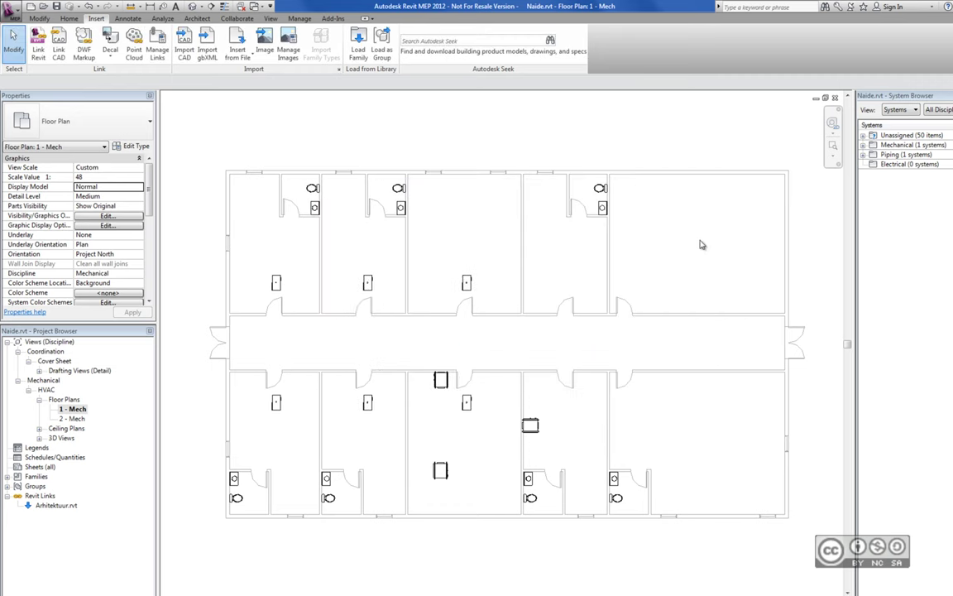
Step: With ME, place the 27 kW cooling tower and an M_Boiler Standard in the top-right room
key("m")
key("e")
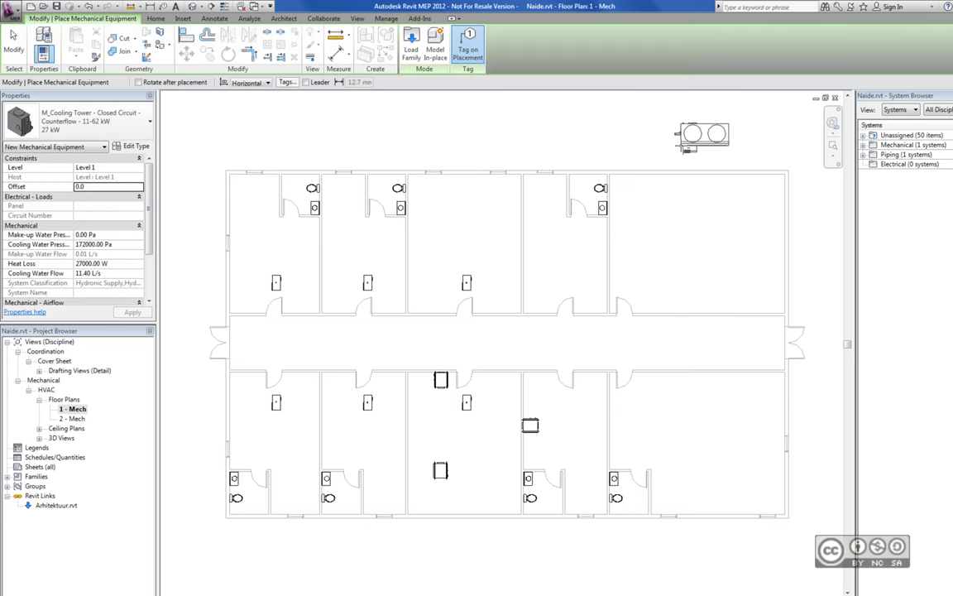
left_click(82, 120)
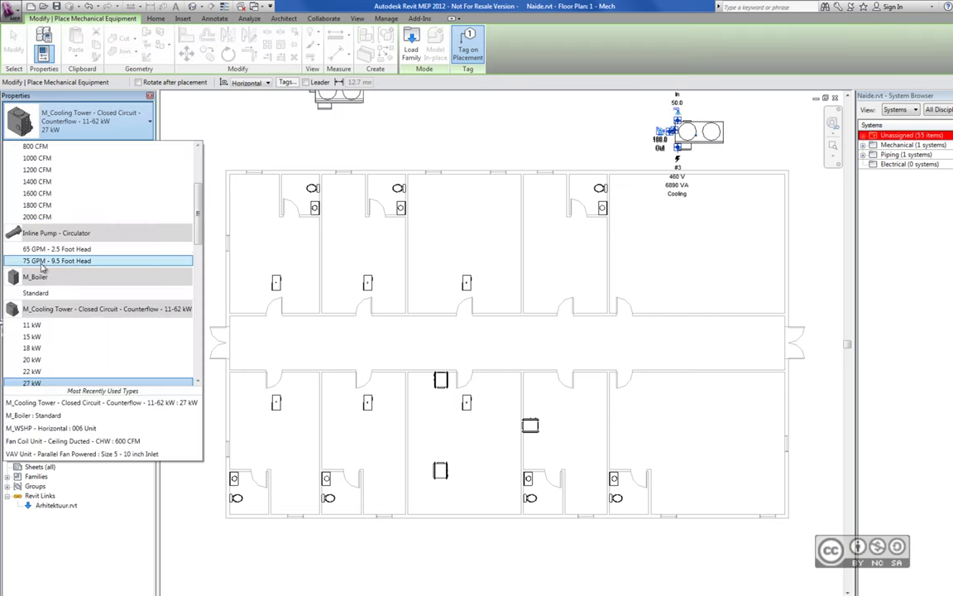
left_click(35, 293)
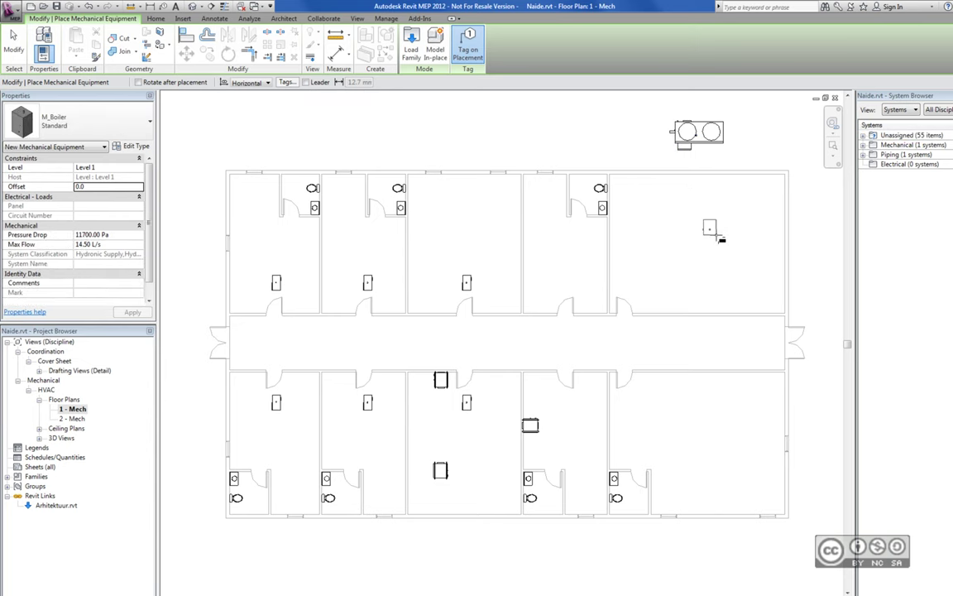
left_click(749, 217)
right_click(785, 239)
left_click(791, 244)
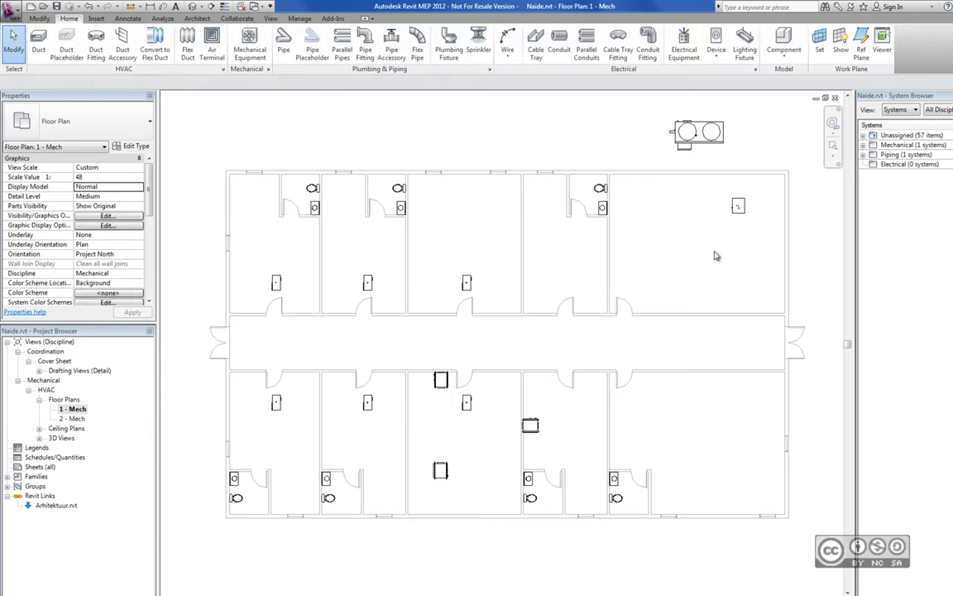
Step: Load the M_Centrifugal Pump - Horizontal family from Water-Side Components > Pumps
left_click(96, 19)
left_click(357, 42)
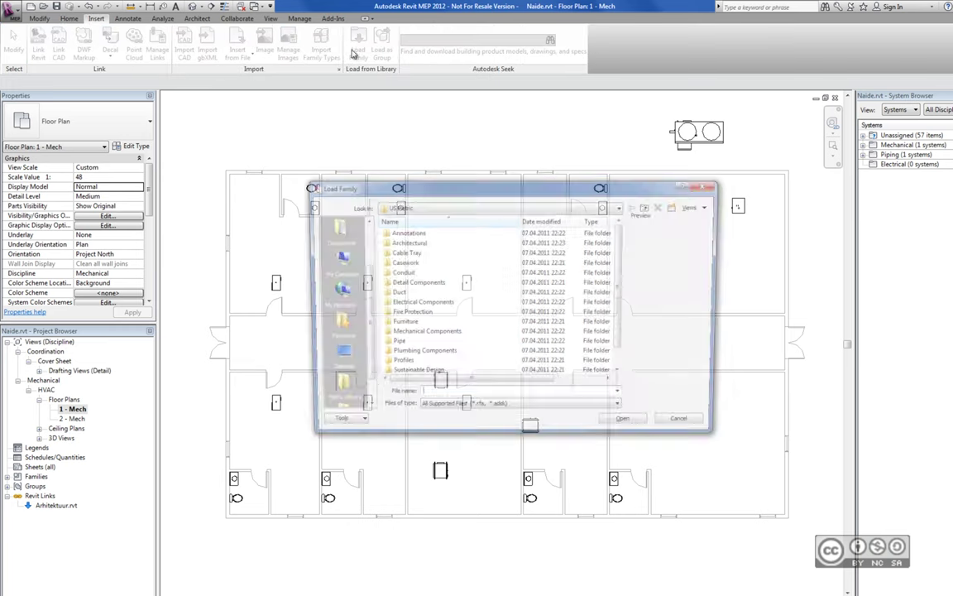
double_click(418, 262)
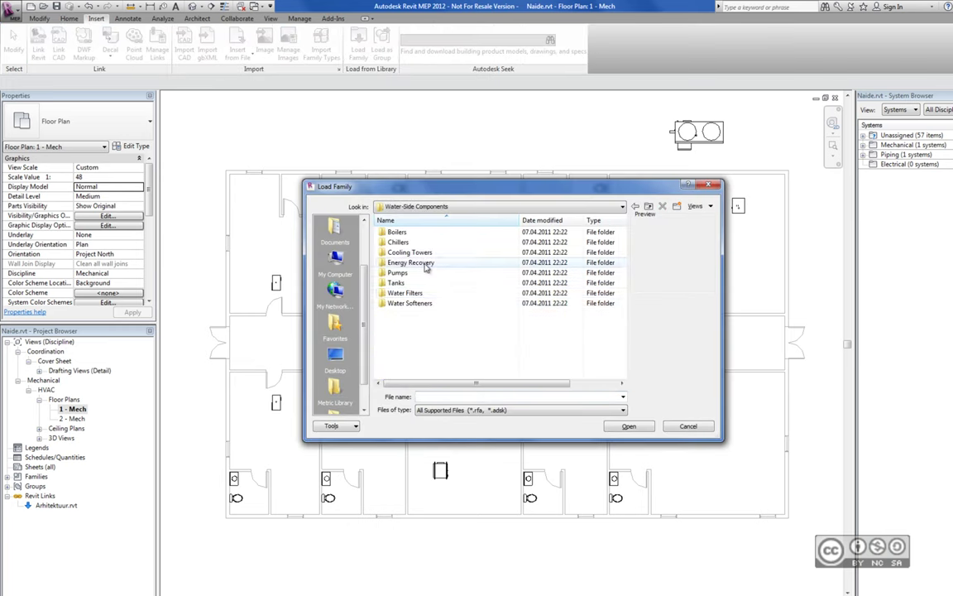
double_click(427, 273)
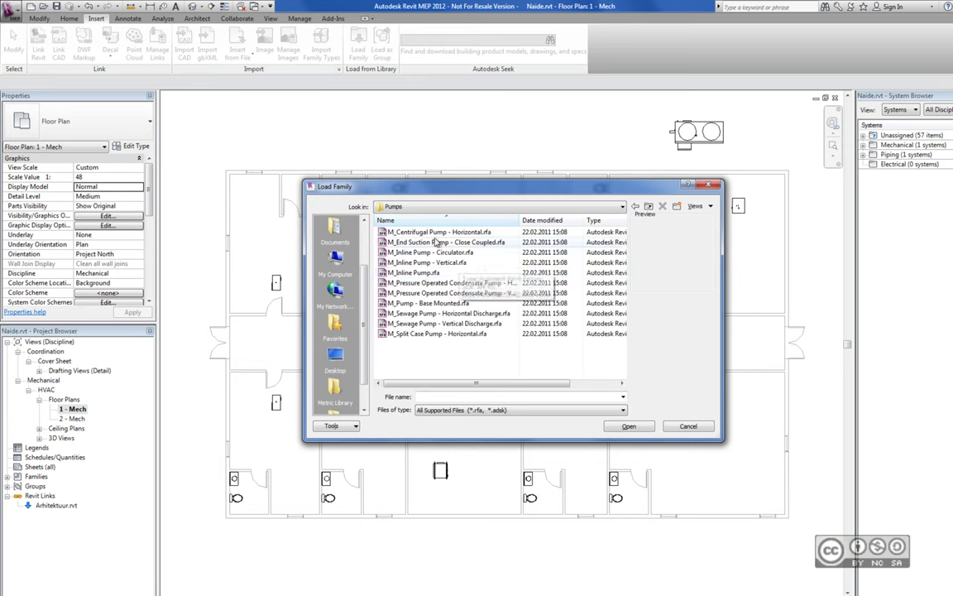
left_click(468, 233)
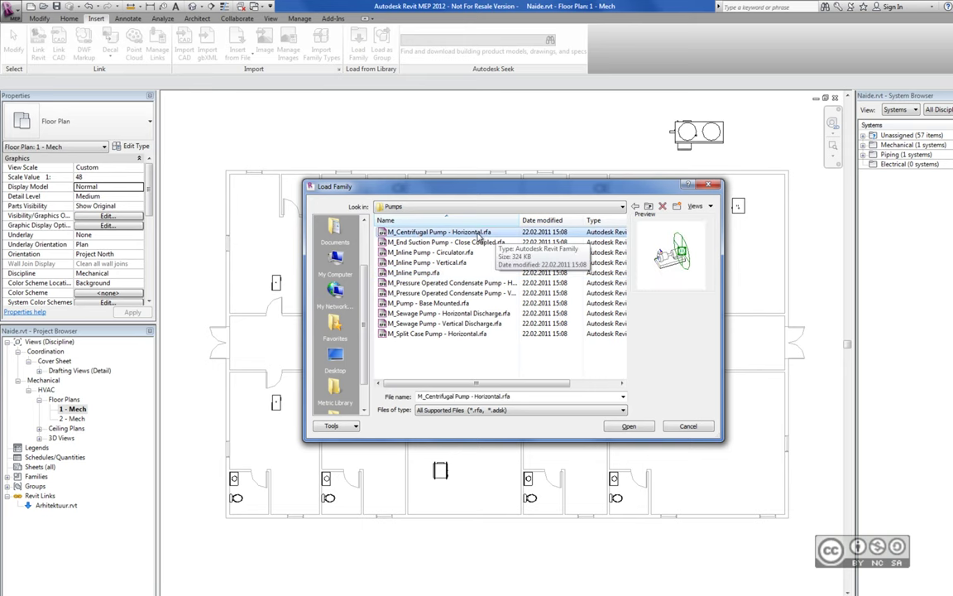
double_click(478, 235)
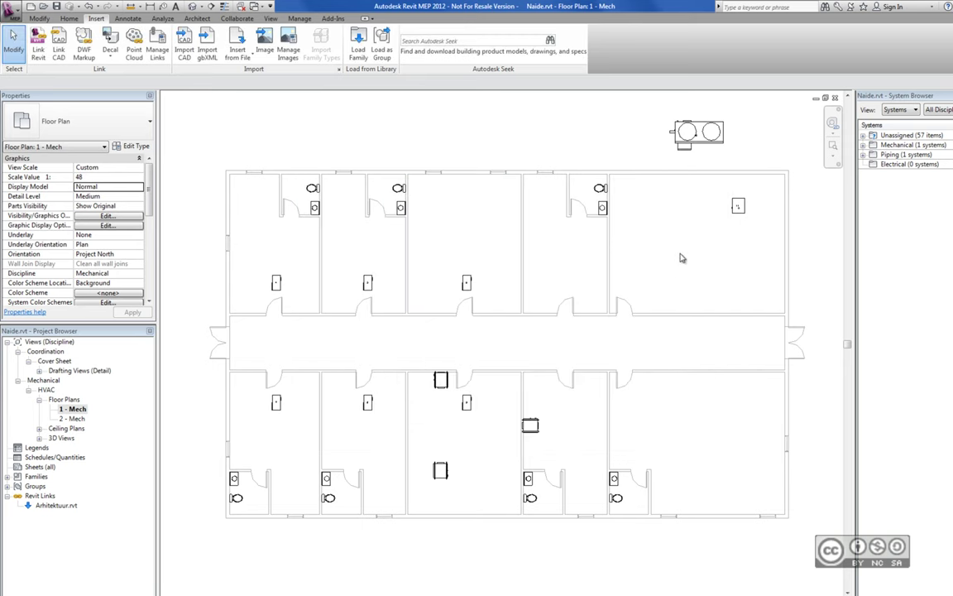
Step: Place two 5.4 LPS - 7.3 Meter Head centrifugal pumps side by side in the top-right room
key("m")
key("e")
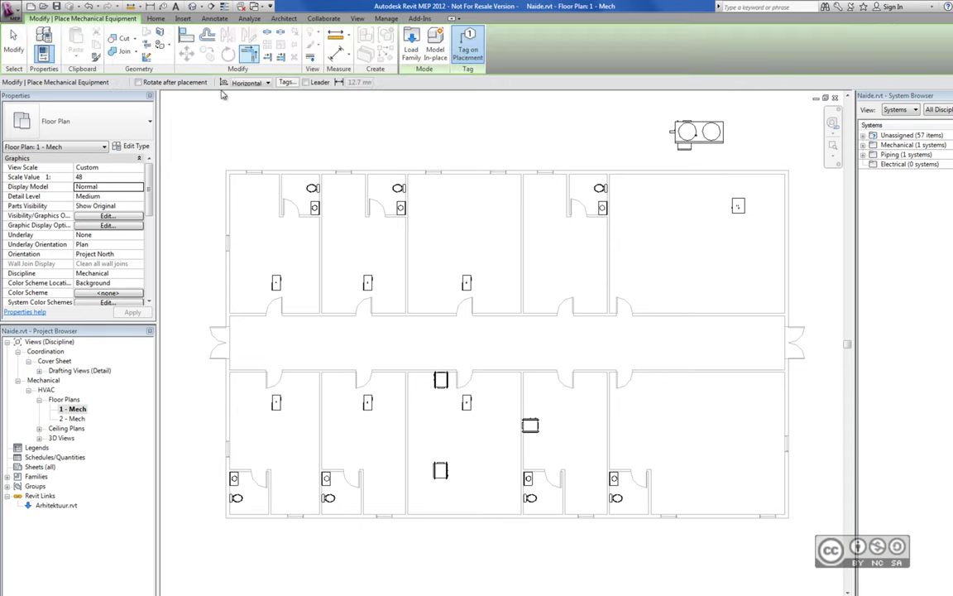
left_click(678, 232)
left_click(700, 233)
right_click(723, 250)
left_click(734, 258)
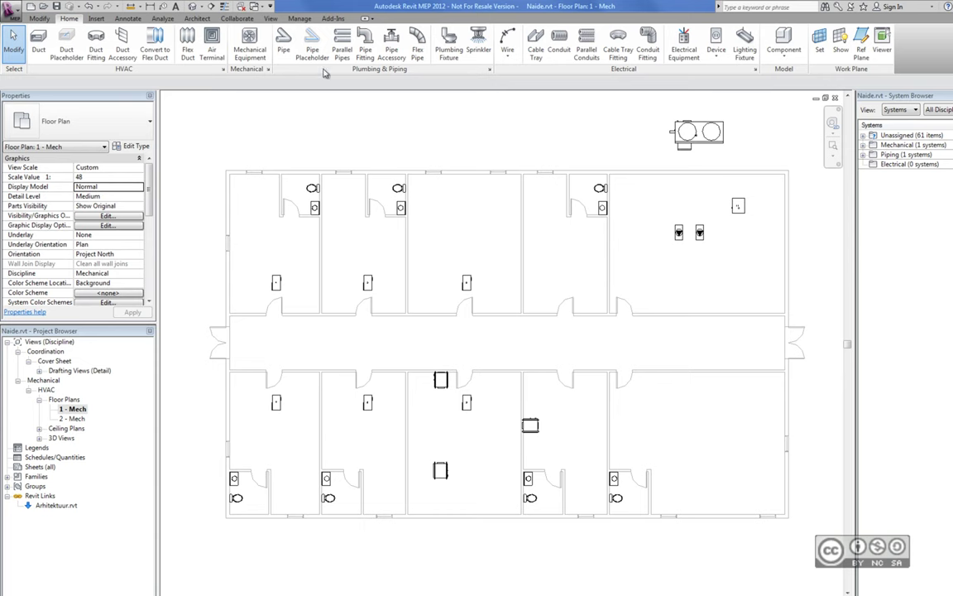
Step: Draw a 2600 mm-offset Hydronic Supply pipe along the corridor, turning up into the top-right room
left_click(284, 52)
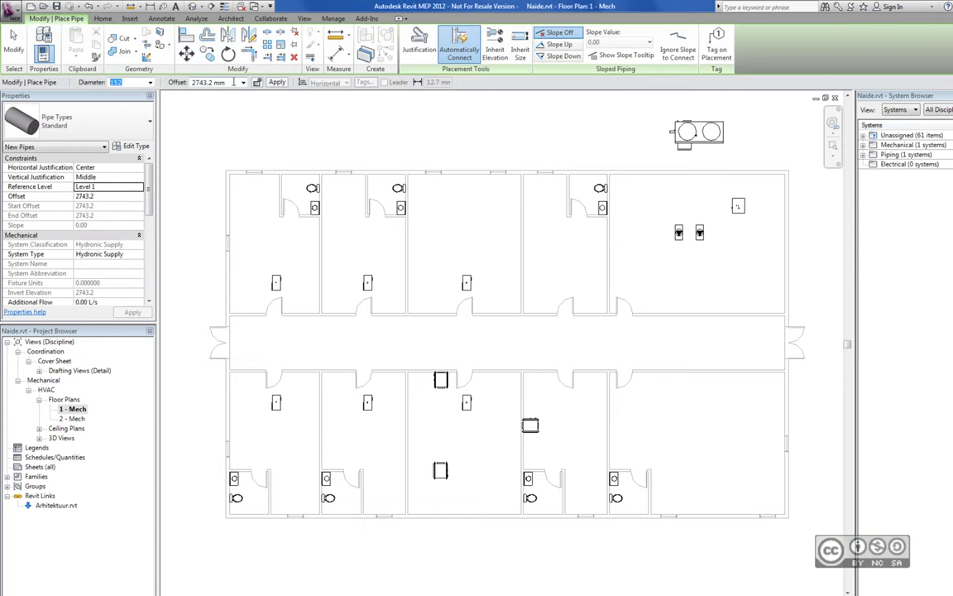
type("2600")
left_click(130, 83)
type("51")
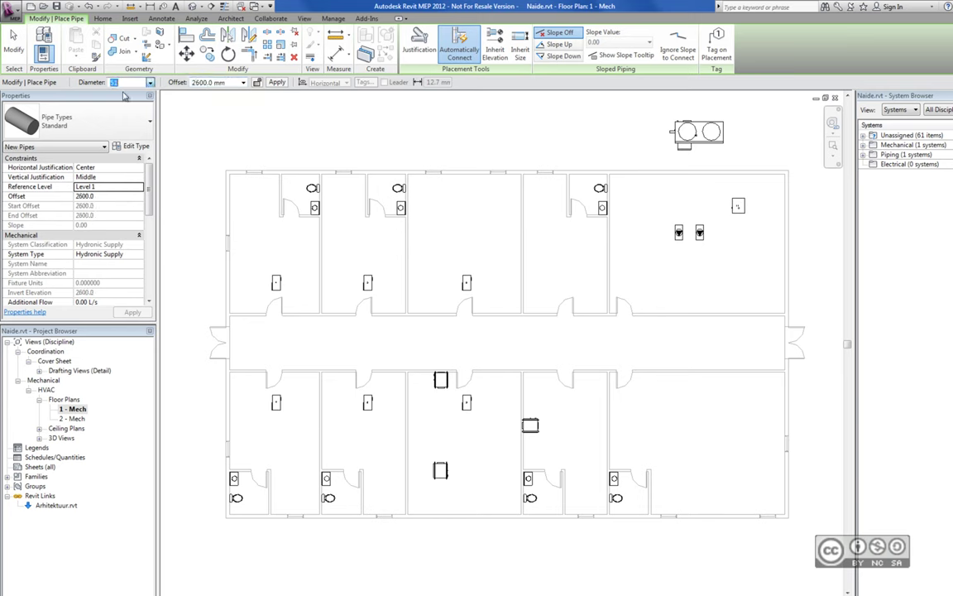
left_click(260, 352)
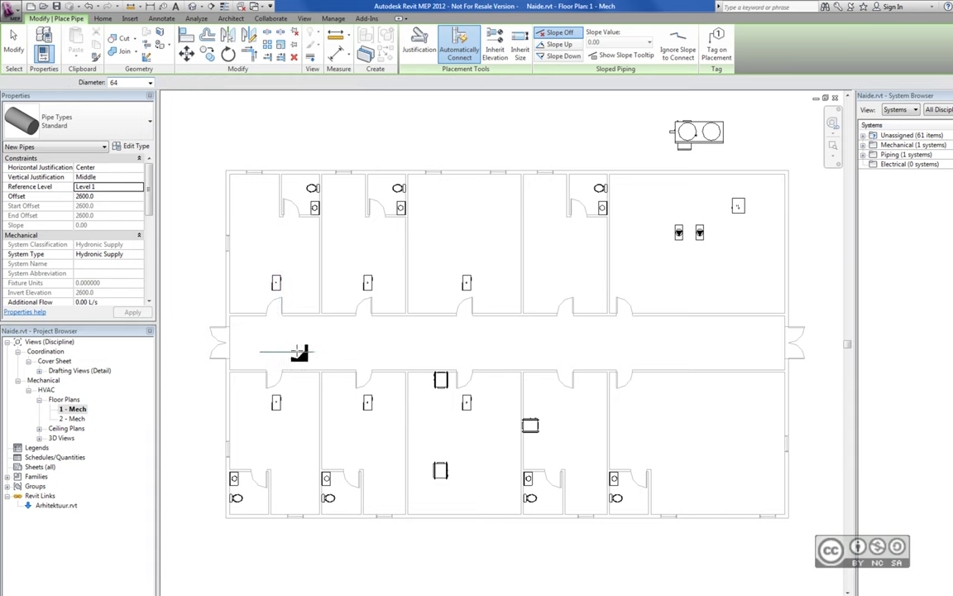
left_click(662, 352)
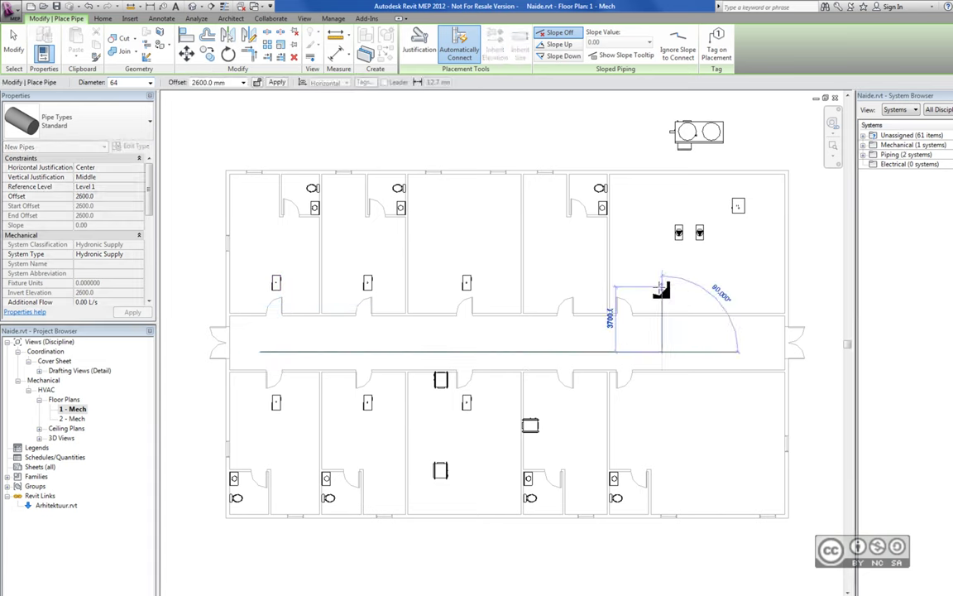
left_click(662, 287)
key("Escape")
key("Escape")
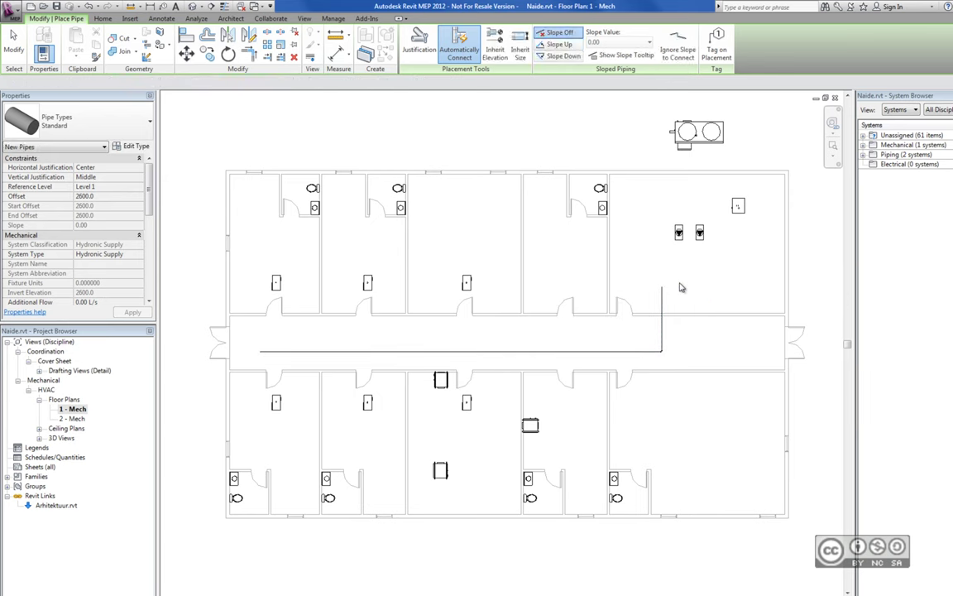
scroll(544, 254, "up", 1)
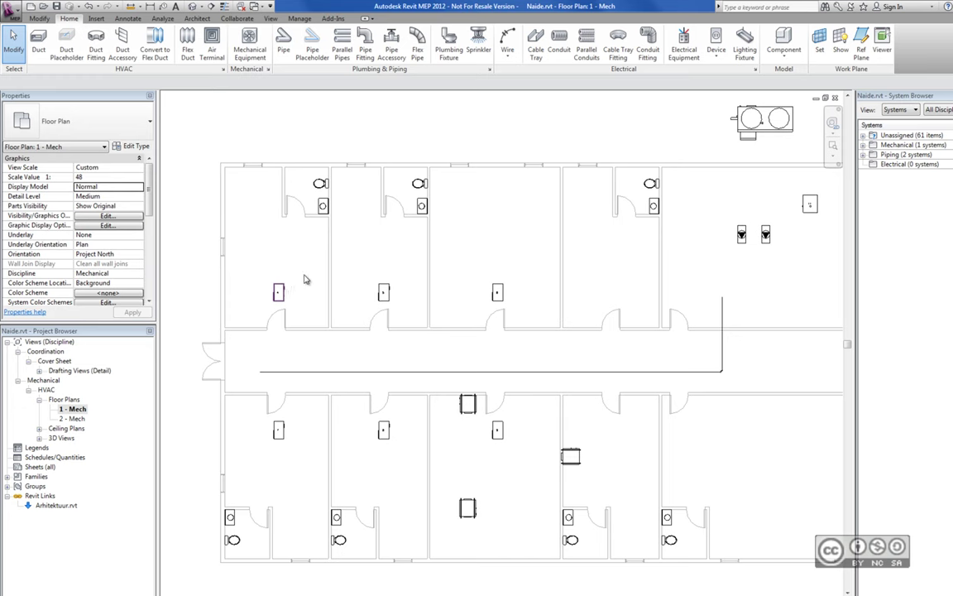
Step: Create a Hydronic Return piping system from the unit in the top-left room
left_click(304, 280)
left_click(550, 41)
left_click(523, 294)
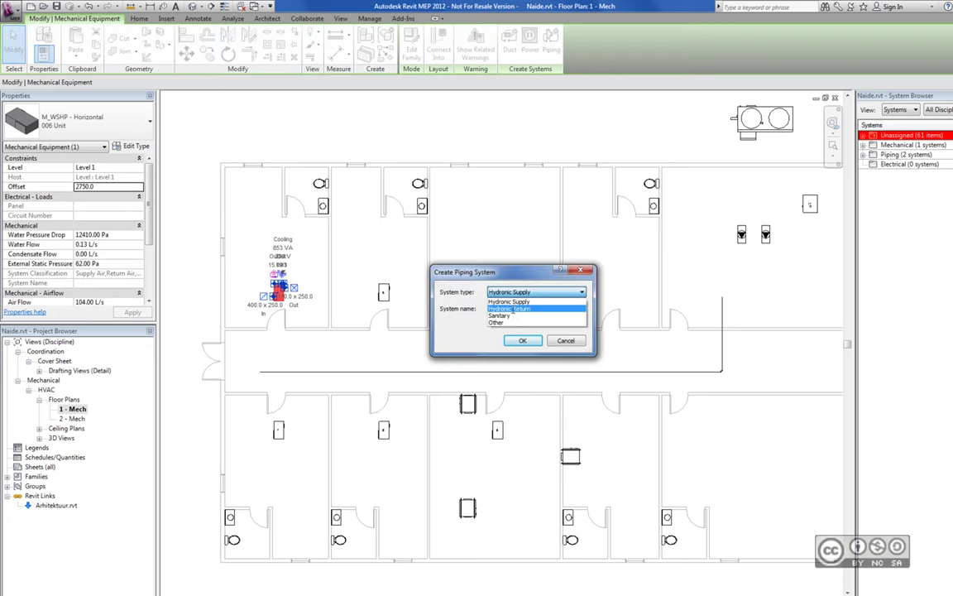
left_click(519, 308)
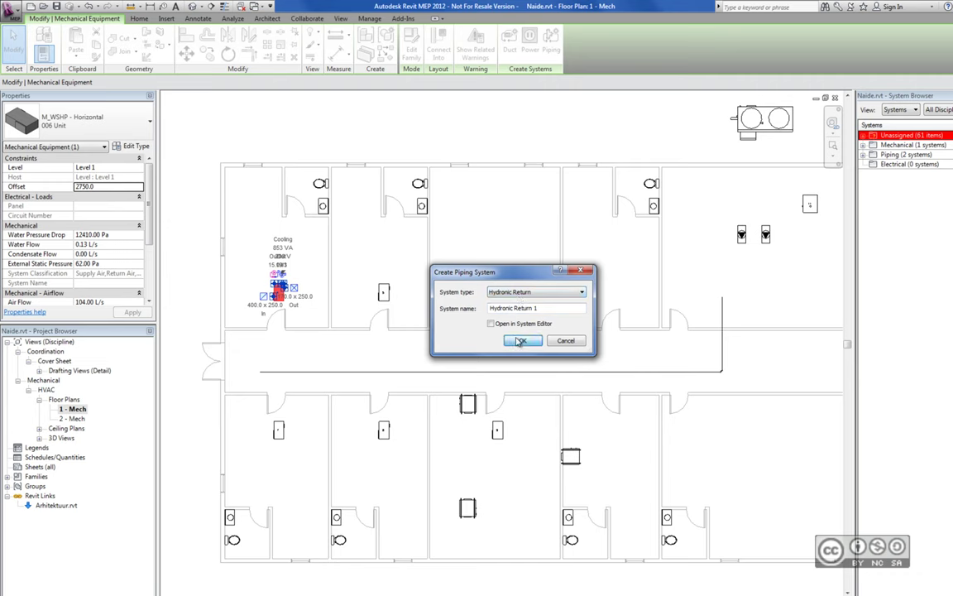
key("Return")
Step: Add the other room units to Hydronic Return 1 and finish editing the system
left_click(411, 43)
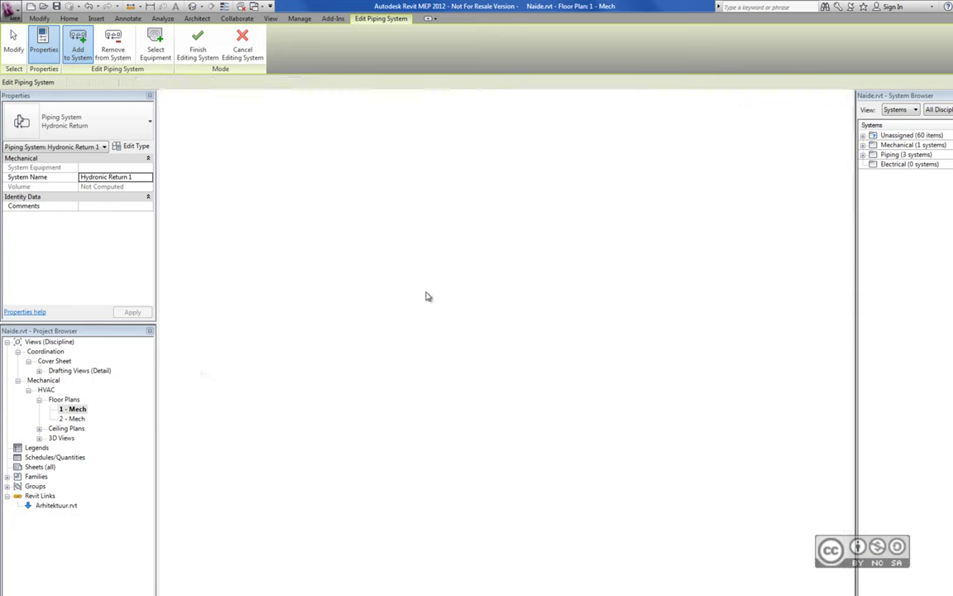
left_click(500, 293)
left_click(283, 432)
left_click(385, 430)
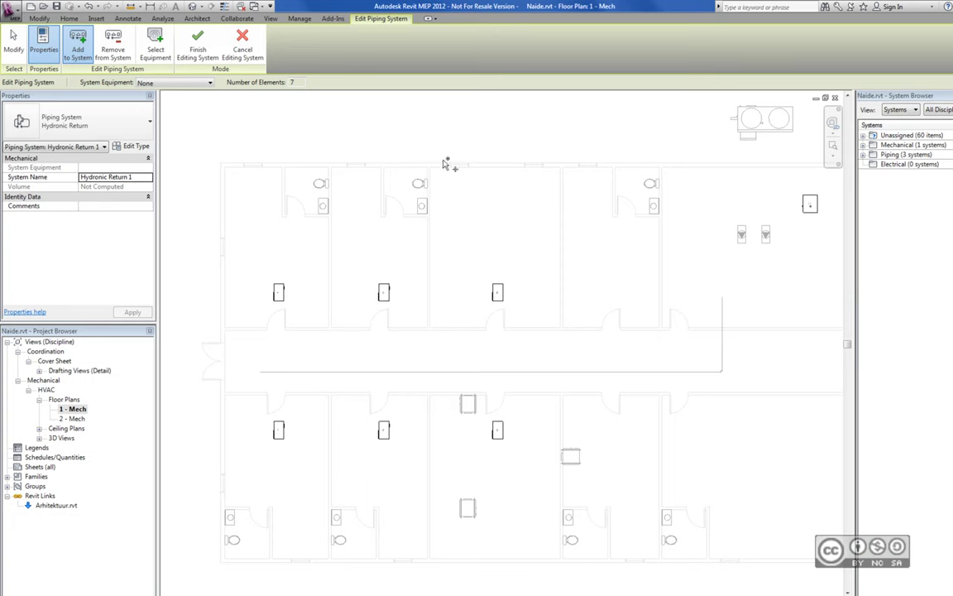
left_click(198, 55)
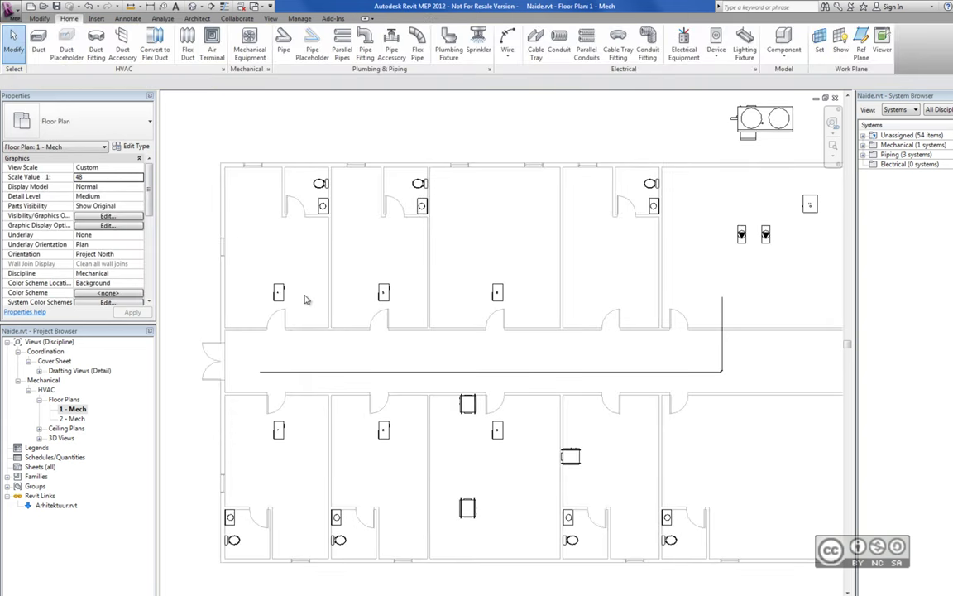
Step: Create the Hydronic Supply 2 system from the top-left heat pump, keeping the Hydronic Supply type
left_click(279, 286)
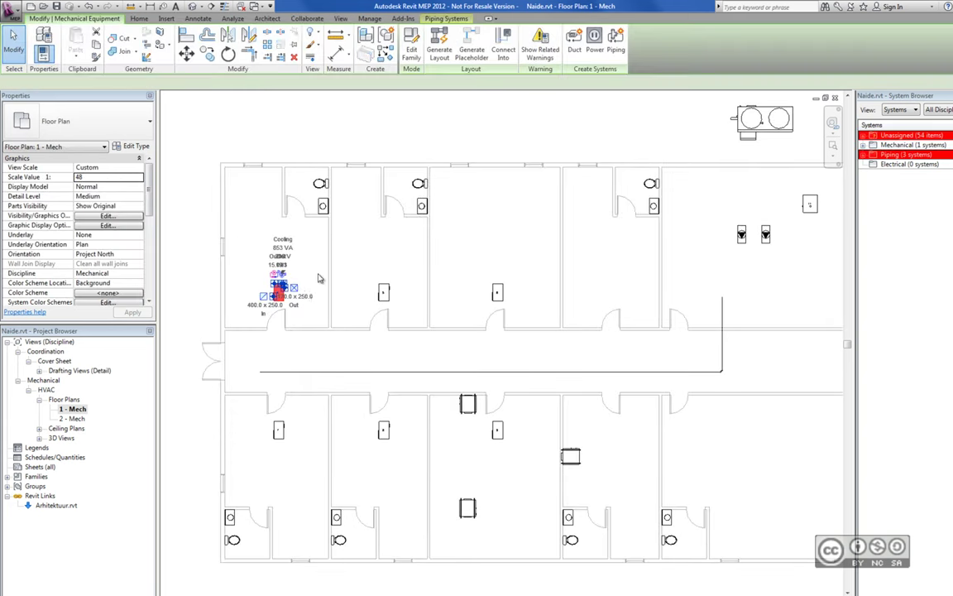
left_click(615, 42)
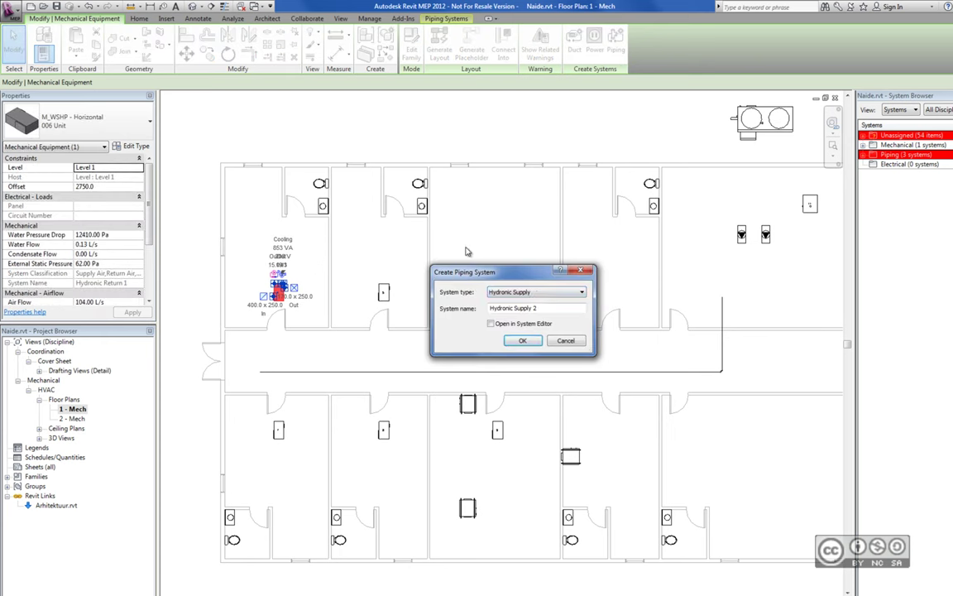
left_click(537, 293)
left_click(513, 297)
left_click(539, 296)
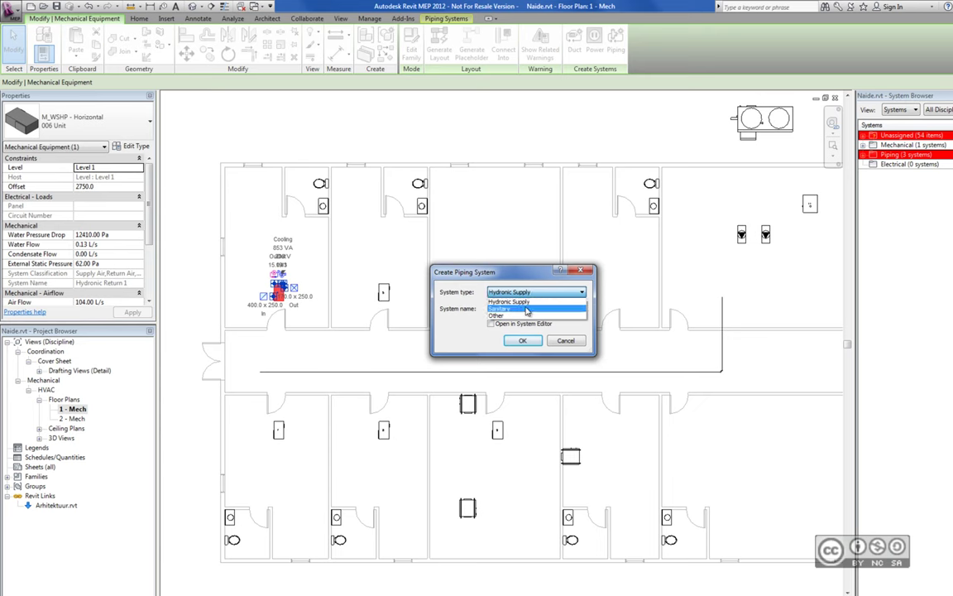
left_click(520, 293)
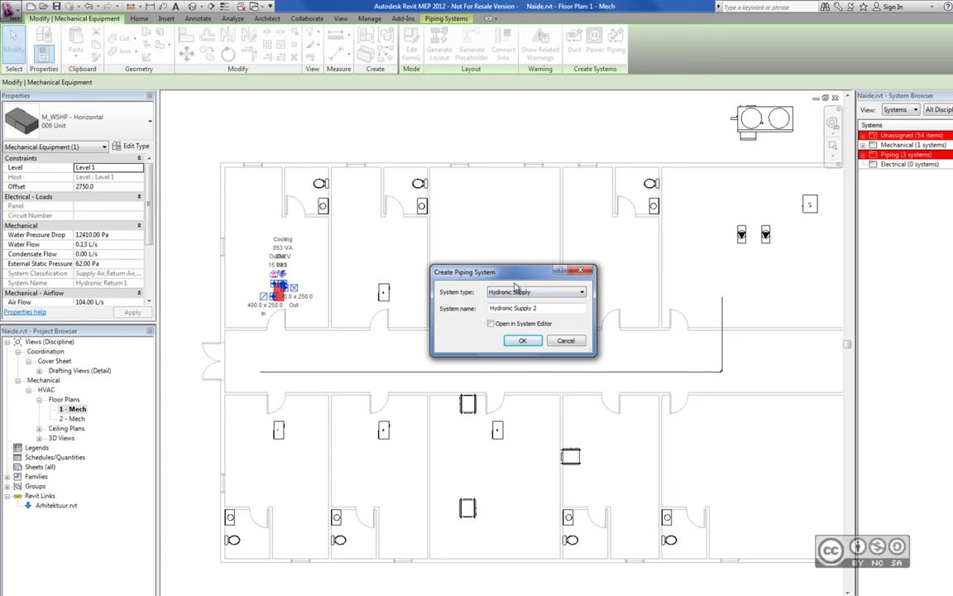
left_click(522, 340)
left_click(410, 45)
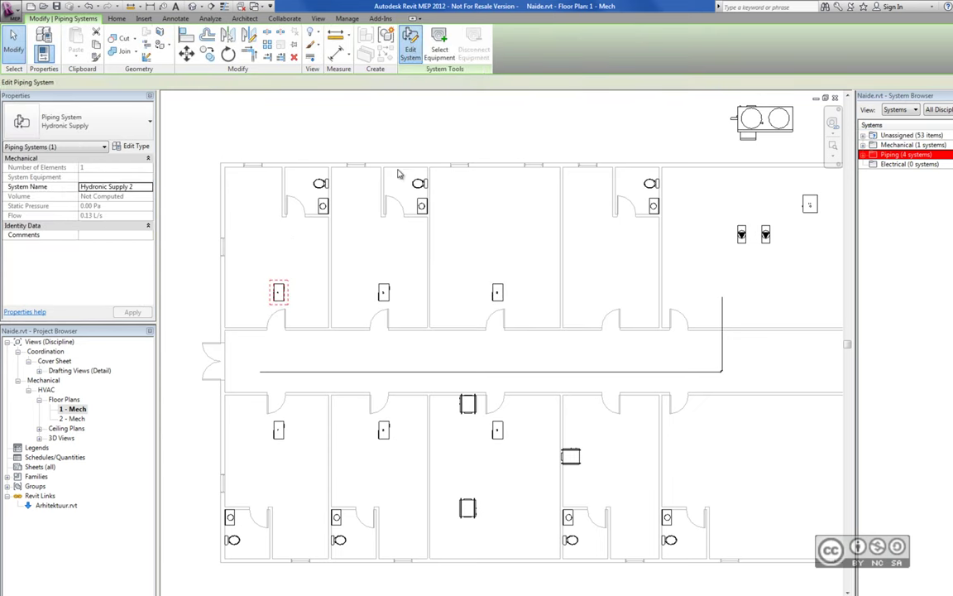
key("Escape")
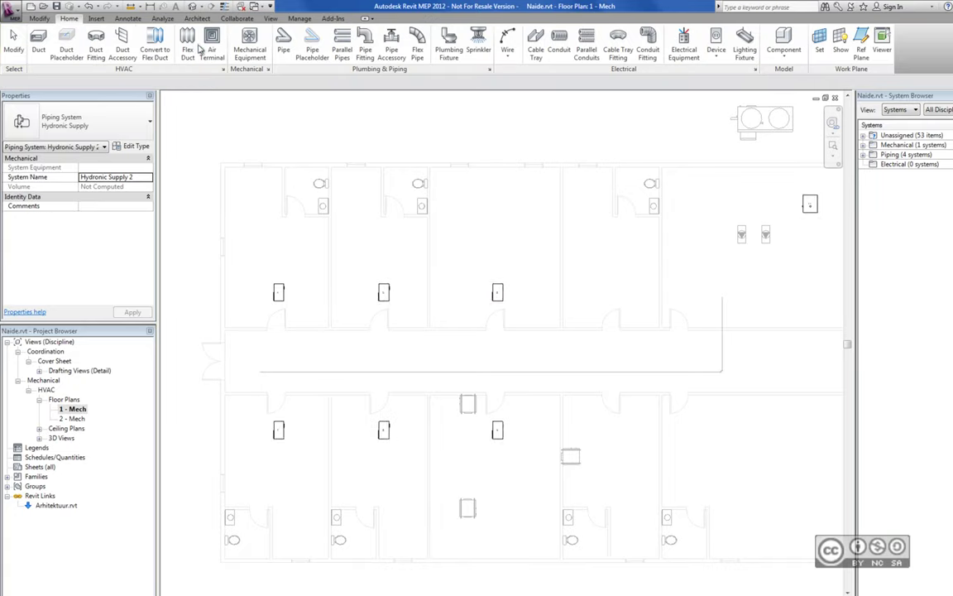
Step: Zoom into rooms 4 and 5 and start a pipe from unit 4's Hydronic Return connector
scroll(242, 305, "up", 2)
scroll(242, 306, "up", 1)
scroll(248, 302, "up", 1)
scroll(395, 291, "up", 1)
scroll(384, 267, "up", 1)
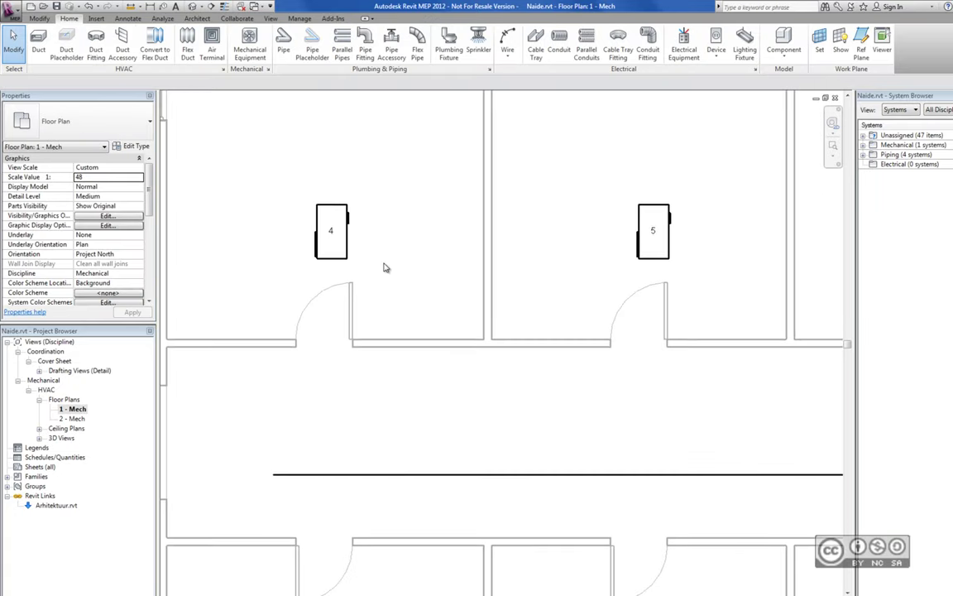
left_click(346, 220)
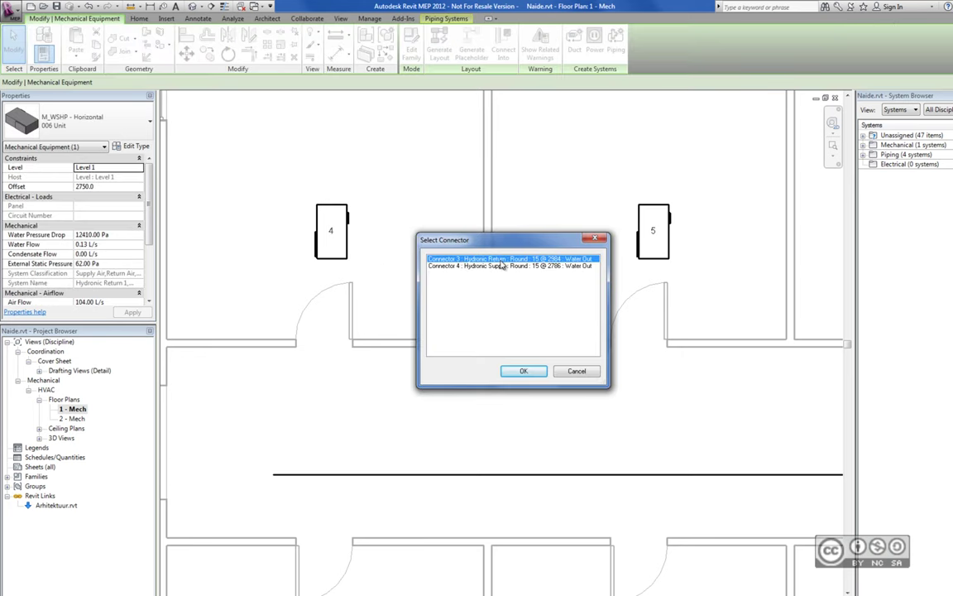
double_click(500, 260)
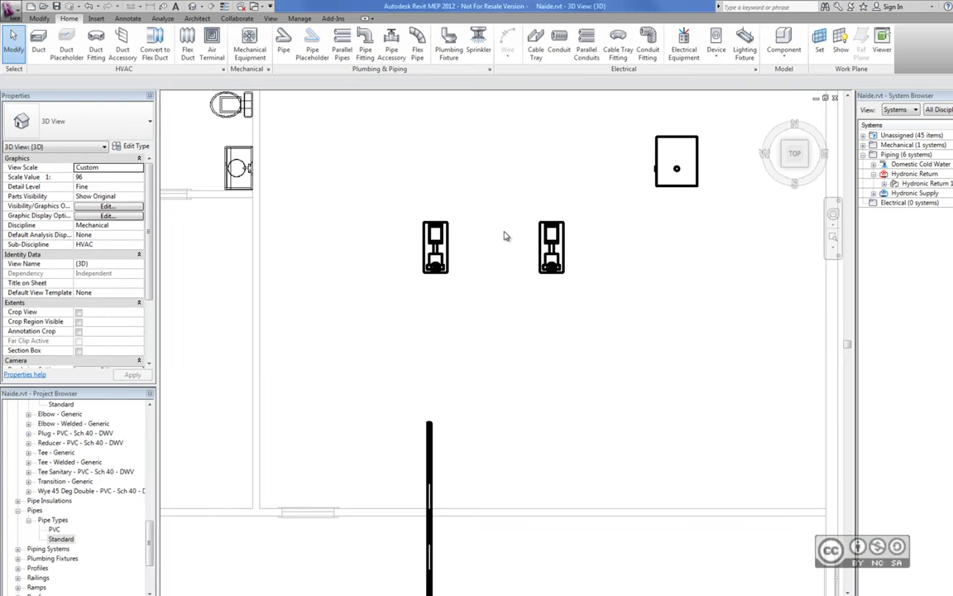
Step: Draw a pipe between the two pumps' connectors with Inherit Elevation turned on
scroll(493, 281, "up", 2)
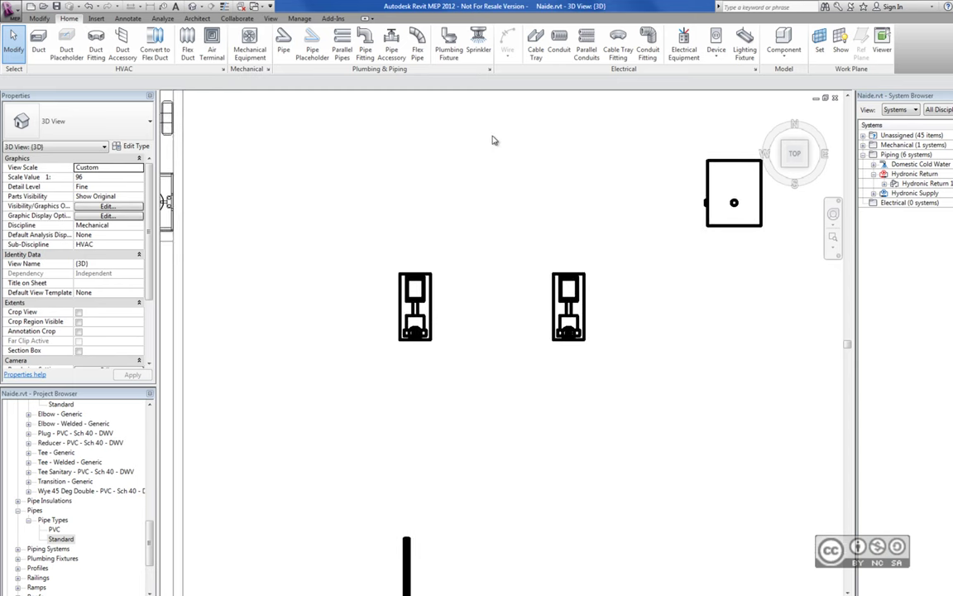
middle_click_drag(492, 141, 485, 385)
scroll(407, 456, "up", 1)
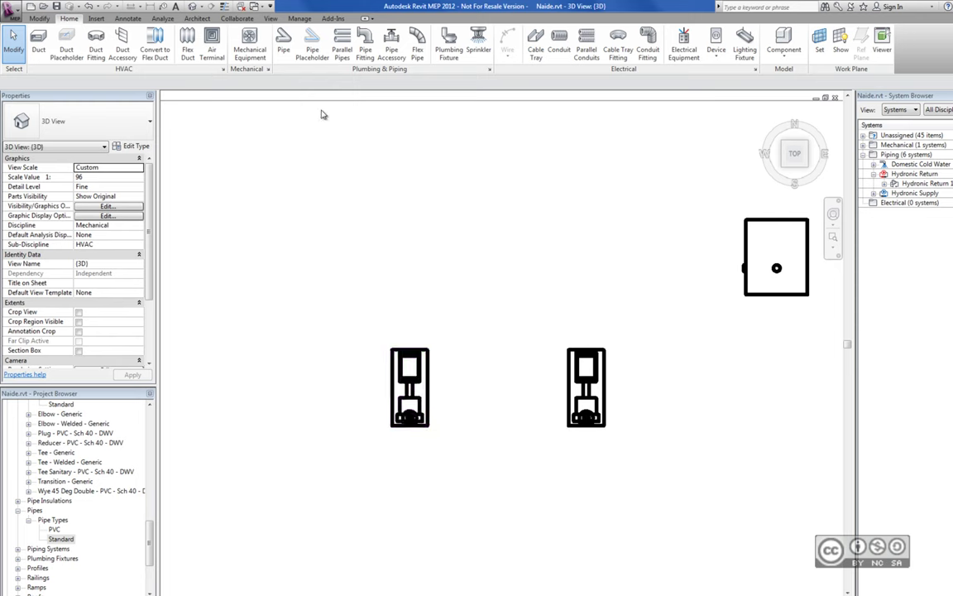
key("p")
key("i")
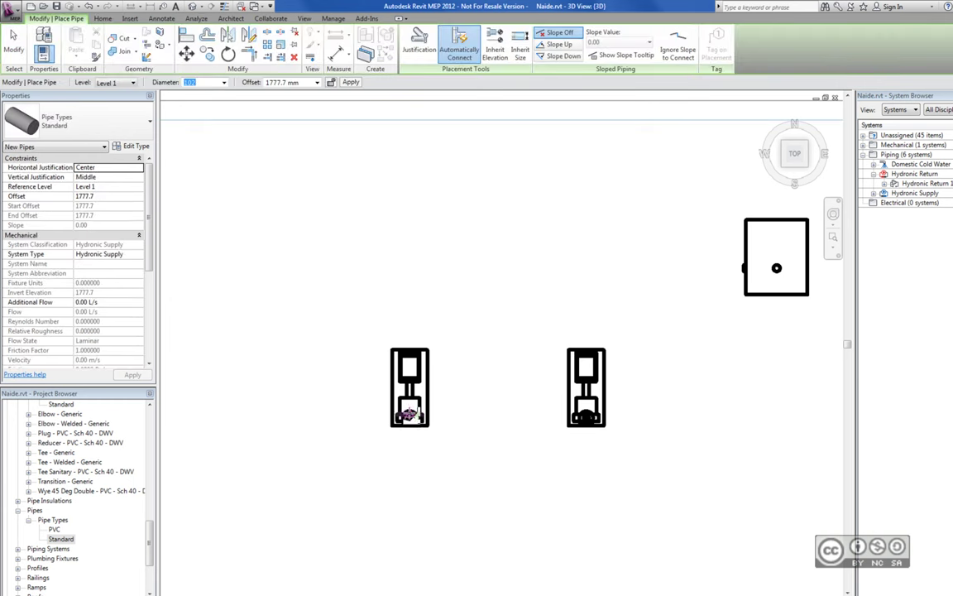
scroll(410, 416, "up", 3)
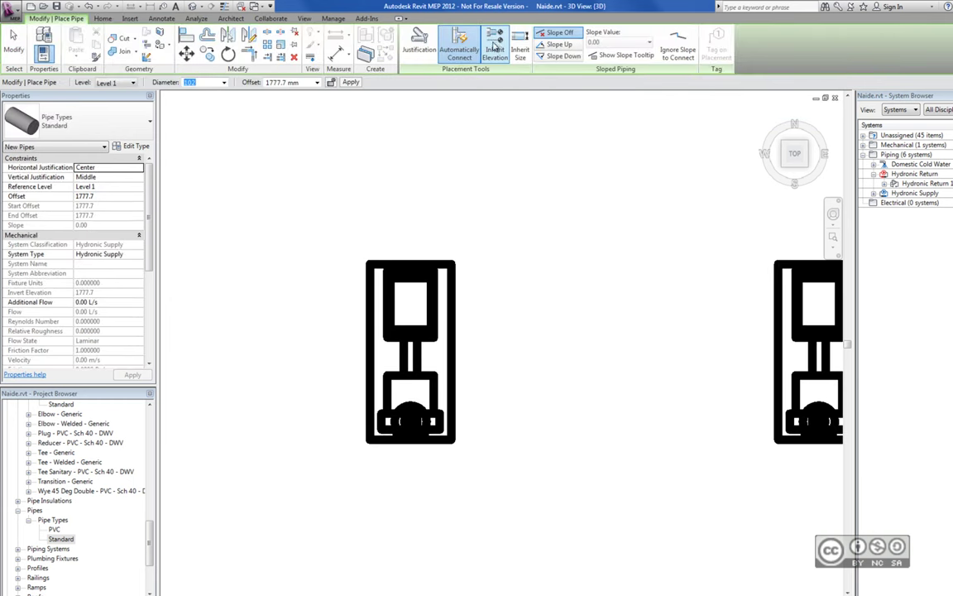
left_click(495, 53)
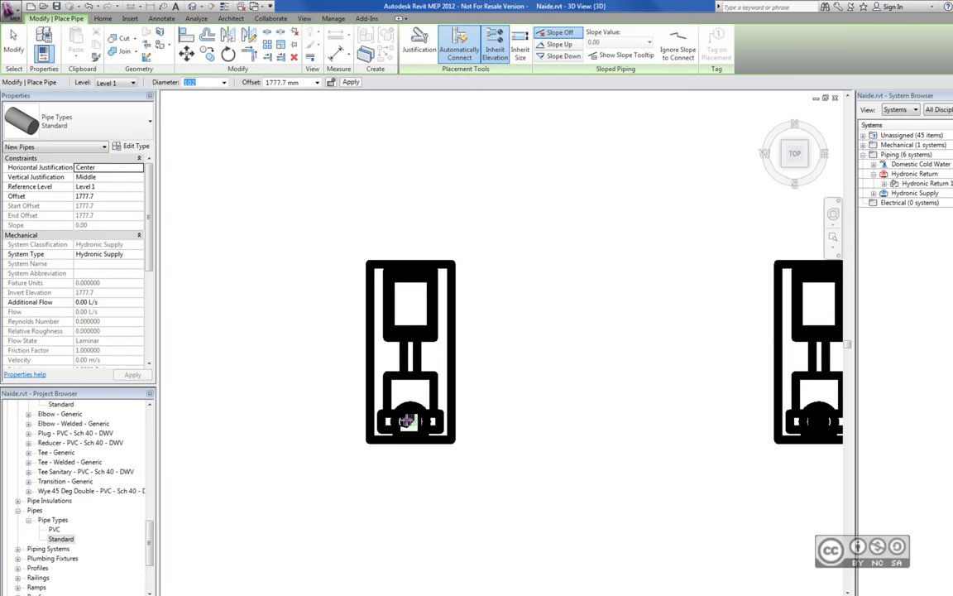
scroll(417, 422, "up", 2)
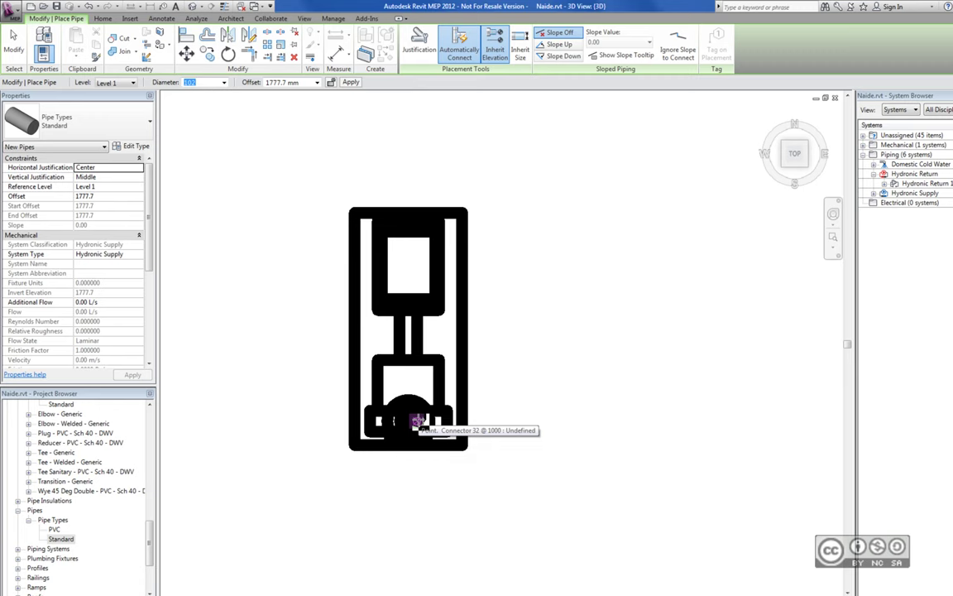
left_click(417, 422)
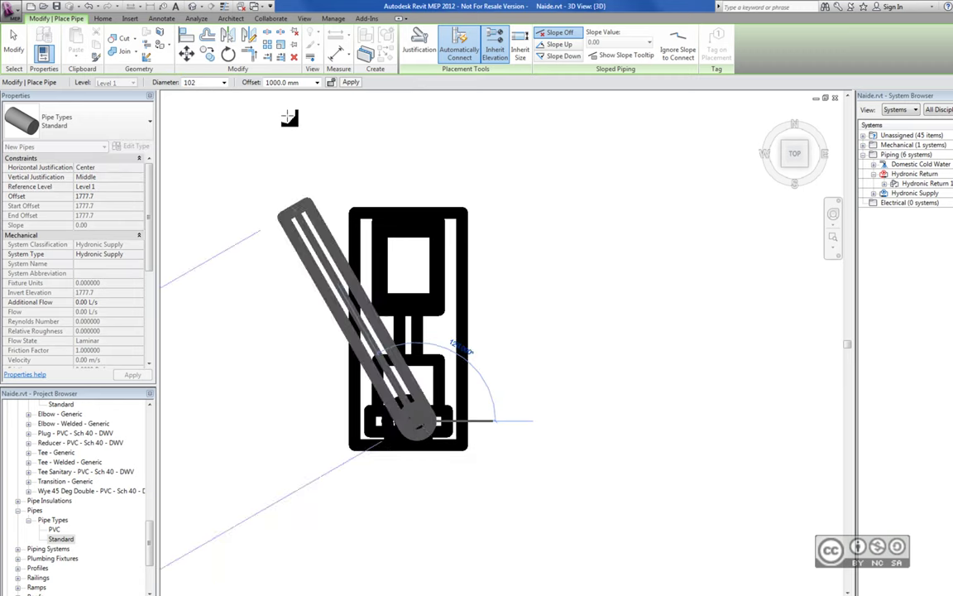
middle_click_drag(767, 432, 580, 426)
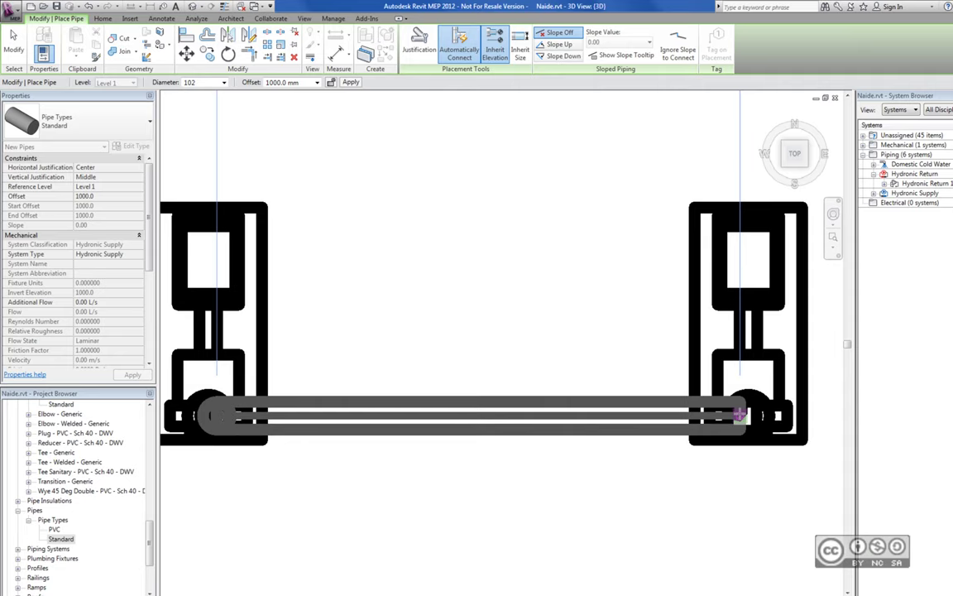
left_click(741, 414)
key("Escape")
key("Escape")
Step: In the isometric view, check the connecting pipe's diameter and draw a U-shaped pipe between the pumps
left_click(784, 165)
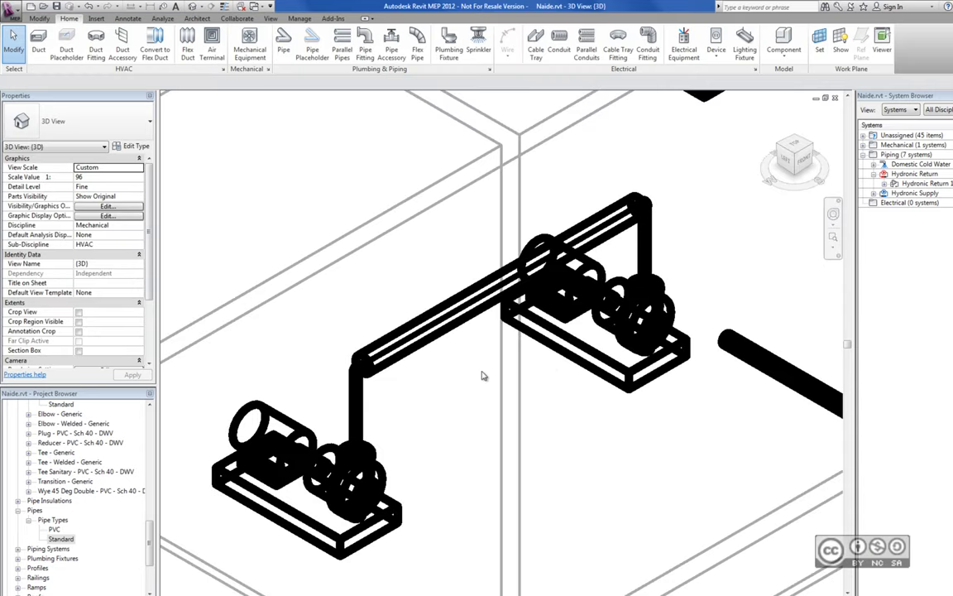
left_click(405, 345)
left_click(137, 86)
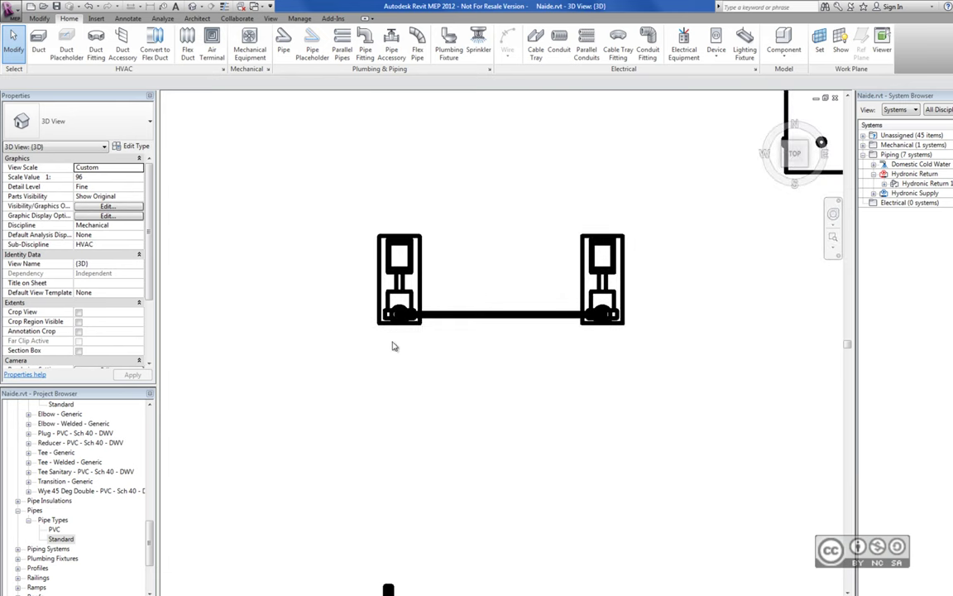
key("p")
key("i")
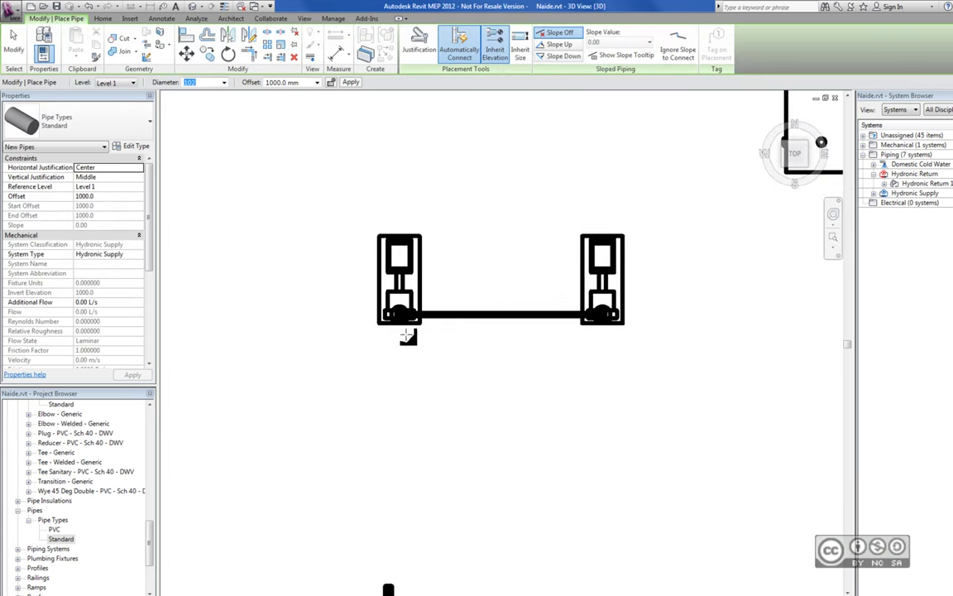
left_click(400, 323)
left_click(603, 314)
key("Escape")
key("Escape")
scroll(451, 329, "down", 2)
middle_click_drag(450, 329, 493, 297)
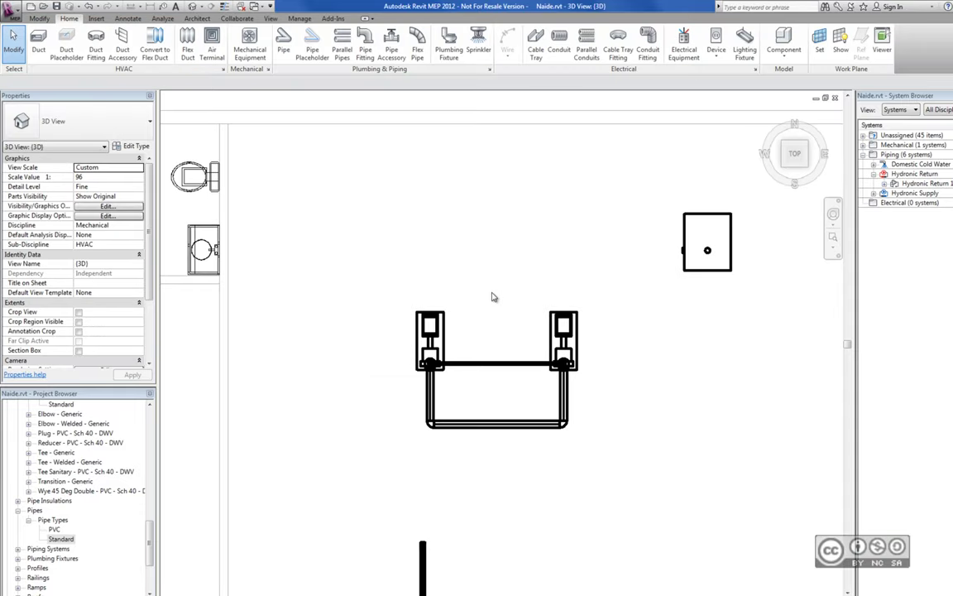
scroll(487, 364, "up", 3)
scroll(477, 313, "up", 1)
scroll(485, 375, "up", 2)
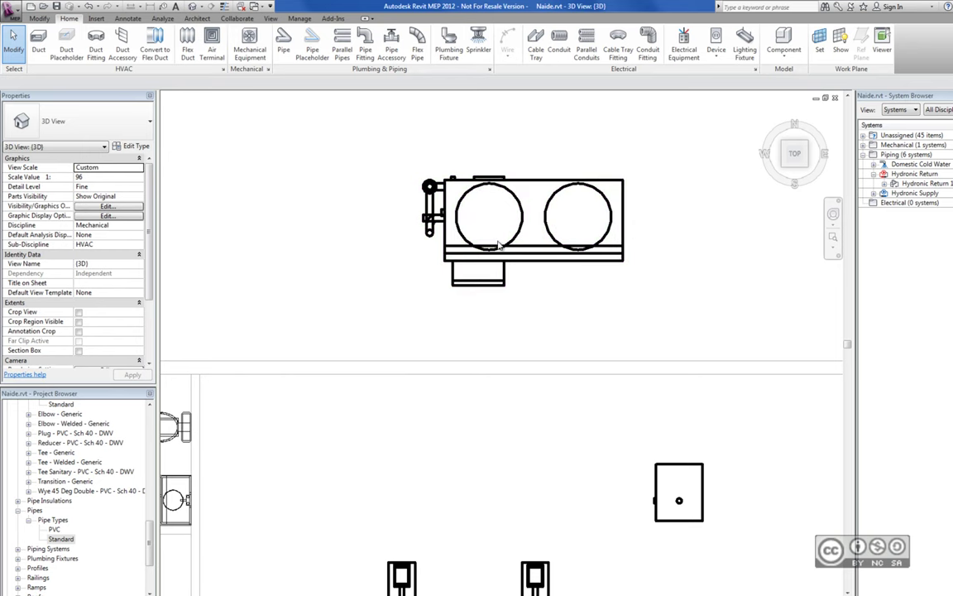
Step: Start a vertical pipe from the cooling tower's supply connector, then cancel the pipe command
left_click(499, 244)
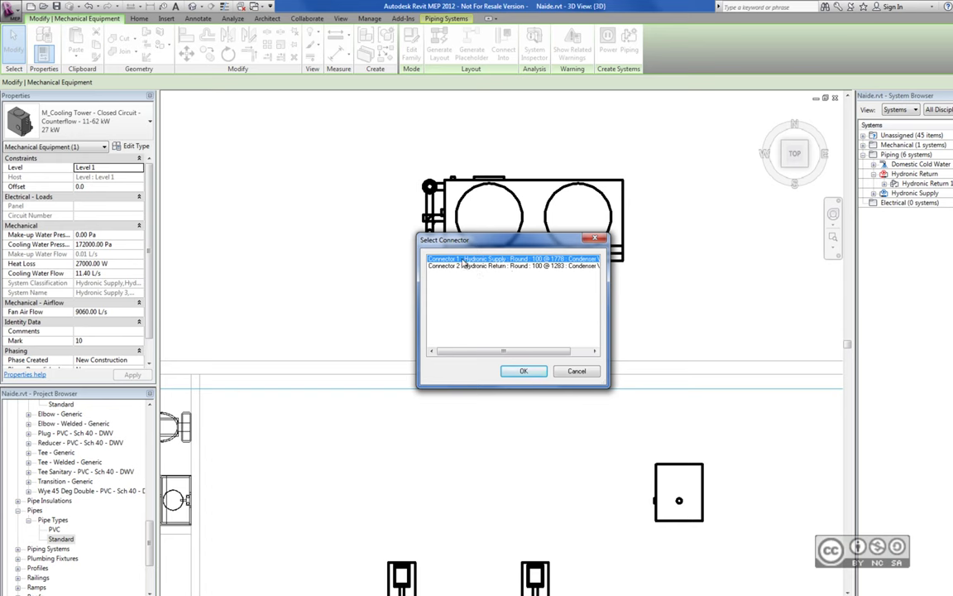
double_click(494, 259)
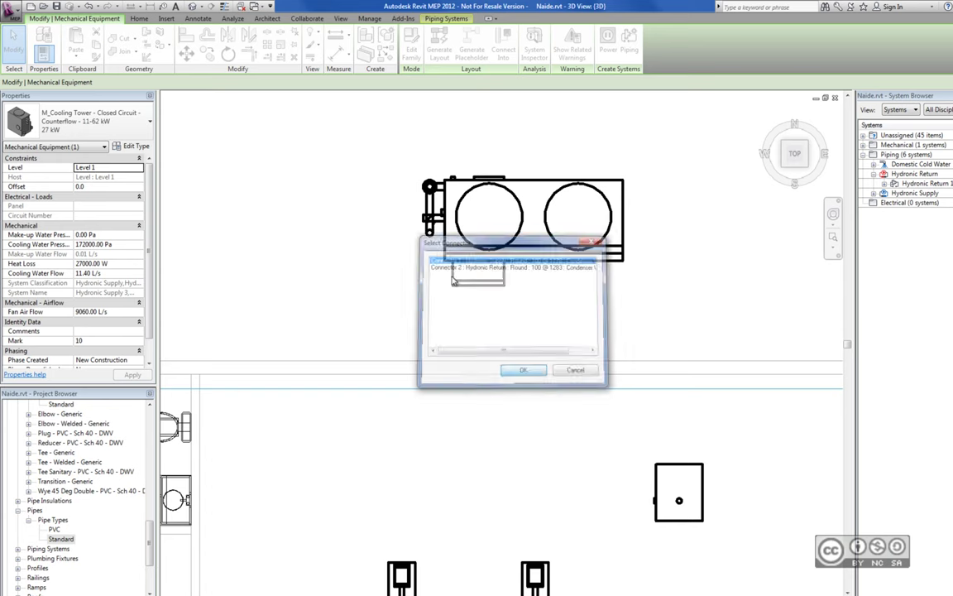
key("Escape")
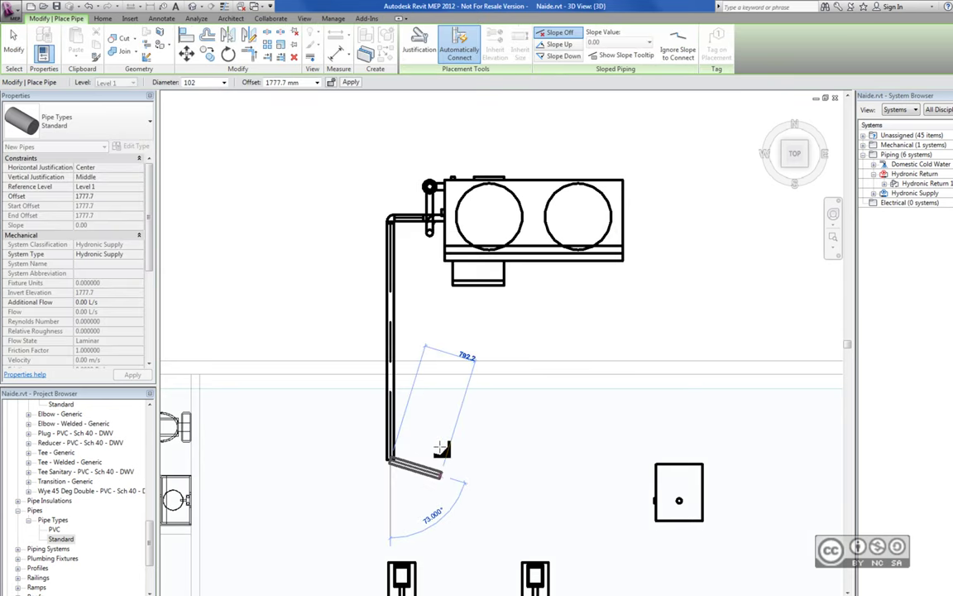
right_click(409, 400)
left_click(432, 414)
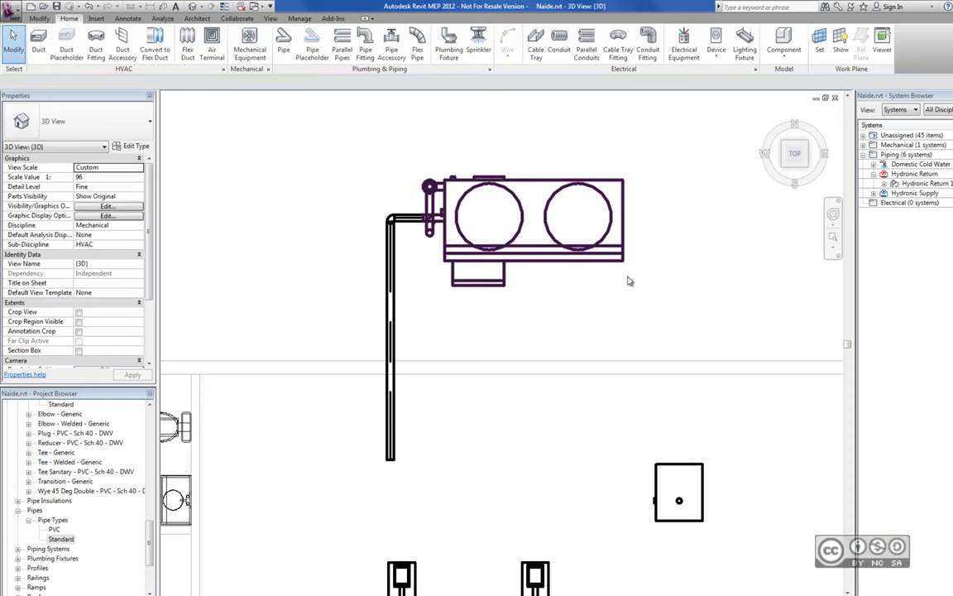
Step: Move the cooling tower right and shift its vertical pipe onto the pump header
left_click(523, 225)
left_click_drag(523, 225, 587, 227)
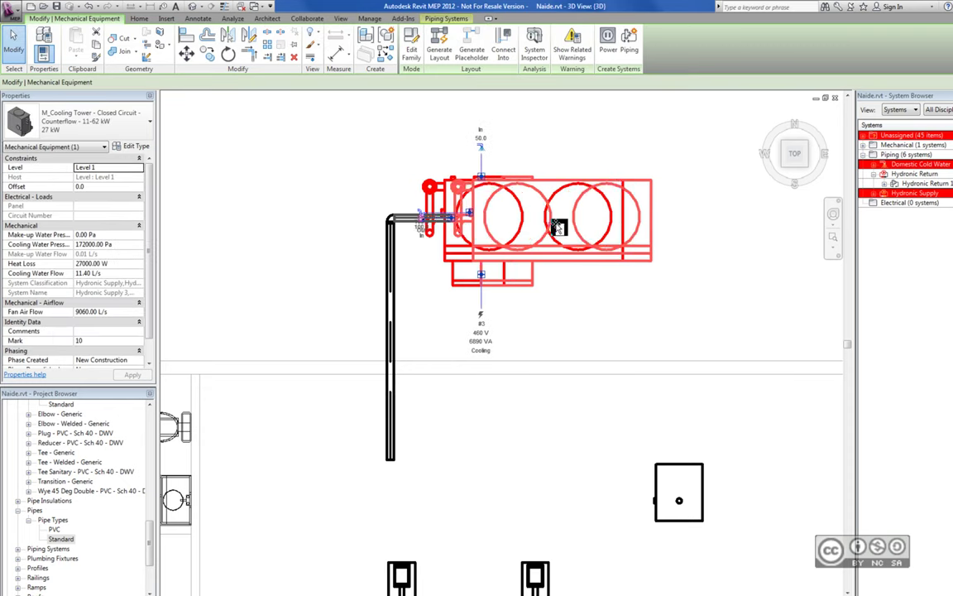
left_click(408, 329)
left_click_drag(409, 329, 466, 363)
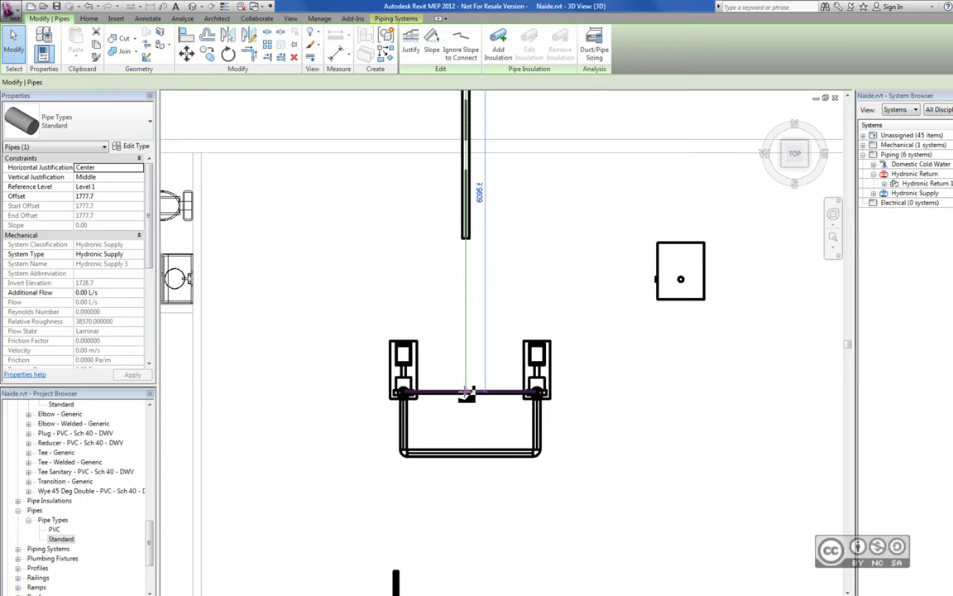
left_click(782, 169)
Step: Check the pipe offsets in 3D, then draw a new vertical pipe from the cooling tower down to the pump piping
left_click(782, 170)
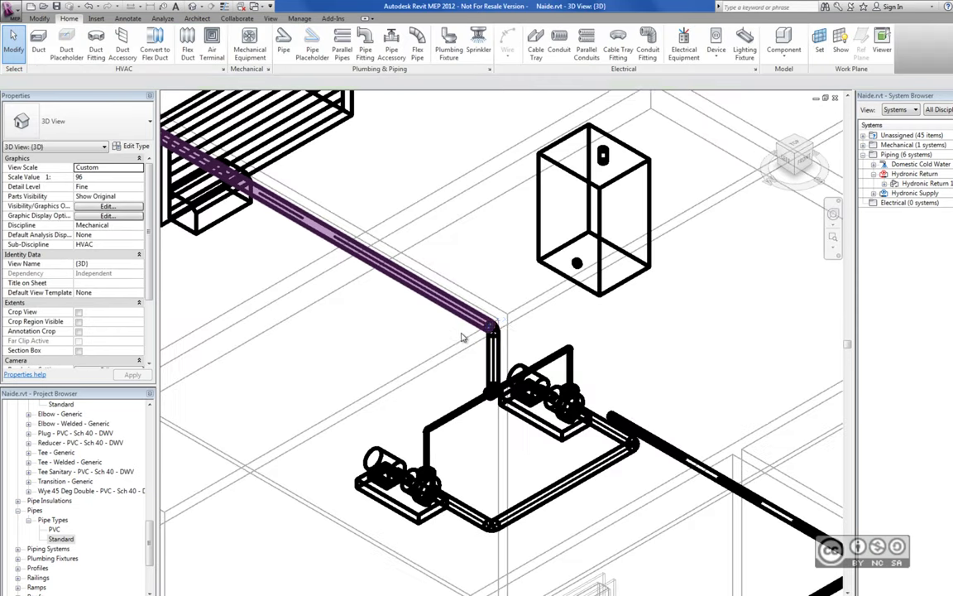
left_click(447, 332)
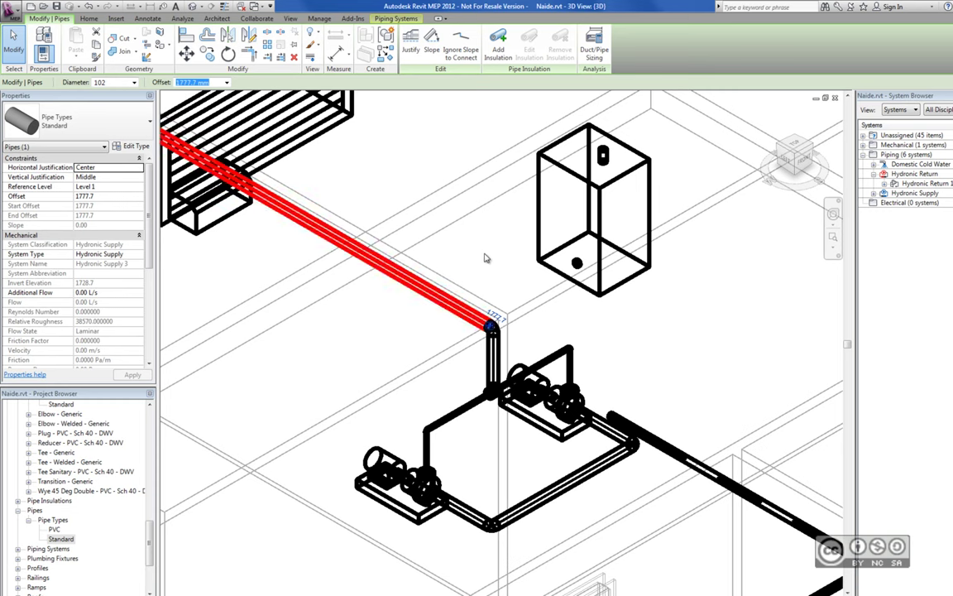
left_click(459, 411)
left_click(538, 365)
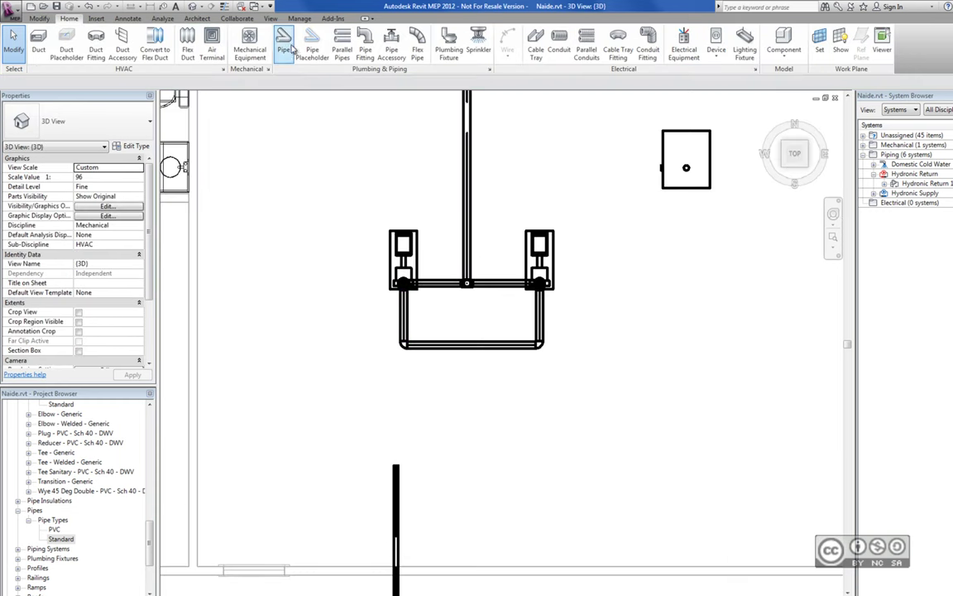
left_click(285, 45)
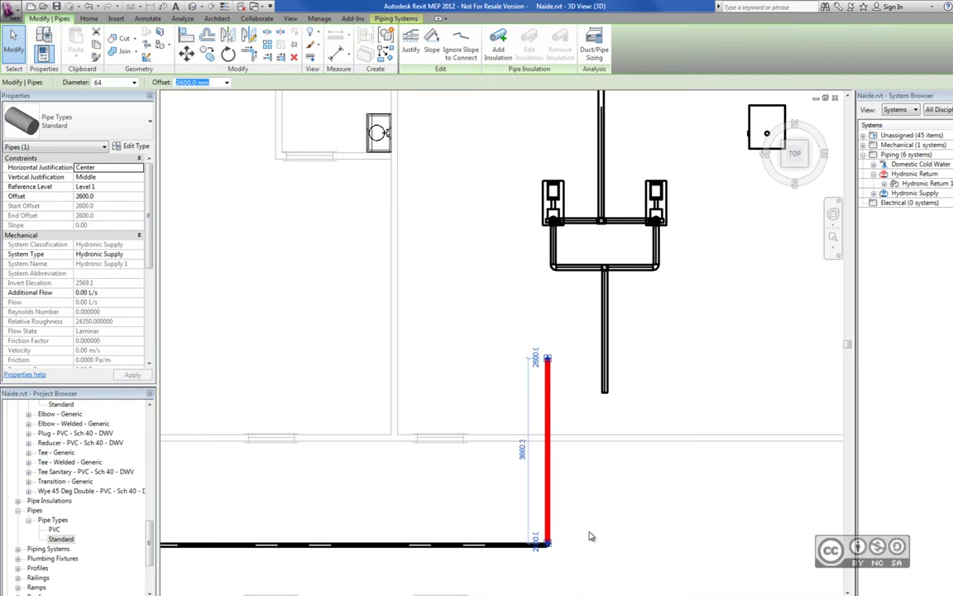
left_click_drag(546, 495, 558, 354)
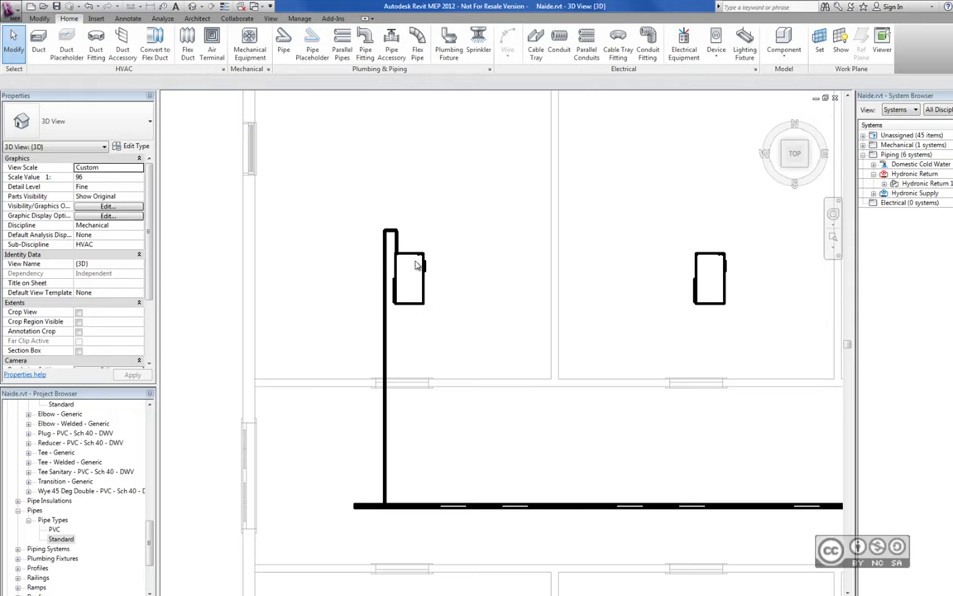
key("p")
key("i")
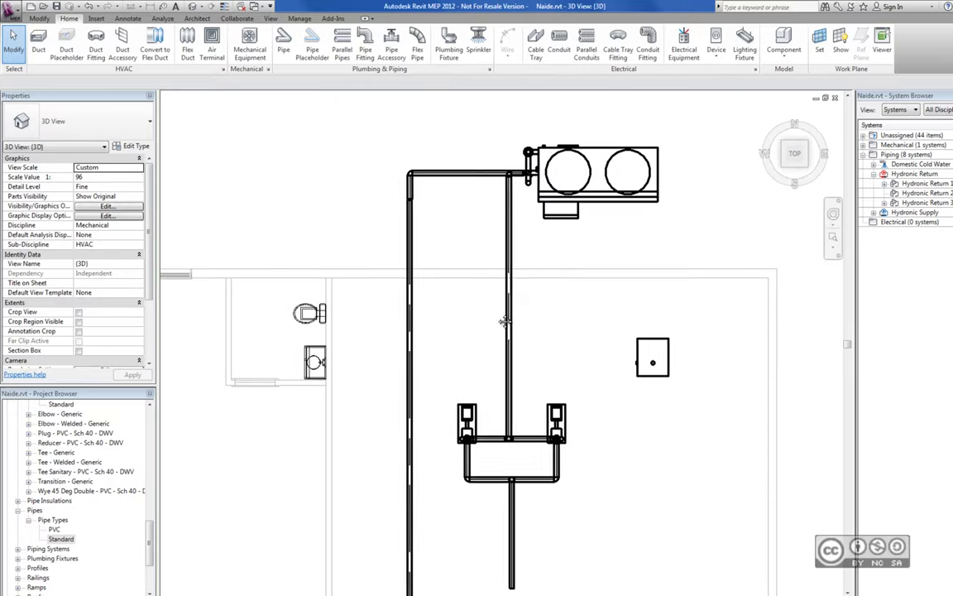
Step: Pan and orbit the model to review the pipes around the cooling tower and pumps
middle_click_drag(504, 321, 496, 344)
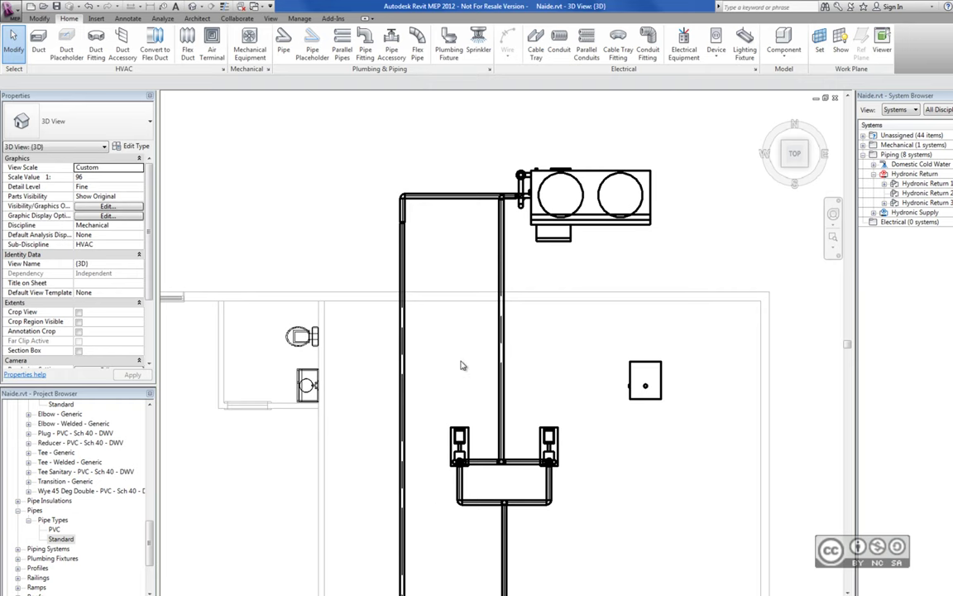
middle_click_drag(597, 481, 604, 395)
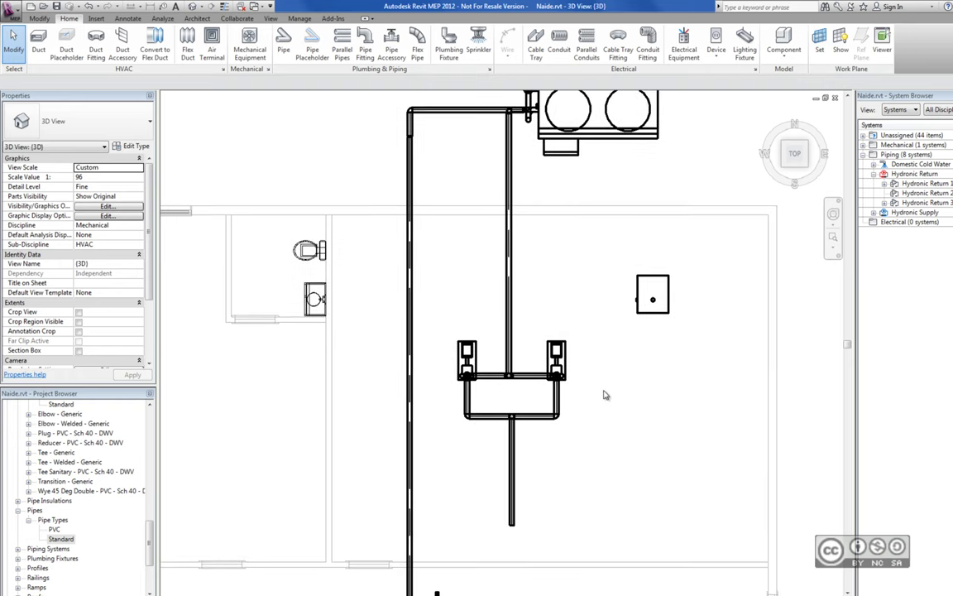
scroll(605, 389, "up", 2)
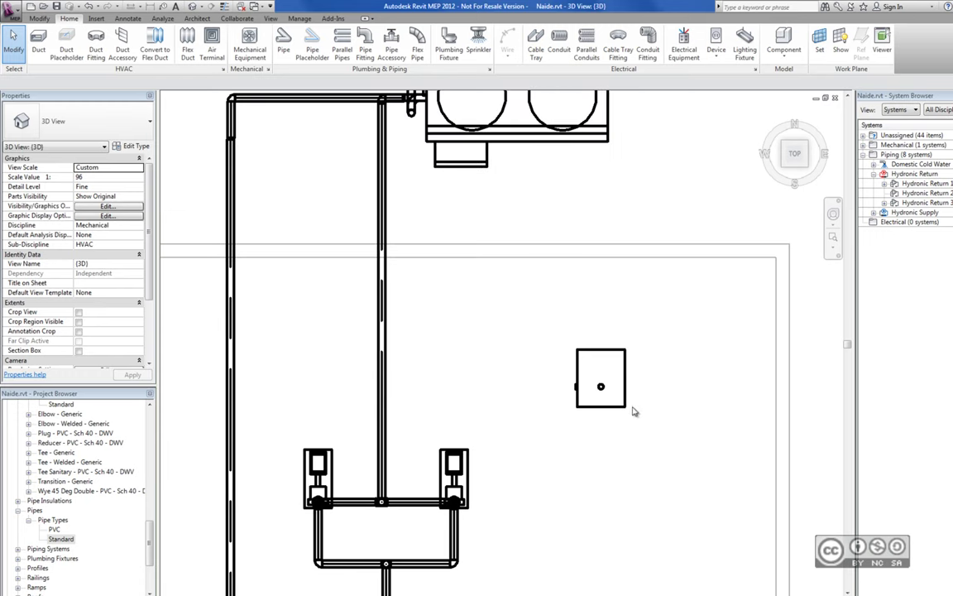
mouse_move(603, 389)
middle_mouse_down("shift")
mouse_move(628, 310)
mouse_move(646, 335)
middle_mouse_up("shift")
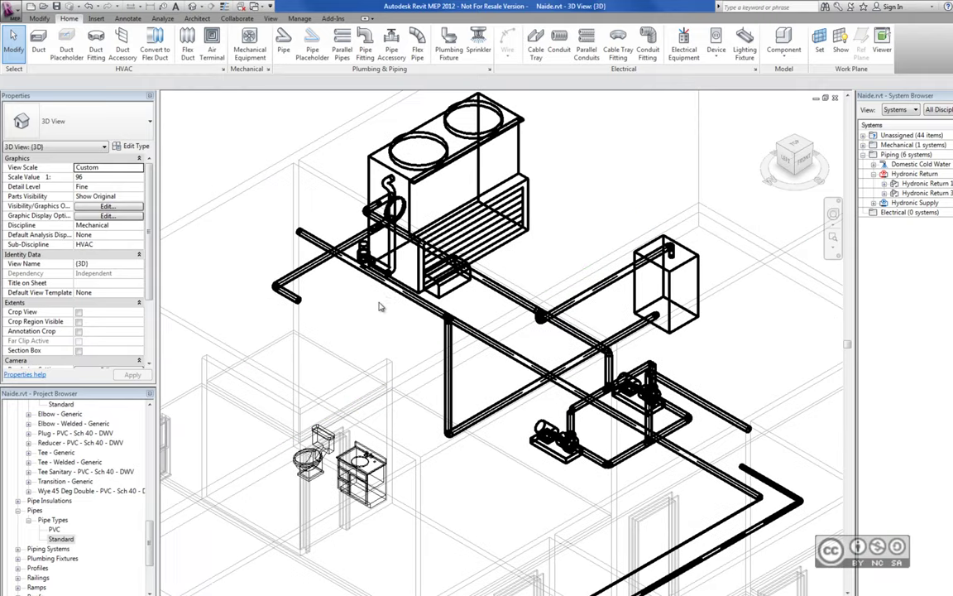
middle_click_drag(316, 273, 470, 318)
mouse_move(602, 355)
middle_mouse_down()
mouse_move(521, 314)
mouse_move(430, 323)
middle_mouse_up()
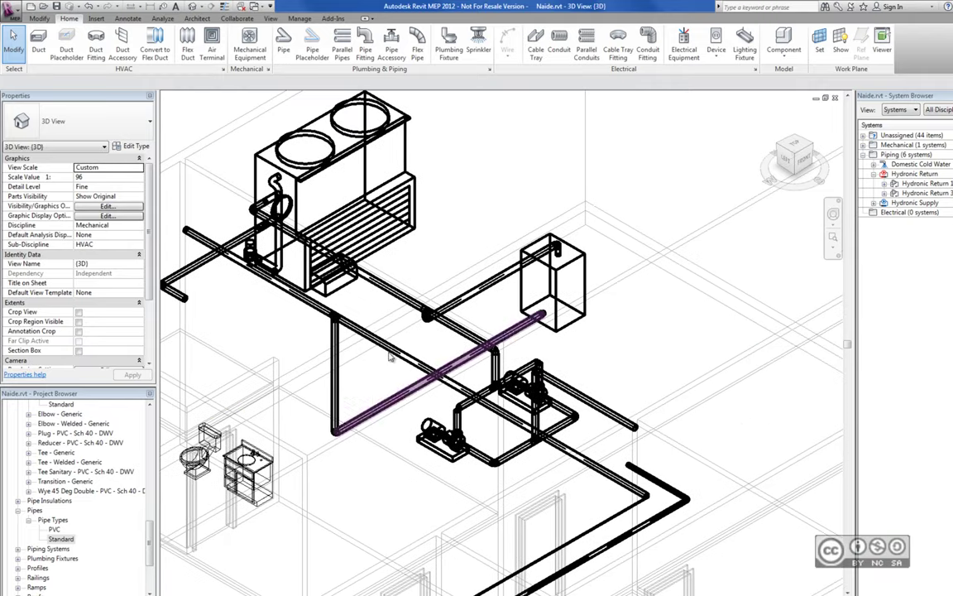
middle_click_drag(249, 315, 343, 321)
left_click(269, 207)
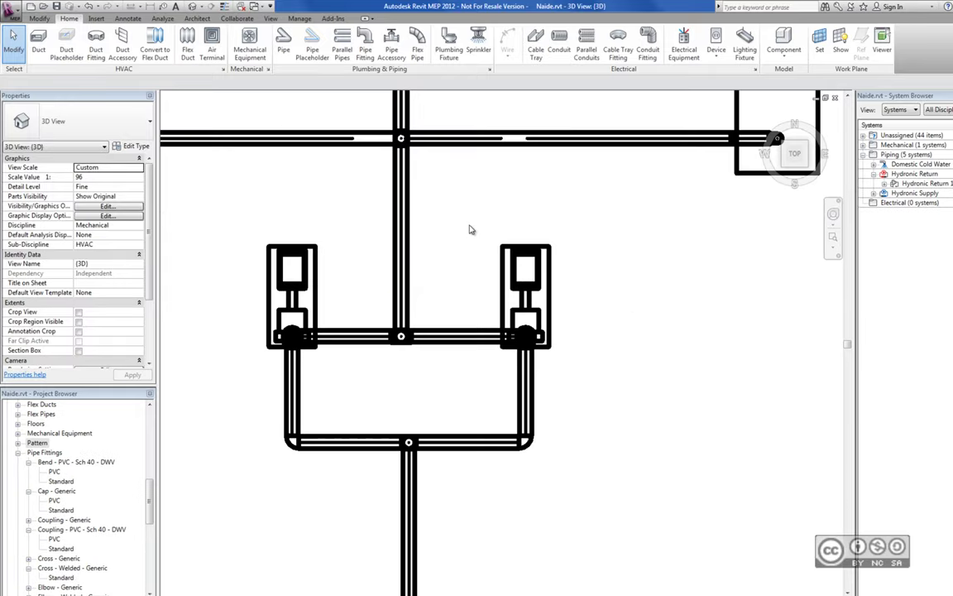
middle_click_drag(473, 230, 493, 243)
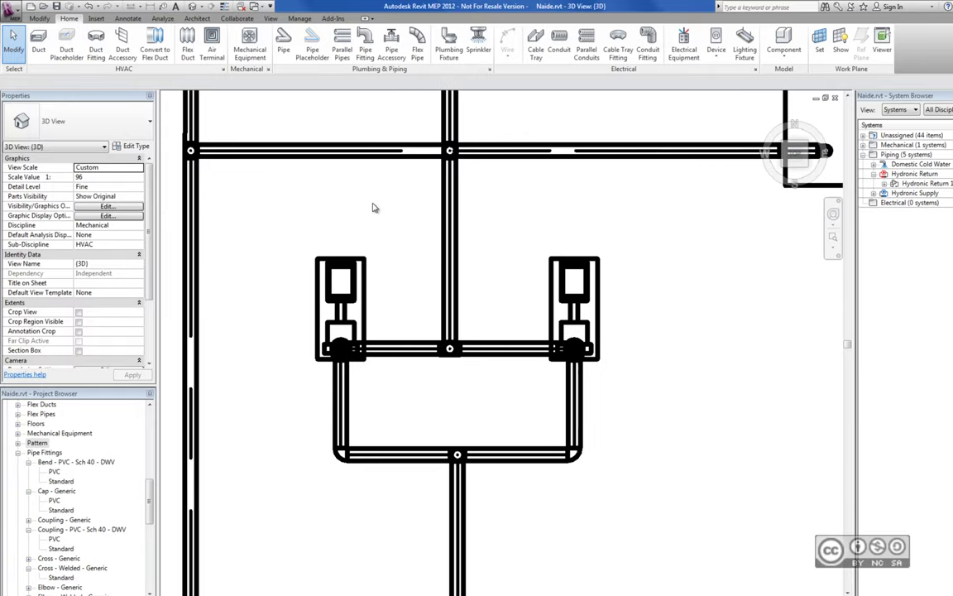
Step: Load the M_Ball Valve - 50-150 mm family from Mechanical Components > Valves > Ball Valves
left_click(391, 46)
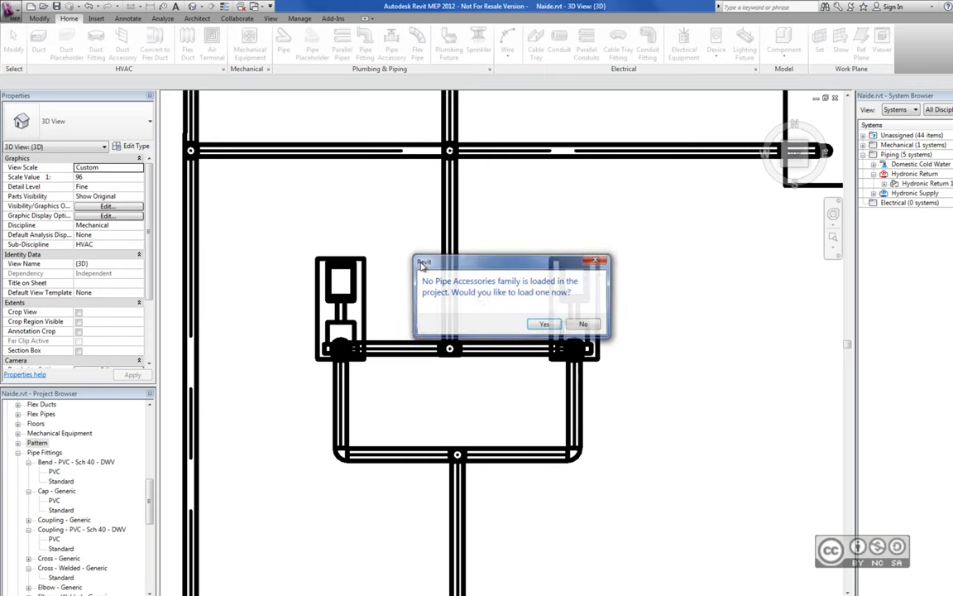
left_click(545, 324)
double_click(422, 332)
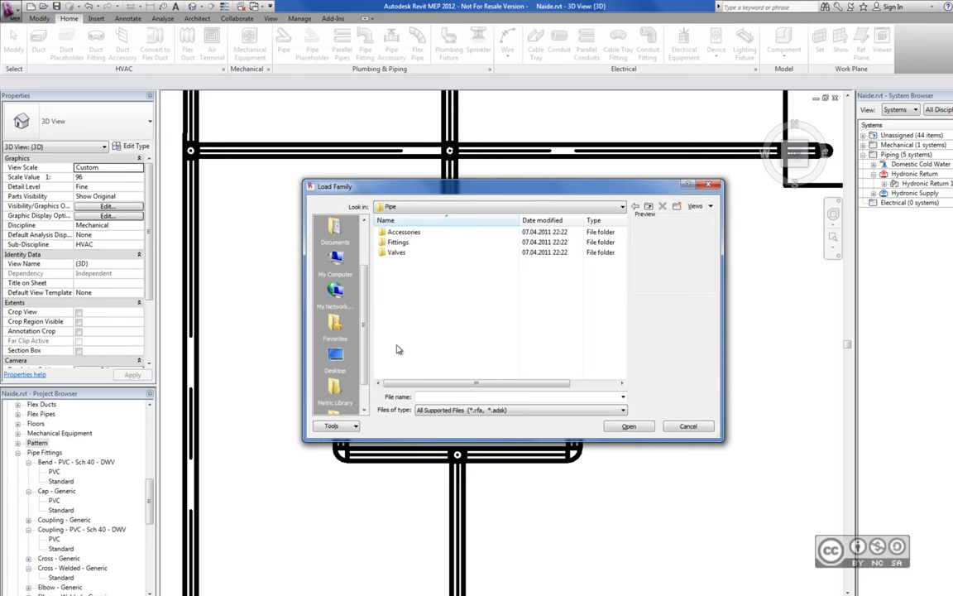
double_click(407, 252)
double_click(407, 263)
left_click(414, 233)
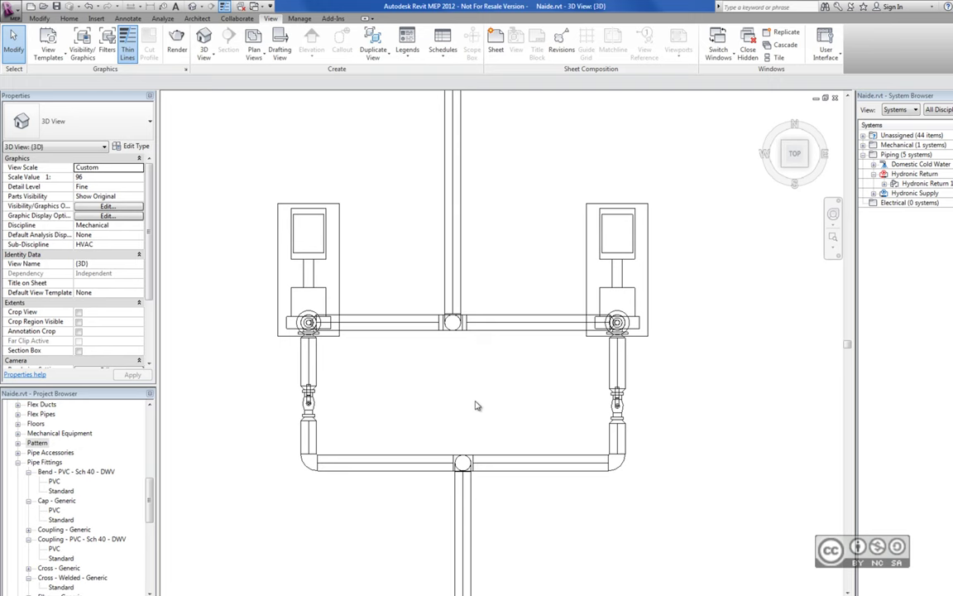
Step: Inspect the bottom-right 102 mm elbow fitting of the U-shaped pump loop
scroll(580, 413, "up", 1)
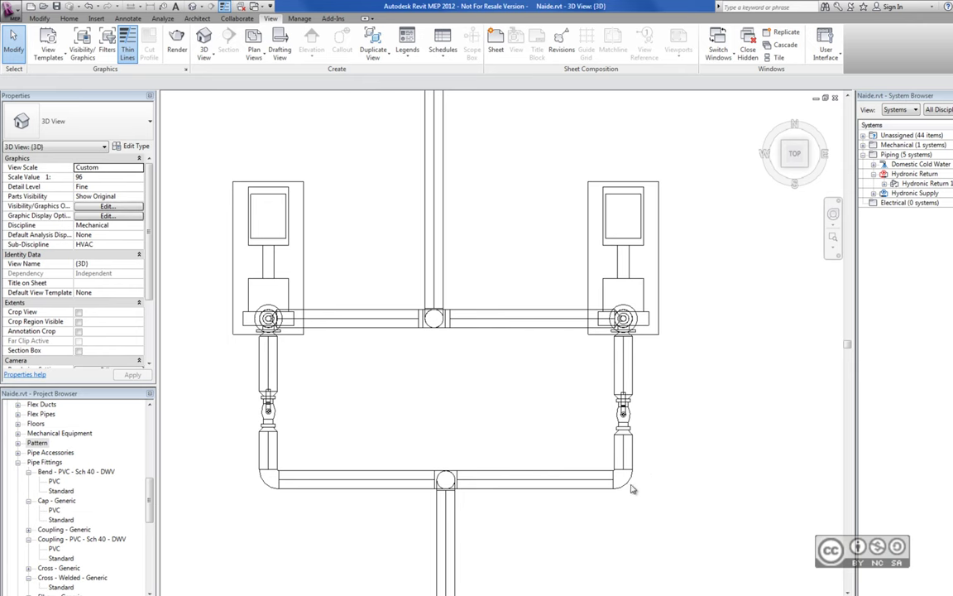
left_click(676, 479)
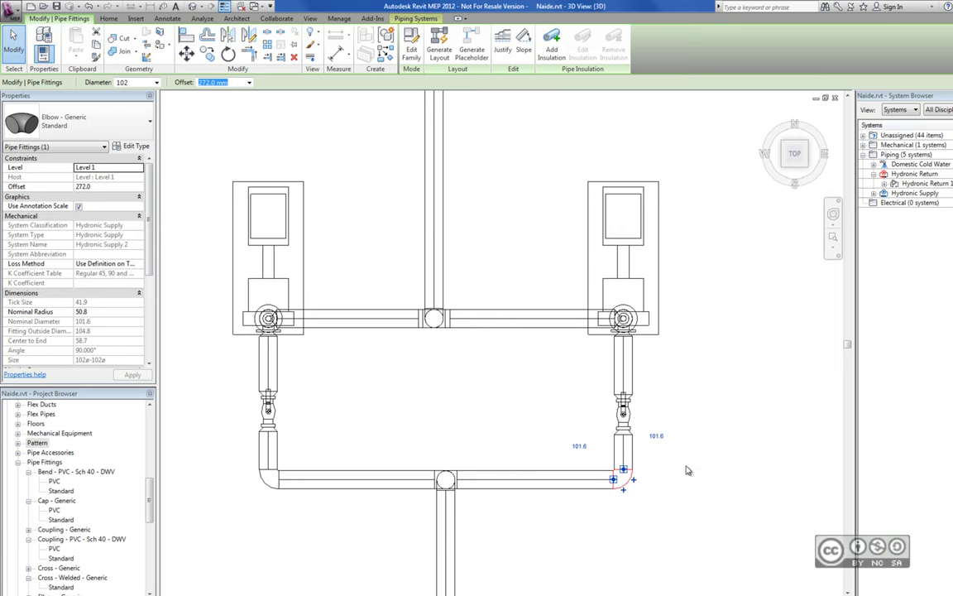
left_click(411, 414)
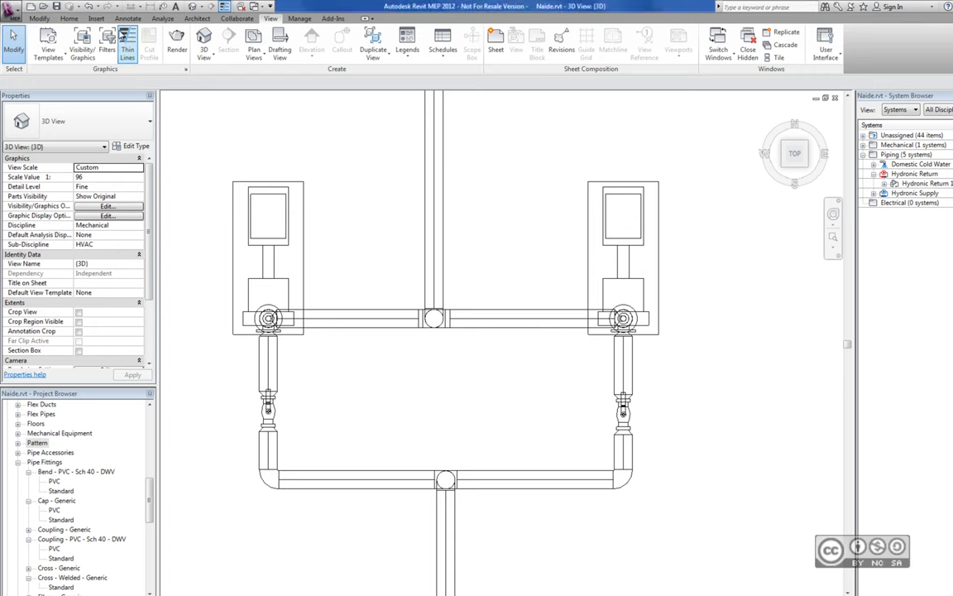
left_click(107, 41)
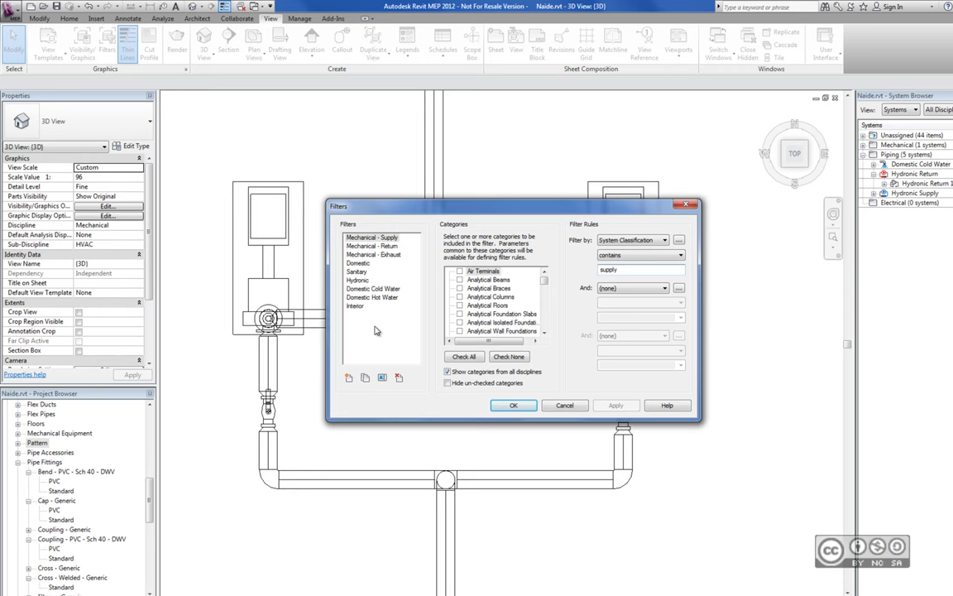
left_click(564, 406)
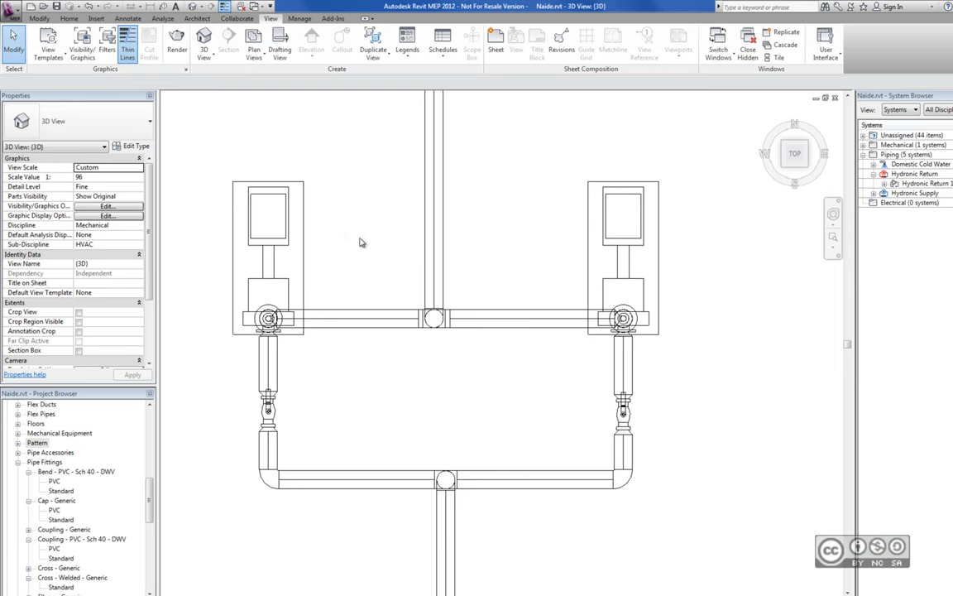
scroll(385, 264, "down", 3)
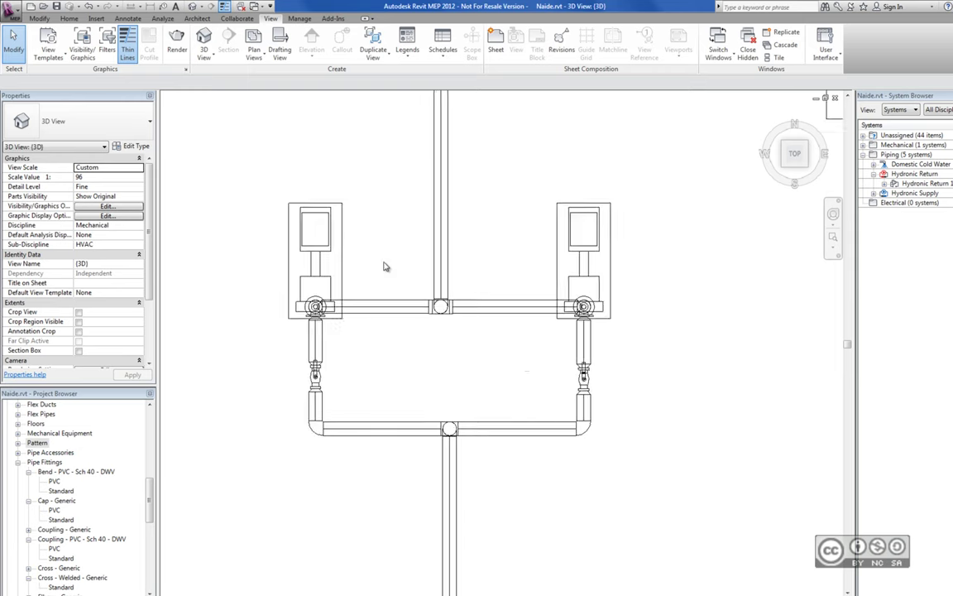
scroll(389, 273, "down", 3)
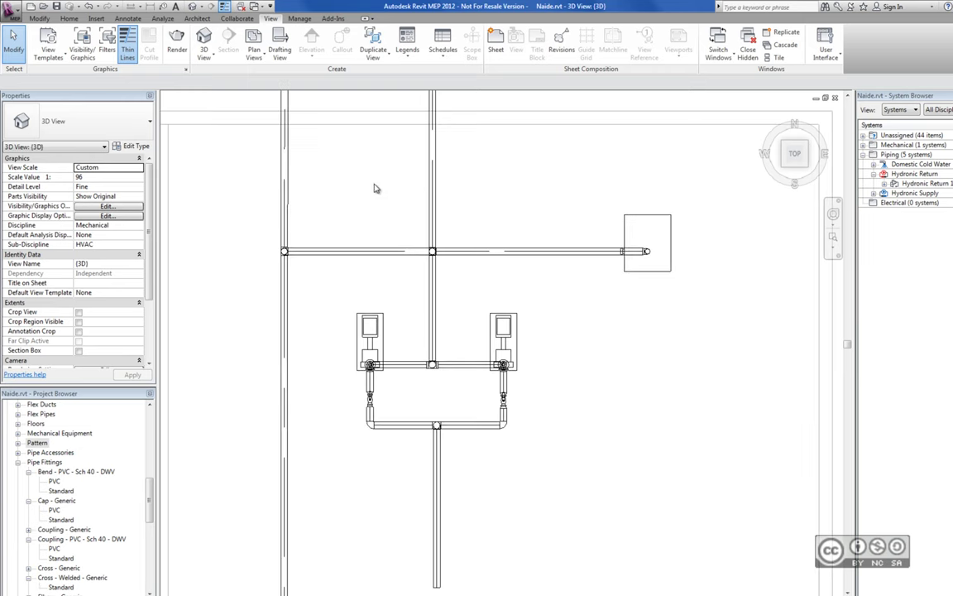
middle_click_drag(374, 189, 376, 307)
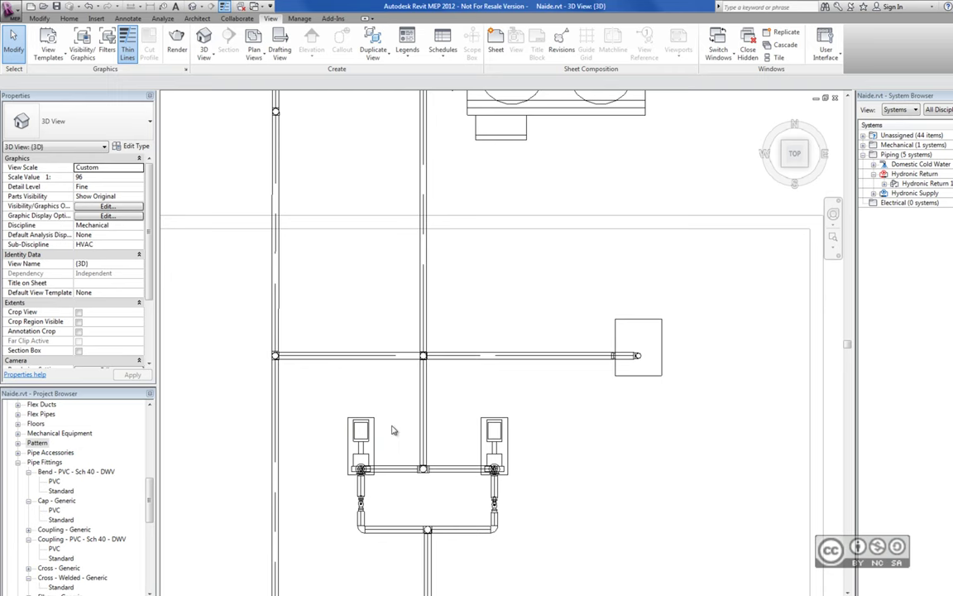
scroll(380, 322, "down", 2)
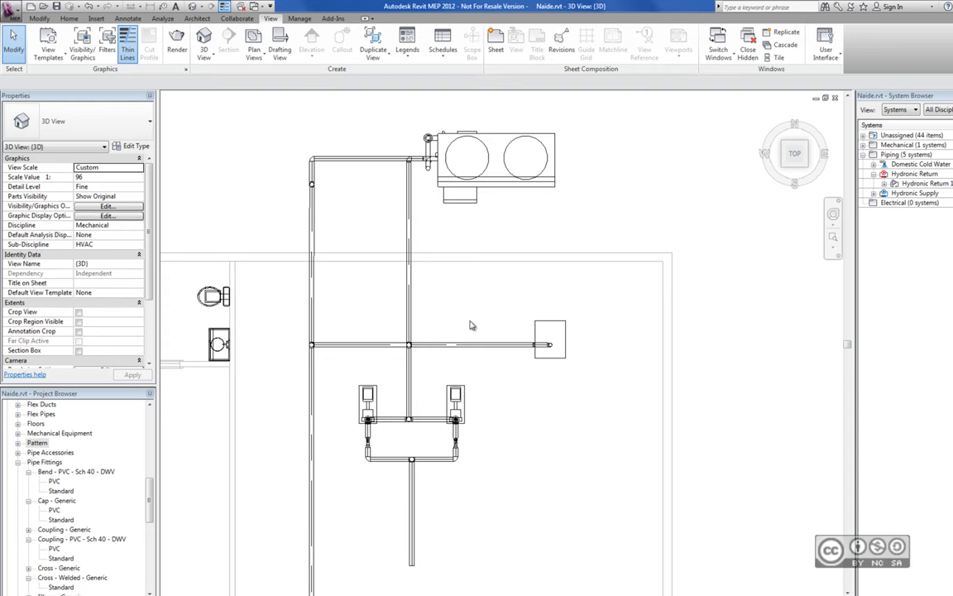